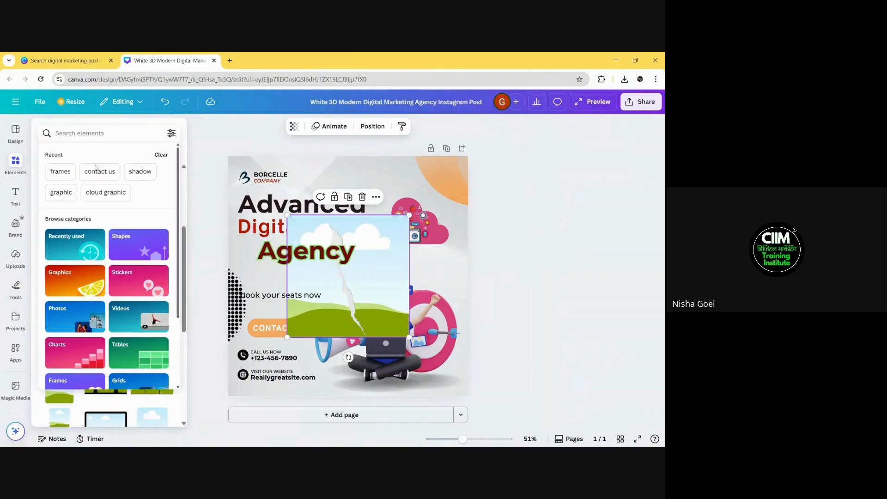
Step: Search the photo elements for "office" and place an office interior photo in the left half of the torn-paper frame
text(office)
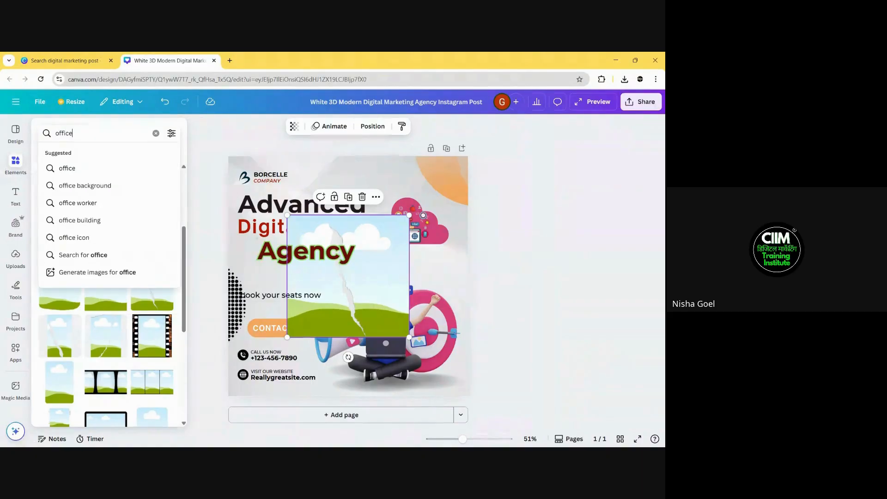
key(Return)
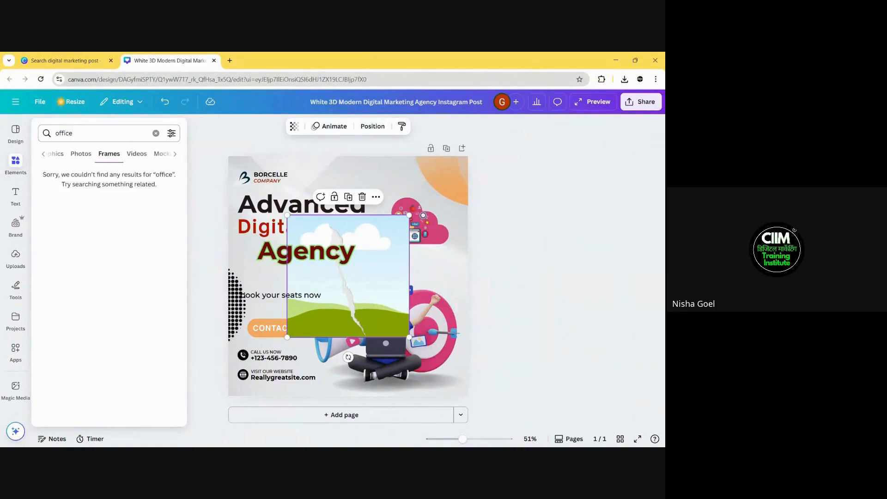
click(86, 161)
drag(111, 246, 406, 321)
Step: Fill the right half of the torn-paper frame with an office interior photo and shift the frame up and left on the poster
click(15, 164)
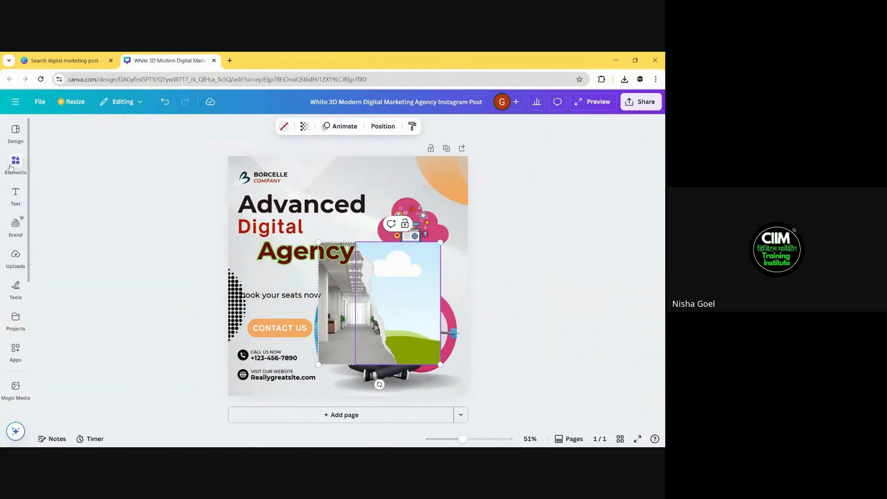
drag(120, 226, 531, 329)
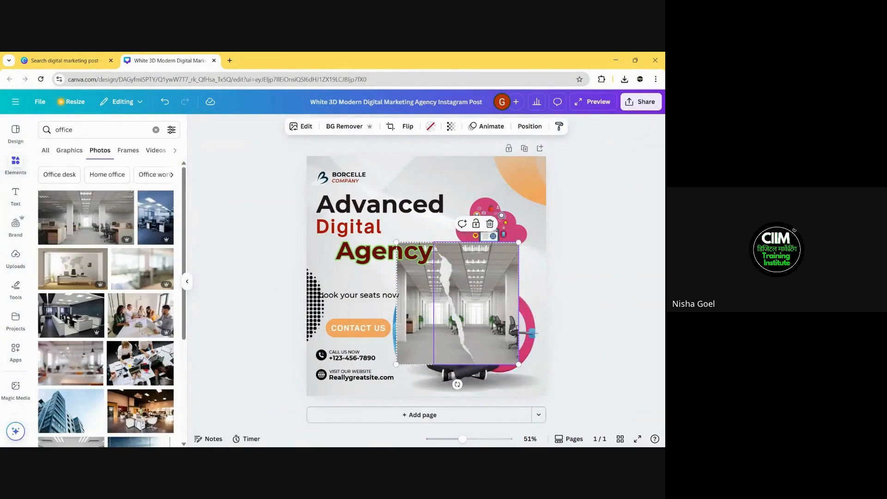
drag(460, 338, 409, 313)
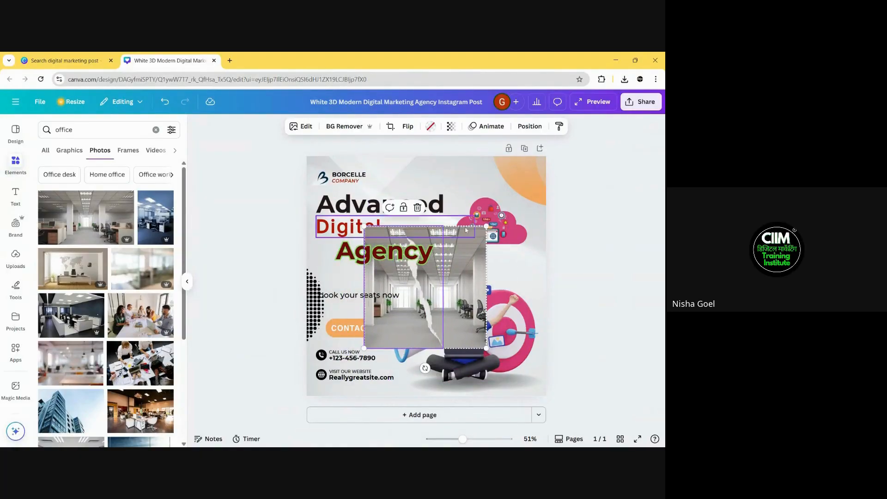
Step: Search the elements for "frames" and browse the available frame styles, including device, letter, number and circular shapes
click(417, 208)
double_click(64, 129)
key(BackSpace)
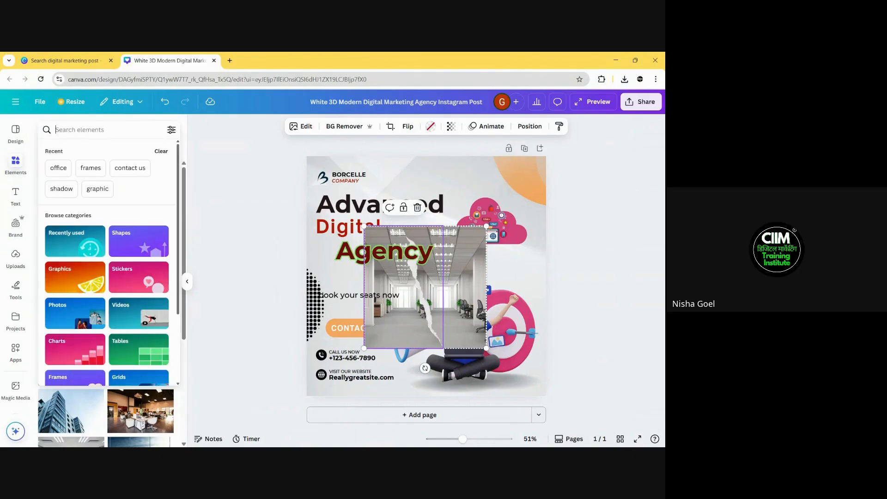
click(77, 171)
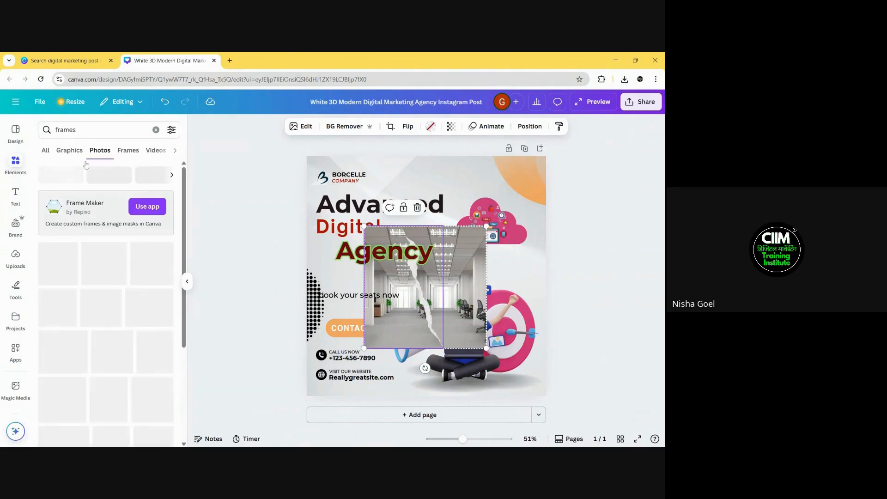
click(125, 151)
scroll(135, 292, down, 5)
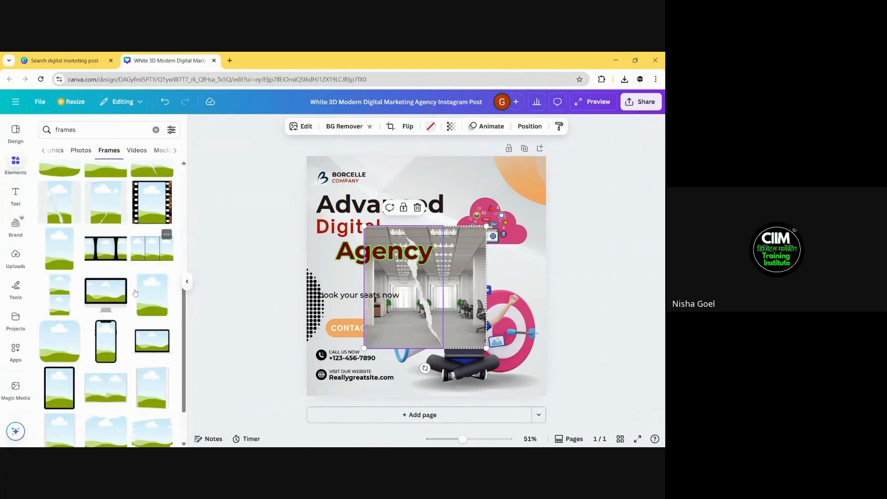
scroll(135, 293, down, 5)
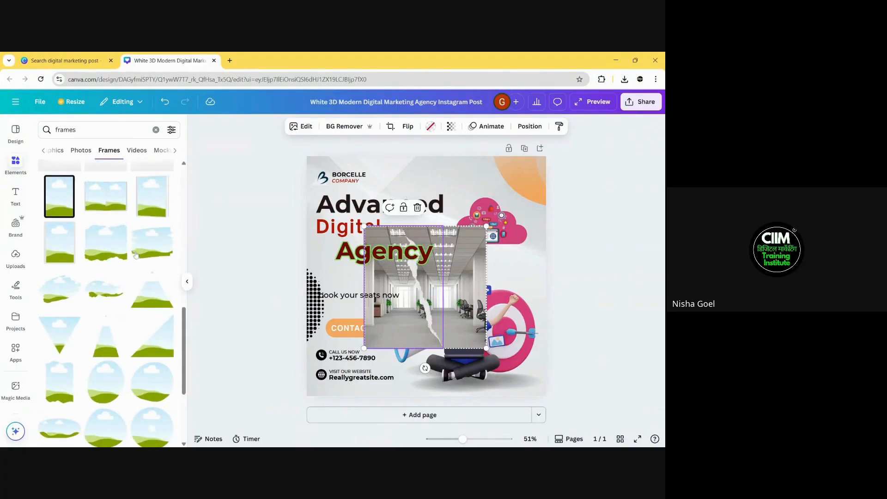
scroll(136, 255, down, 10)
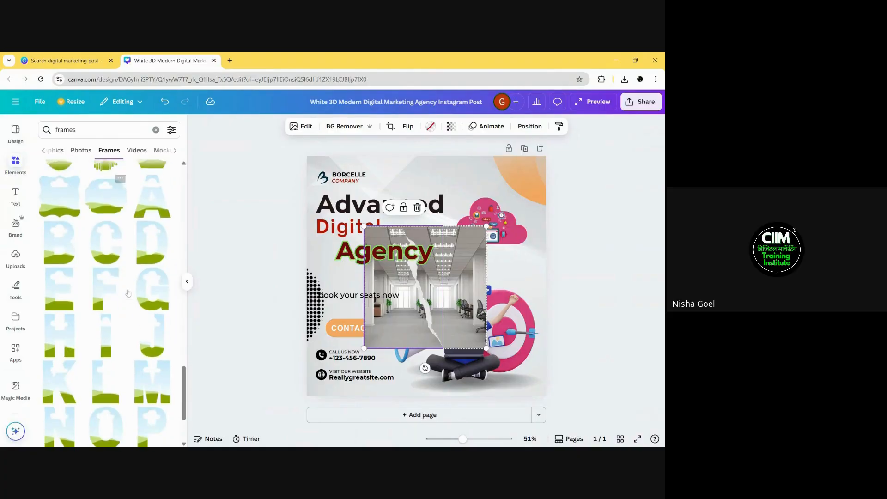
scroll(128, 293, down, 6)
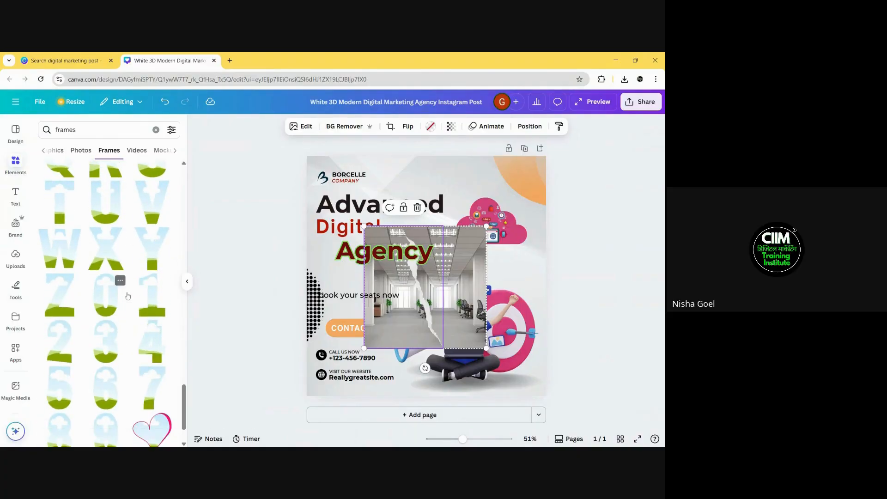
scroll(128, 296, down, 8)
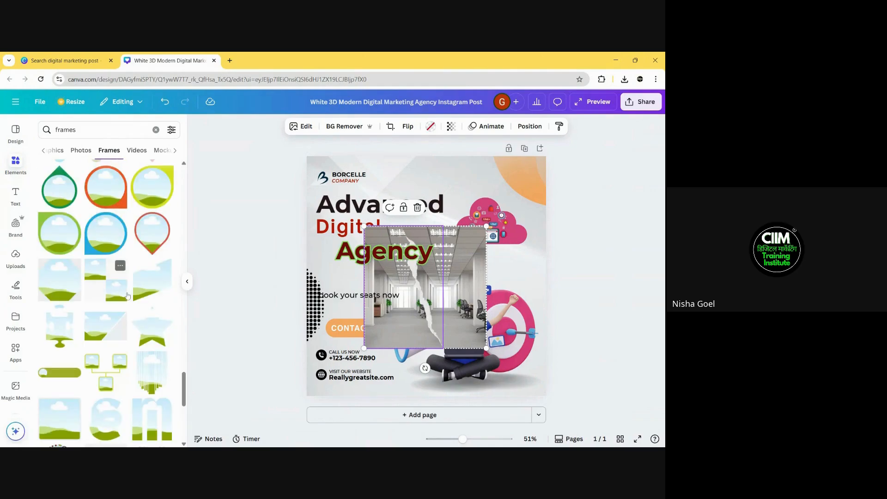
scroll(128, 296, down, 8)
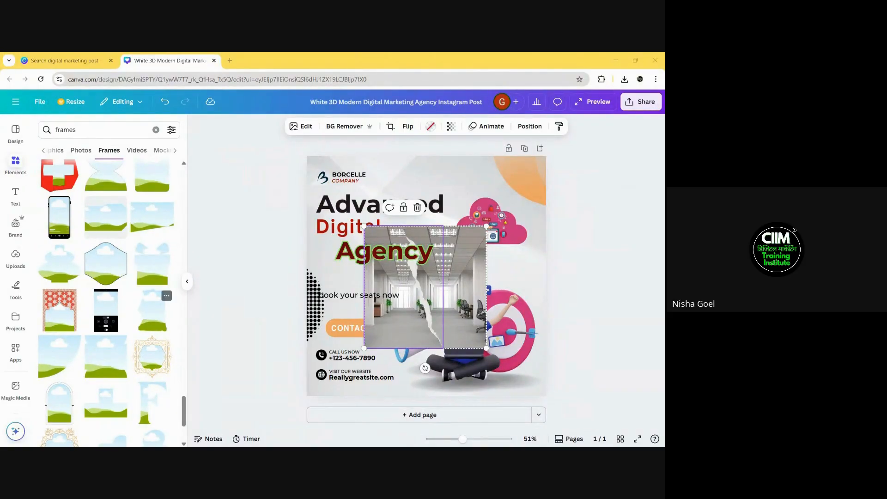
Step: Switch to the red and white student achievement post and delete the student photo inside the circular ring
key(alt+Tab)
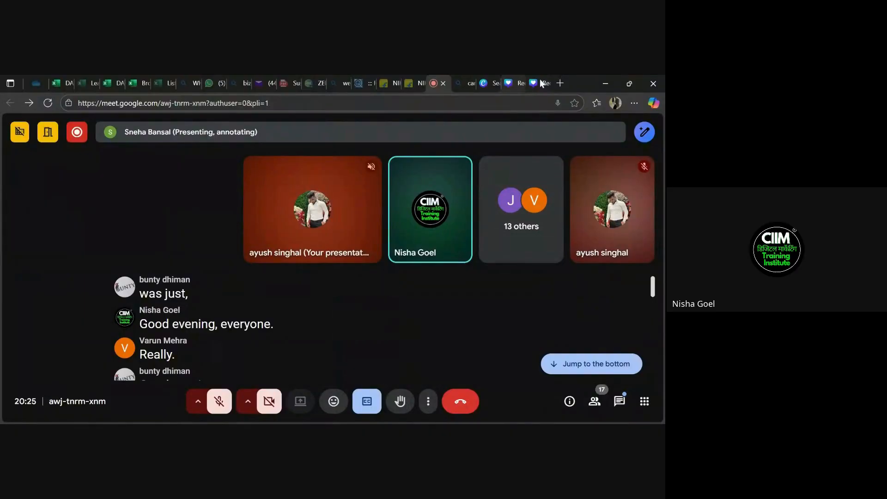
click(541, 83)
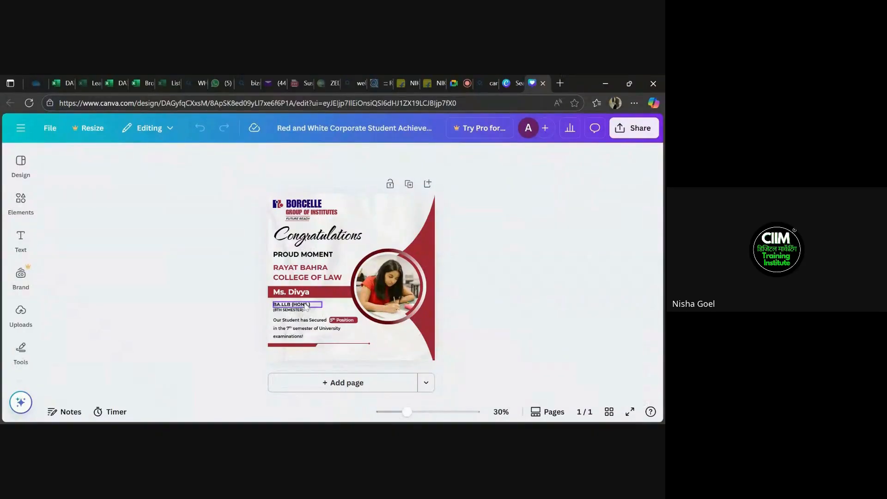
click(21, 203)
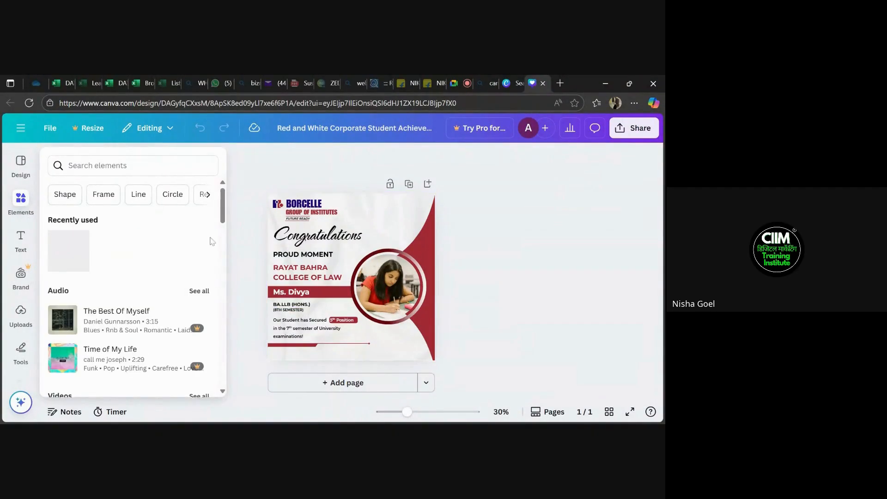
click(230, 276)
click(382, 290)
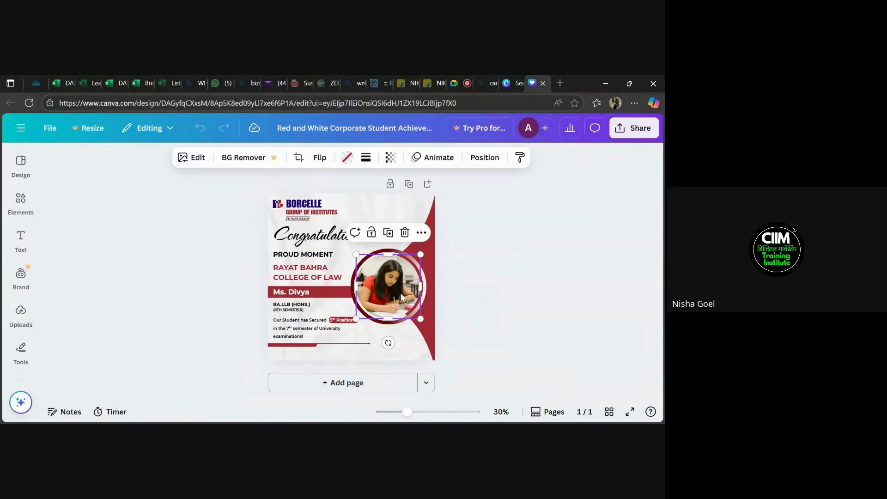
key(Delete)
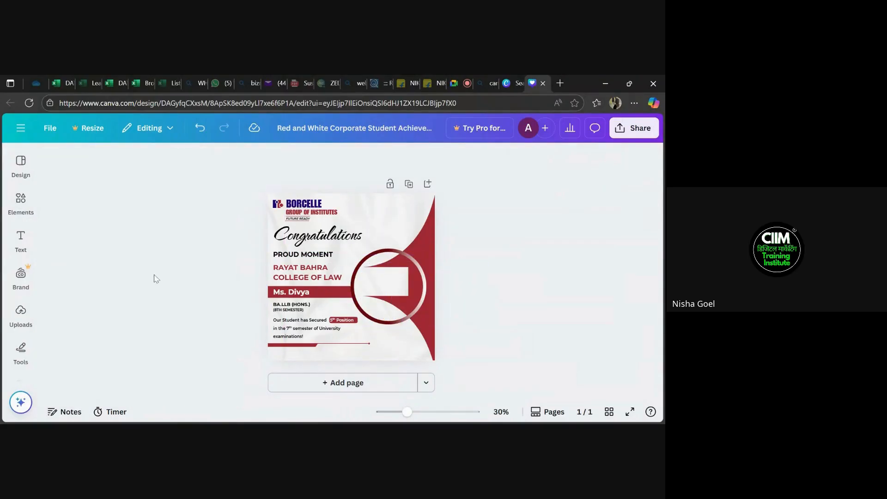
Step: Search the photos for "office girl" and add the picture of the black-suited businesswoman with colleagues behind her over the post's ring
click(21, 199)
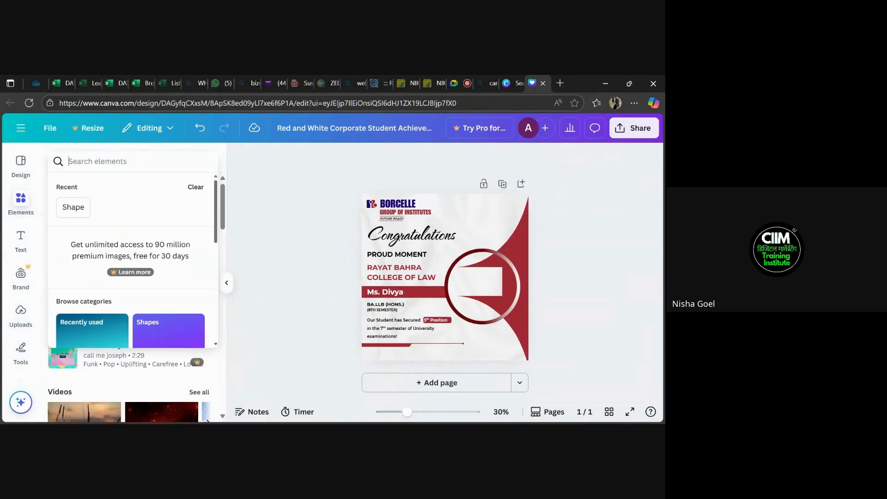
text(office gir)
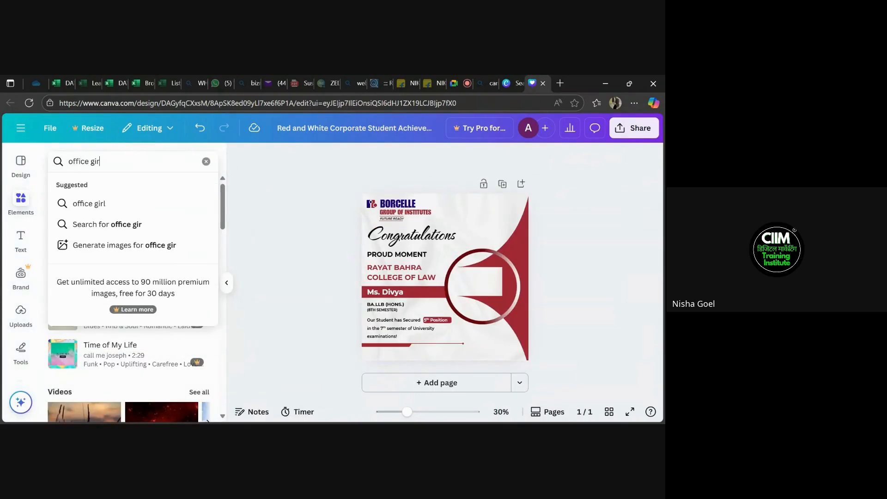
text(l)
key(Return)
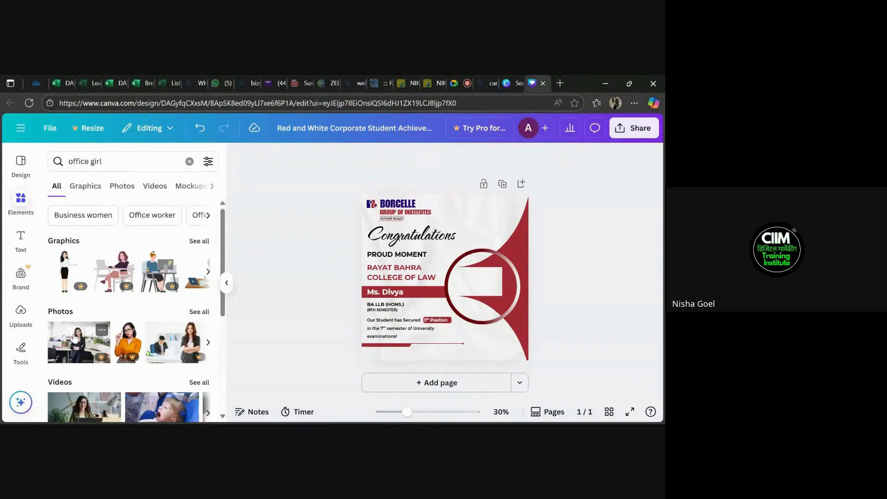
scroll(129, 342, down, 1)
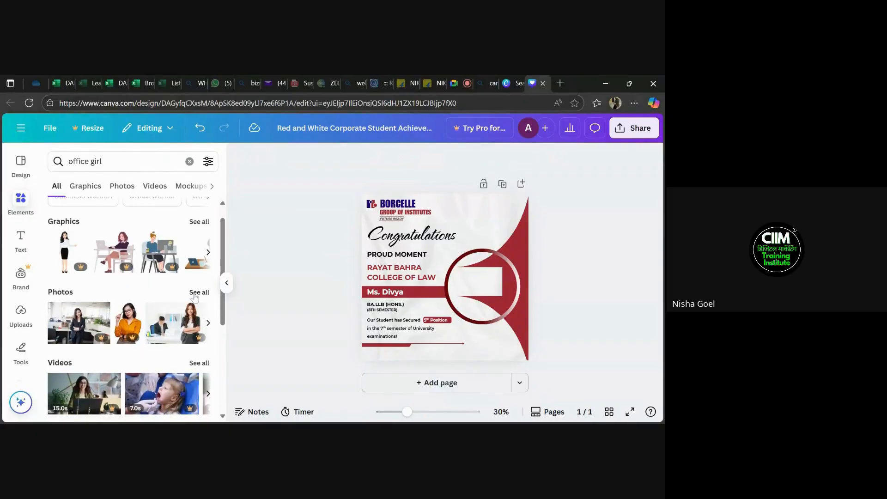
click(194, 292)
scroll(116, 323, down, 3)
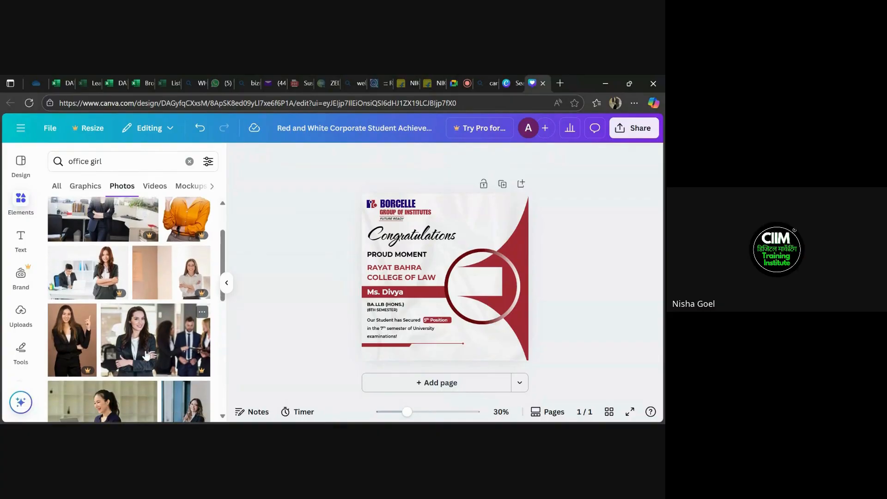
scroll(146, 356, down, 2)
drag(164, 314, 442, 287)
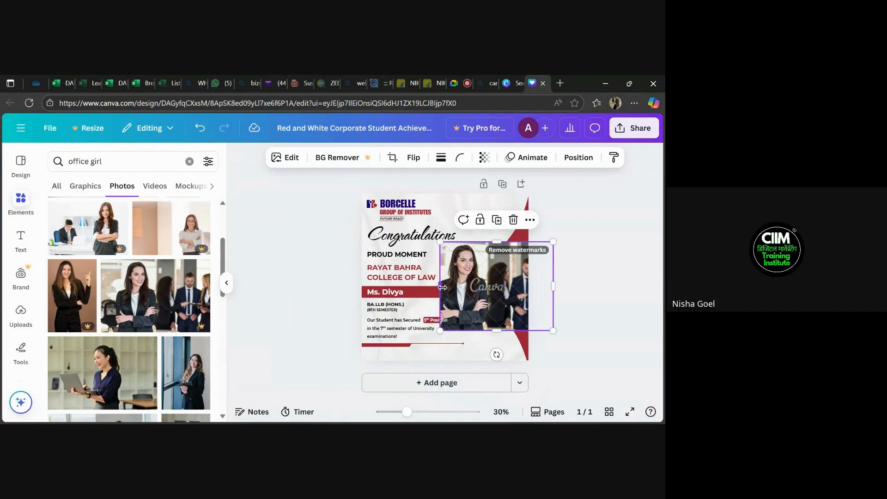
Step: Search the elements for "frames" and limit the results to mockups
click(60, 161)
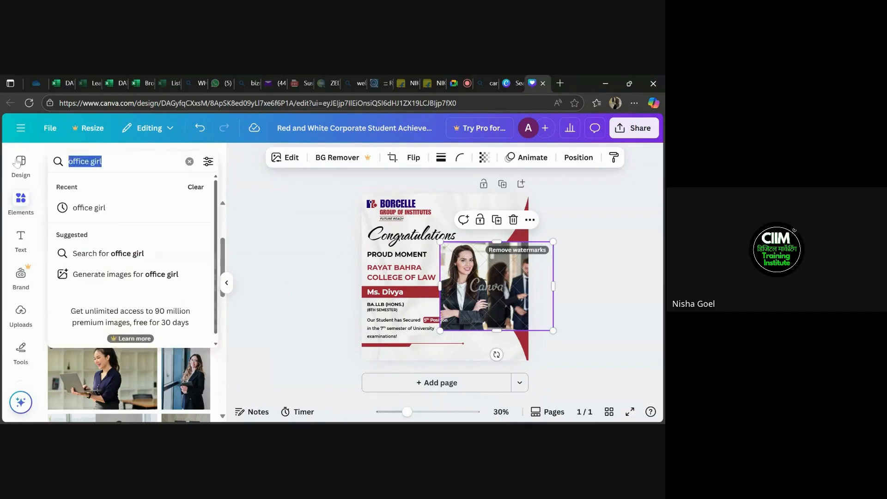
text(frames)
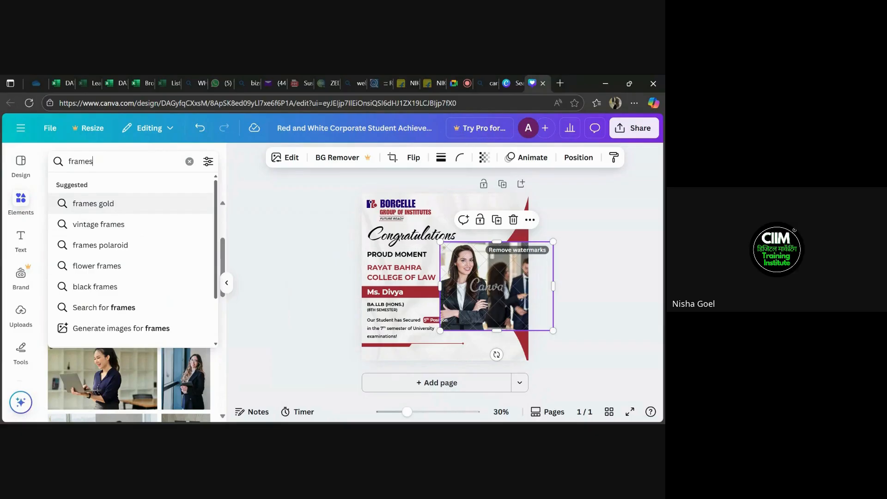
key(Return)
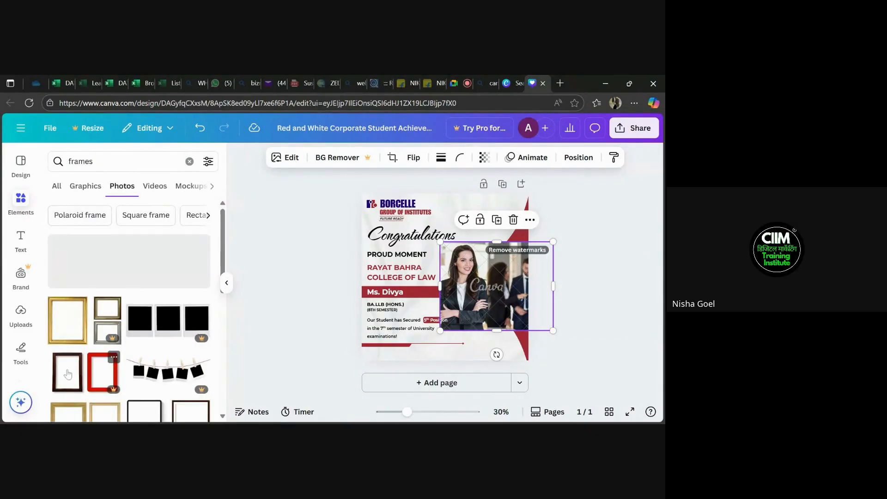
scroll(148, 351, down, 1)
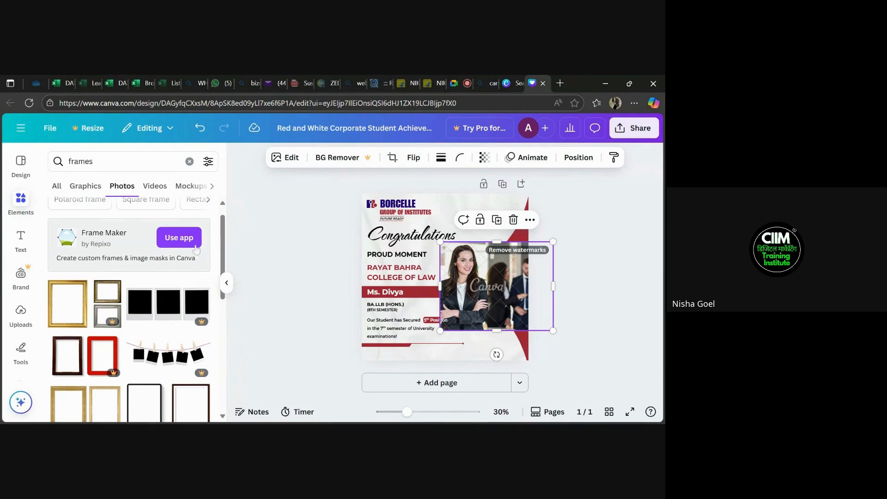
click(212, 188)
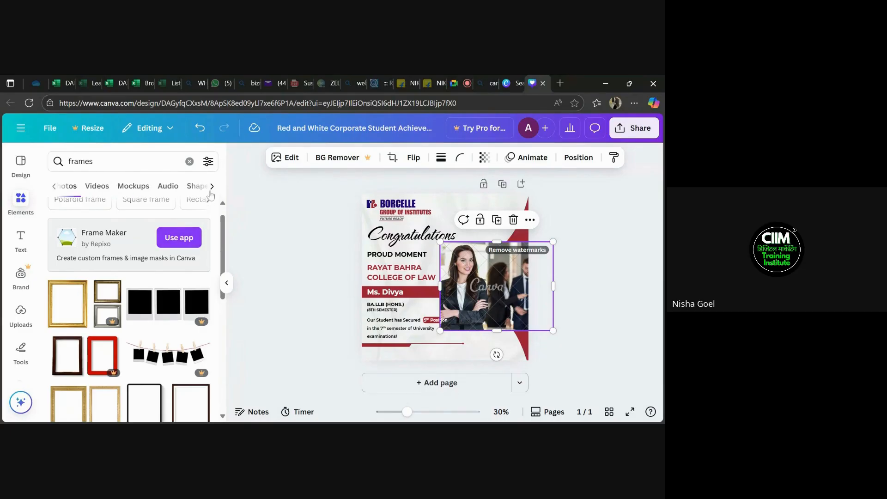
click(137, 193)
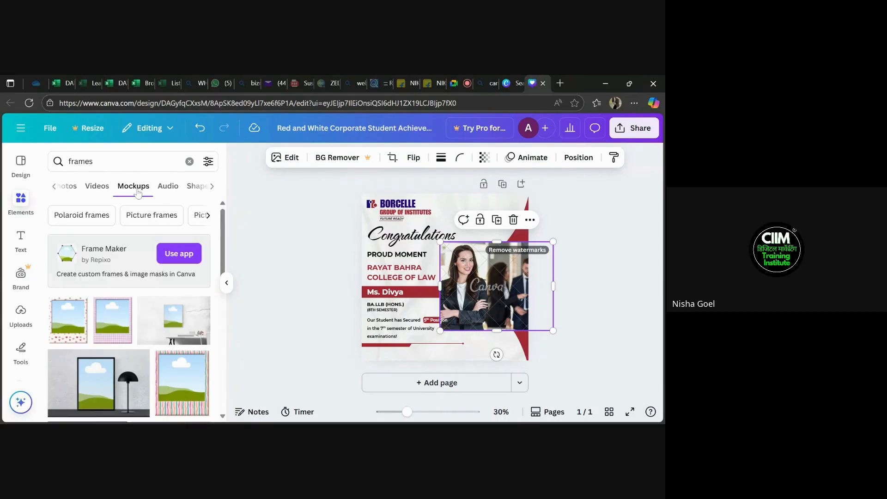
Step: Add a landscape white-bordered frame mockup over the ring and fill it with the businesswoman photo
scroll(142, 354, down, 5)
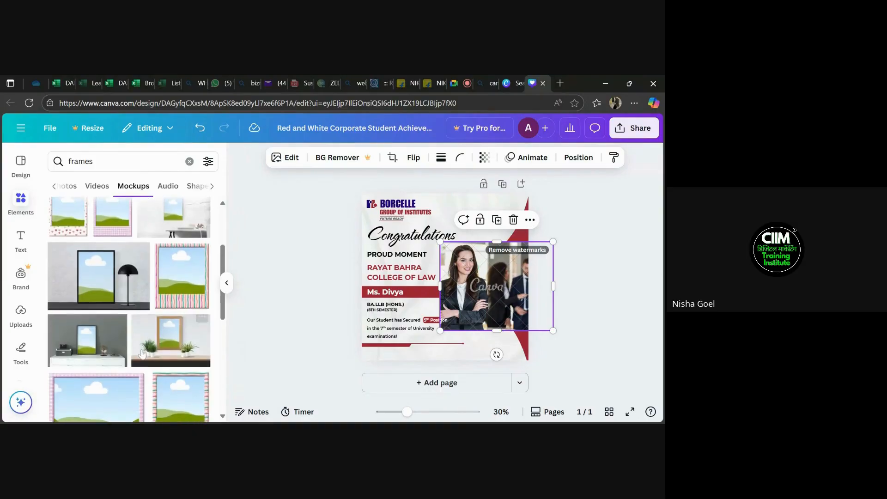
scroll(121, 370, down, 1)
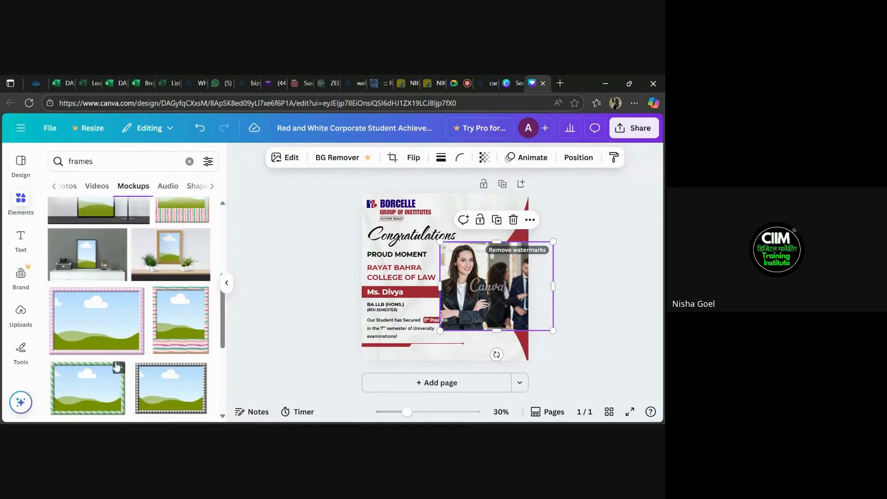
drag(162, 390, 161, 390)
scroll(161, 390, down, 5)
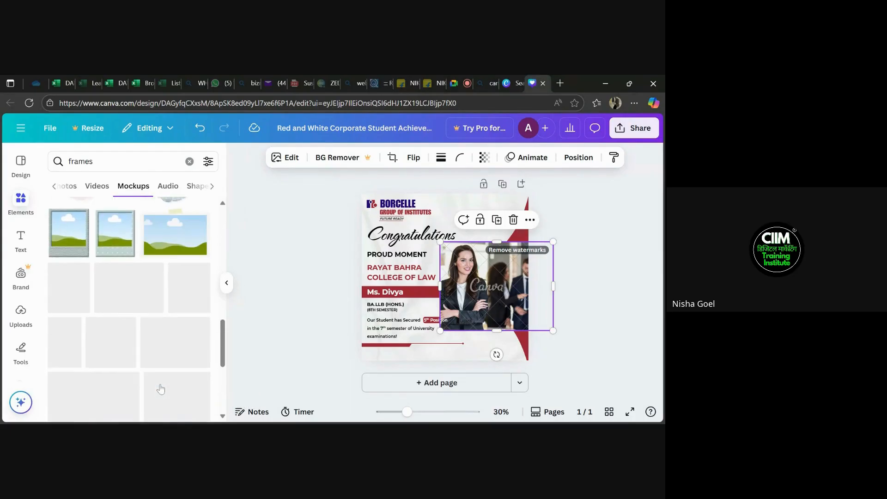
click(175, 265)
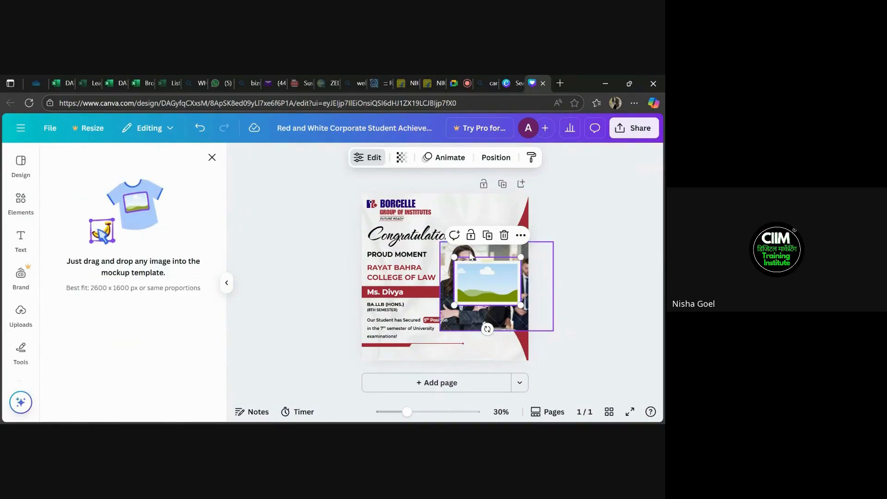
mouse_move(470, 256)
mouse_down()
mouse_move(492, 255)
mouse_move(563, 291)
mouse_move(490, 283)
mouse_move(481, 267)
mouse_up()
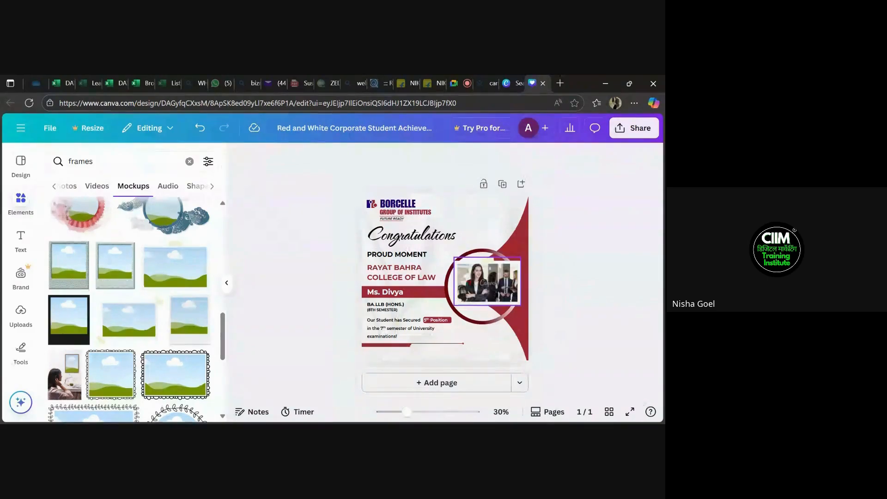
Step: Delete the circular ring behind the framed businesswoman photo and enlarge the framed photo in its place
click(480, 317)
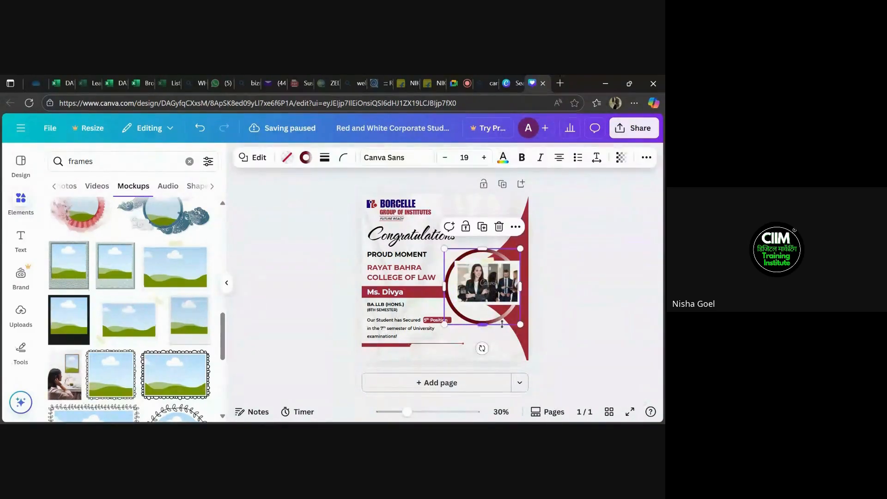
click(539, 335)
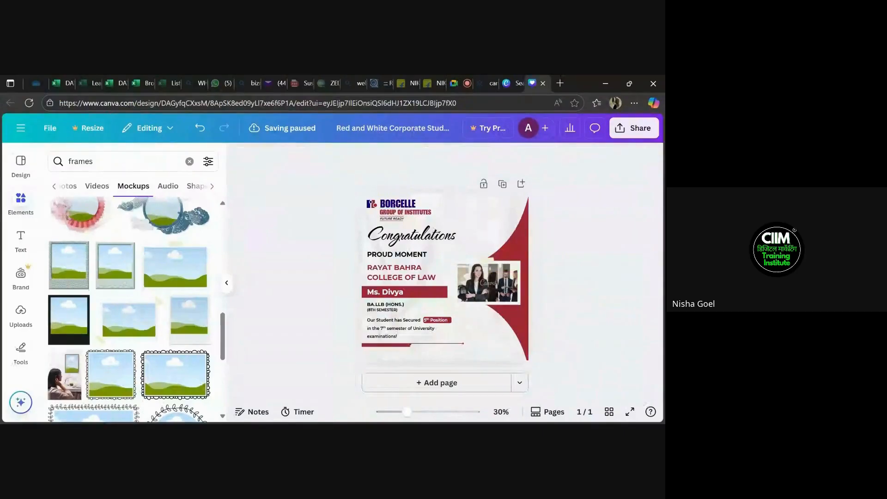
click(485, 284)
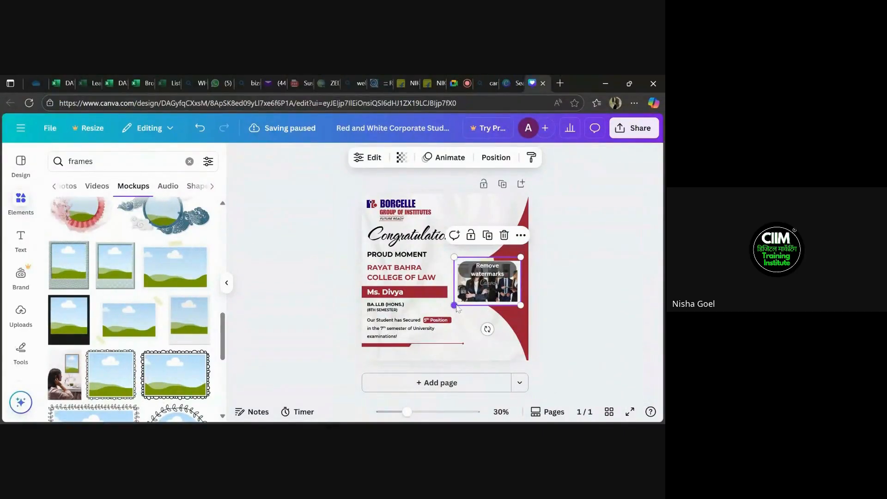
drag(454, 305, 444, 318)
click(463, 330)
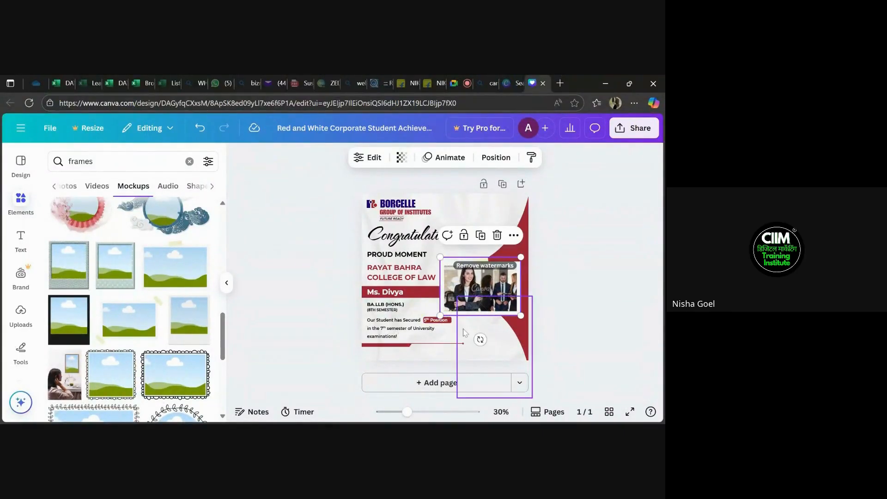
click(591, 323)
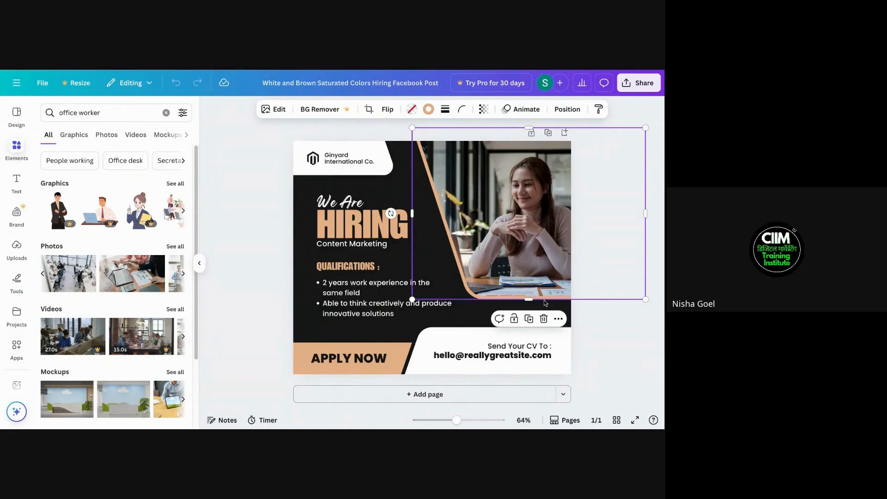
Step: On the White and Brown hiring post, delete the photo of the seated woman along with its slanted frame
click(543, 319)
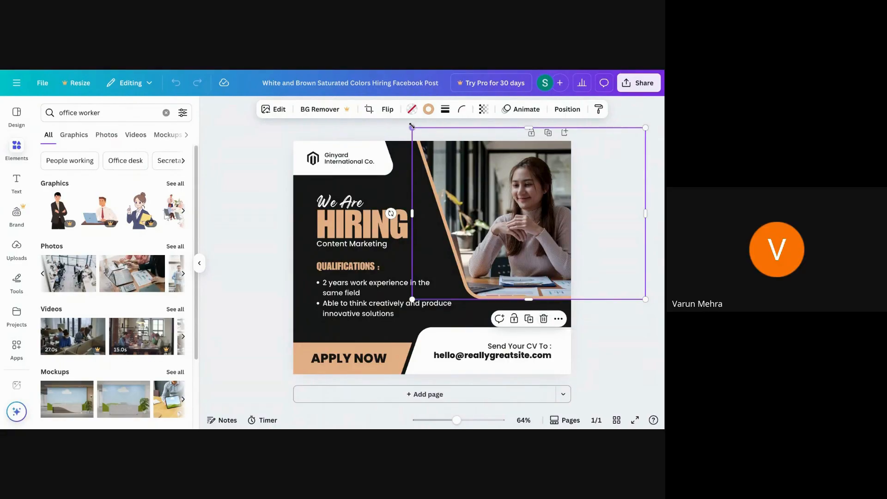
drag(412, 126, 452, 157)
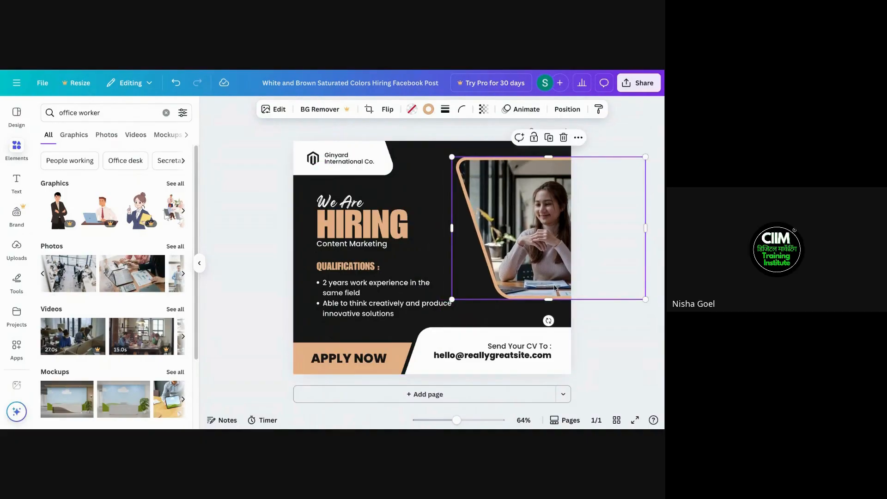
click(564, 138)
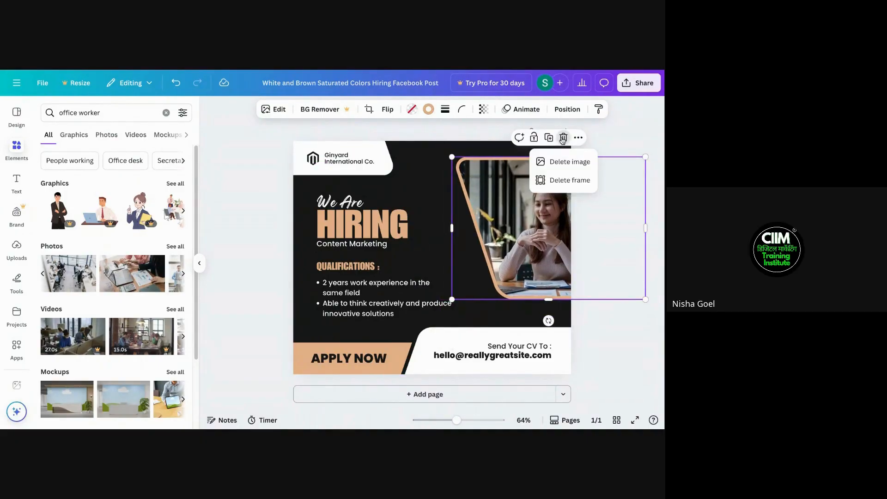
click(563, 164)
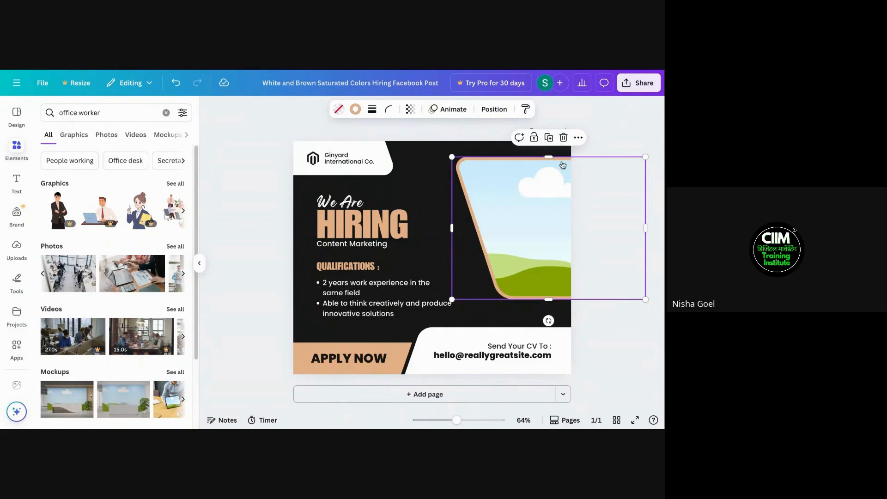
click(563, 138)
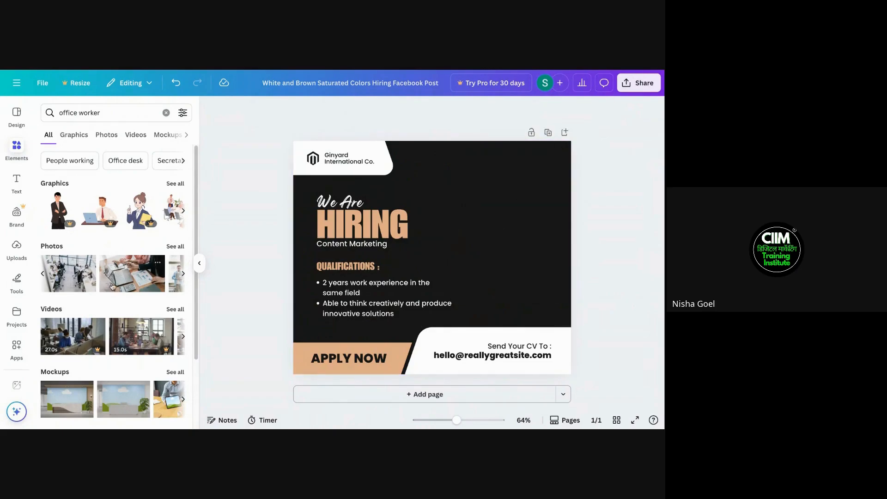
Step: Add the desk photo with laptop and calculator to the post's empty black area and size it to span between the top edge and contact strip
click(122, 279)
drag(371, 257, 460, 224)
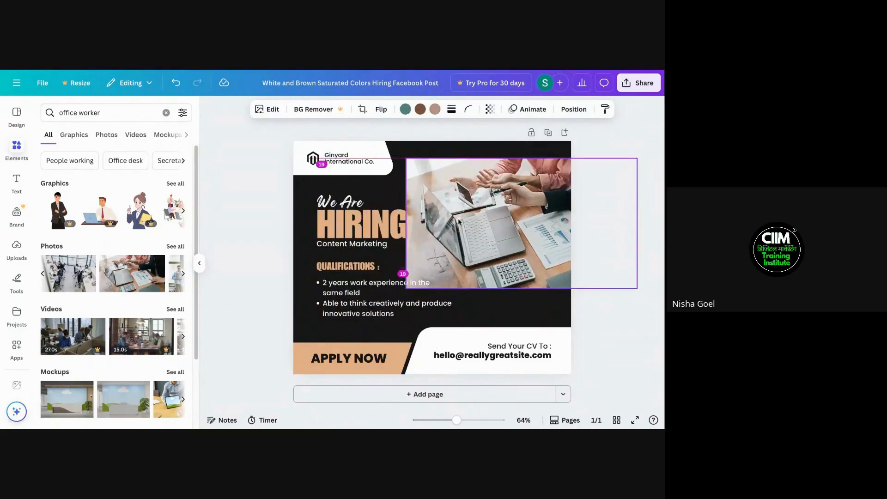
drag(405, 158, 436, 175)
drag(536, 176, 536, 141)
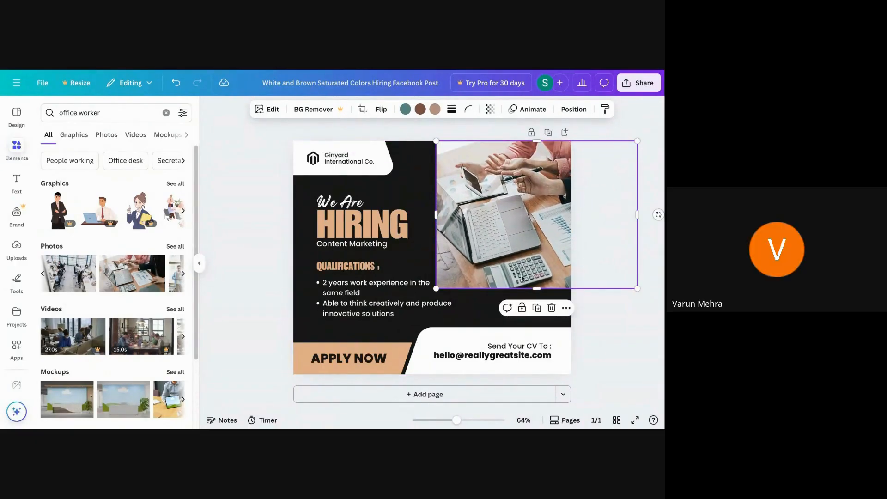
drag(535, 287, 536, 317)
drag(504, 273, 505, 273)
Step: Search the elements for "rectangular frame" and look through the frame results
click(167, 112)
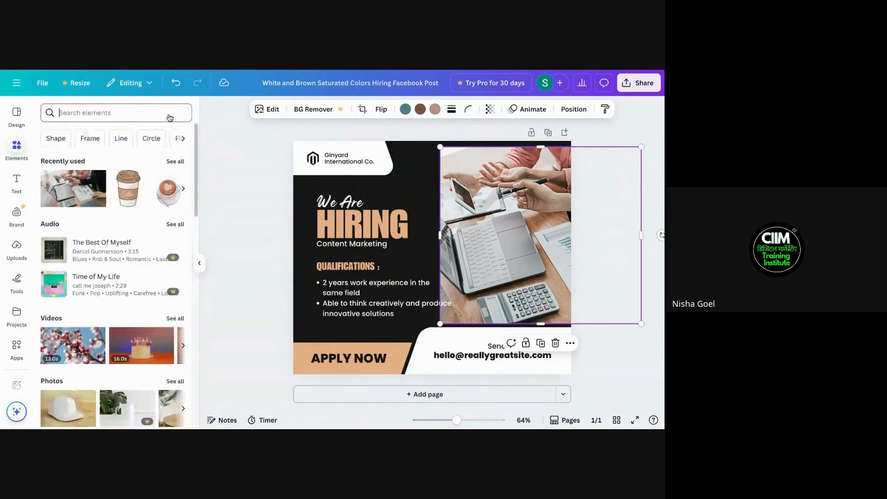
text(frame)
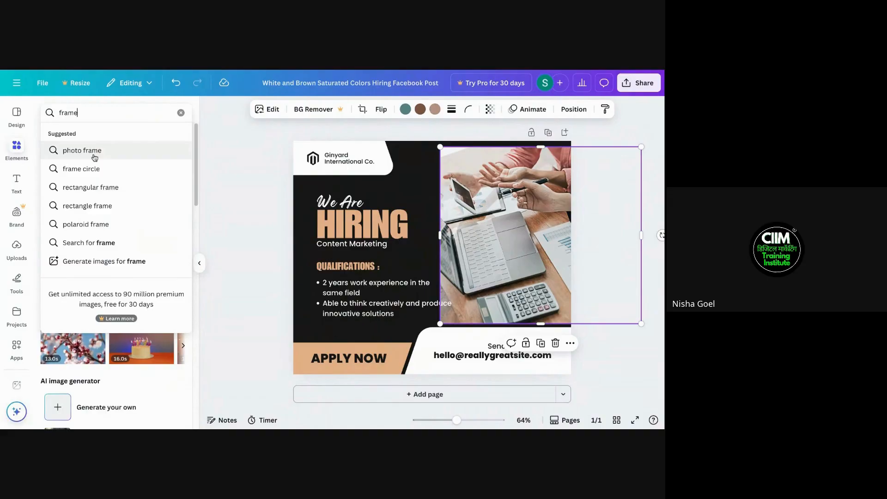
click(91, 189)
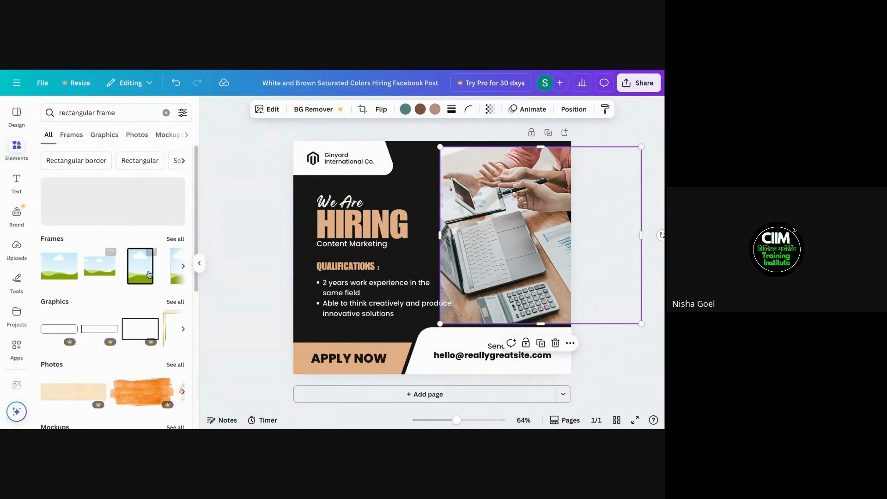
click(181, 267)
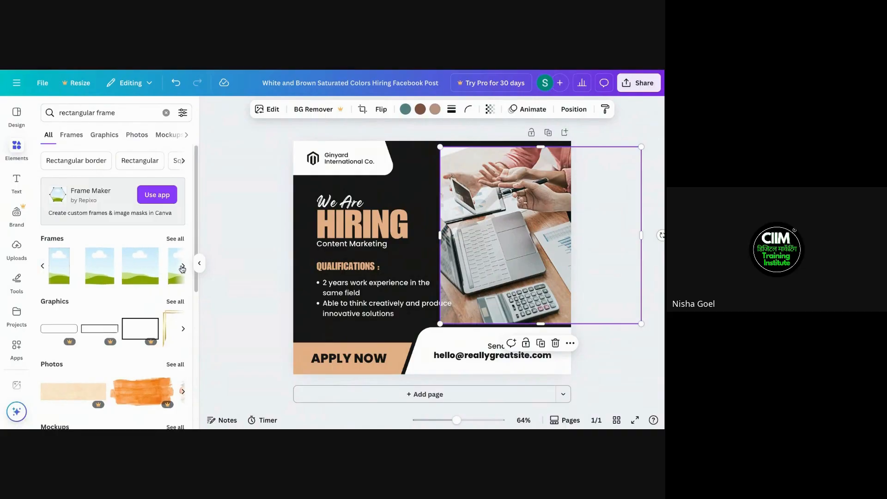
click(43, 266)
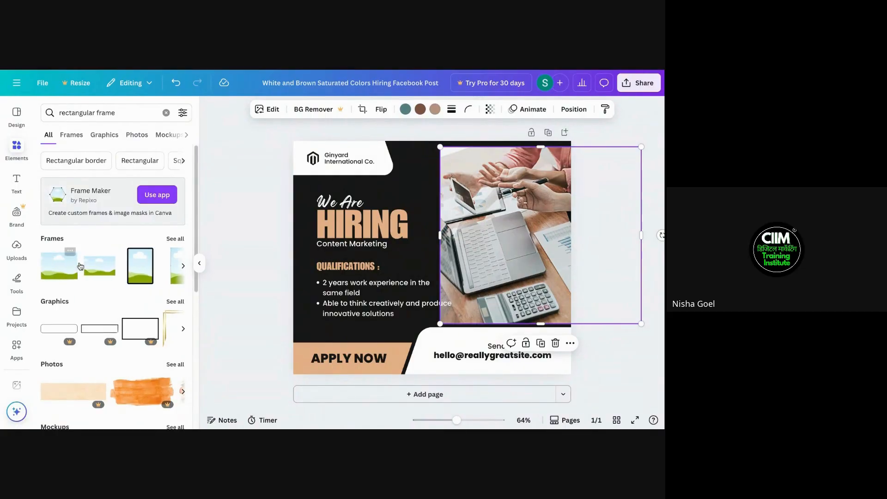
Step: Add the black tablet-style frame over the desk photo and enlarge it to about the photo's height
click(140, 266)
drag(414, 253, 445, 260)
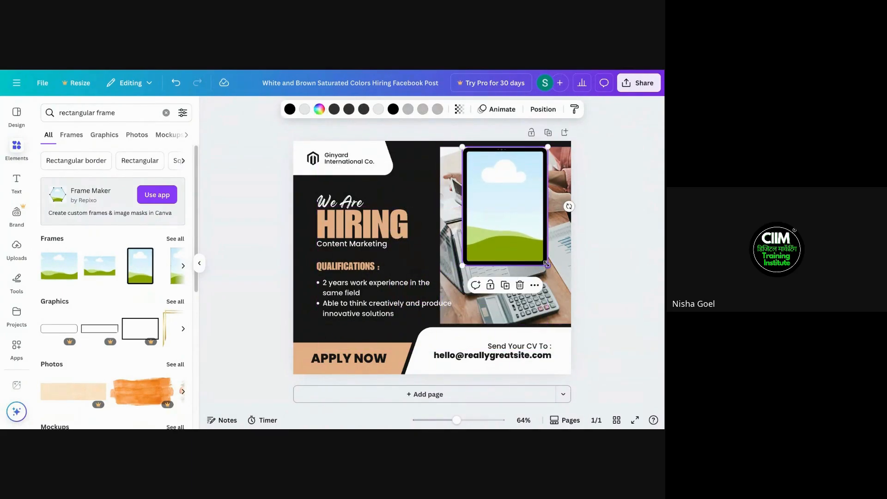
drag(546, 264, 586, 318)
drag(545, 264, 535, 243)
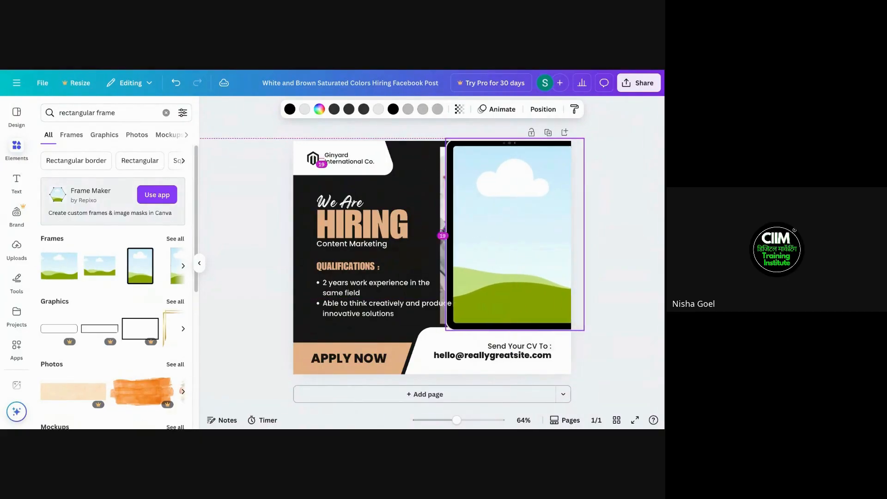
Step: Fill the tablet frame with the desk photo and shrink the frame slightly to sit above the contact strip
click(451, 222)
drag(451, 222, 500, 193)
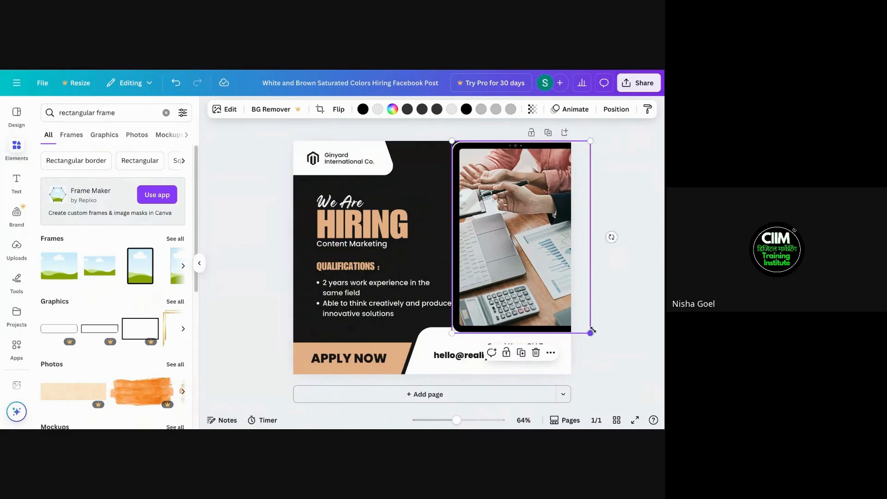
drag(590, 332, 587, 328)
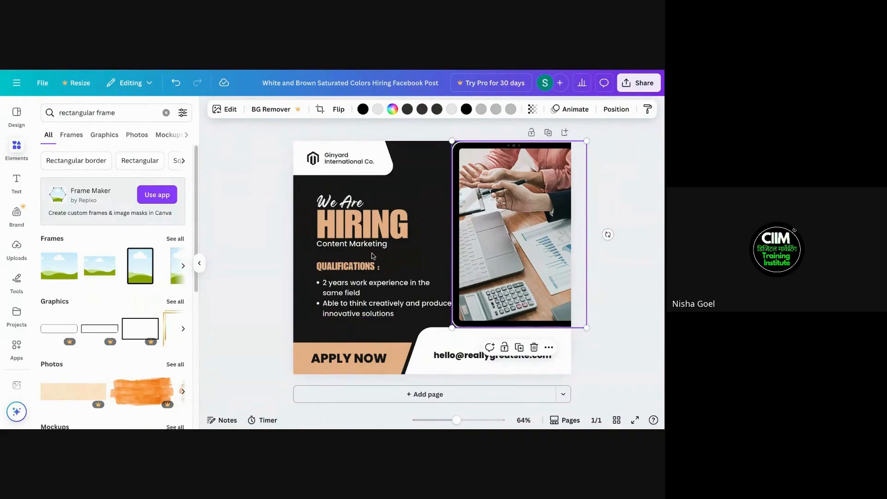
Step: Delete the "HIRING", "Content Marketing" and "We Are" texts from the hiring post
click(368, 165)
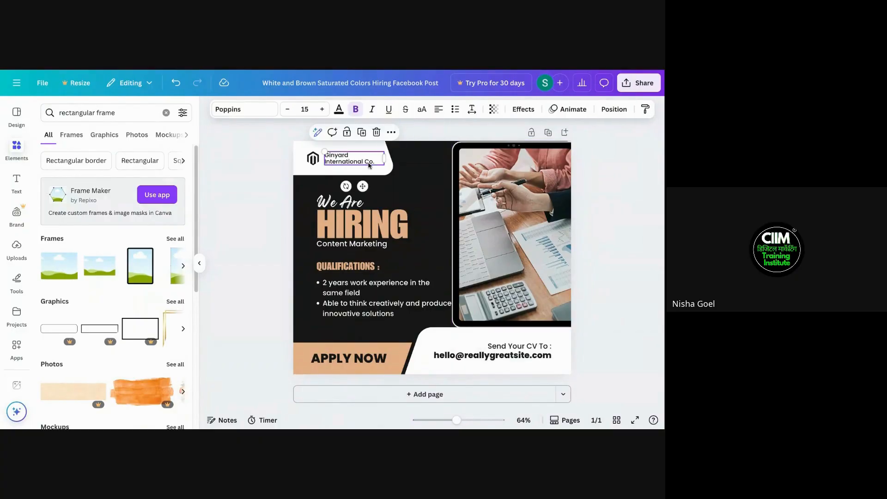
click(354, 218)
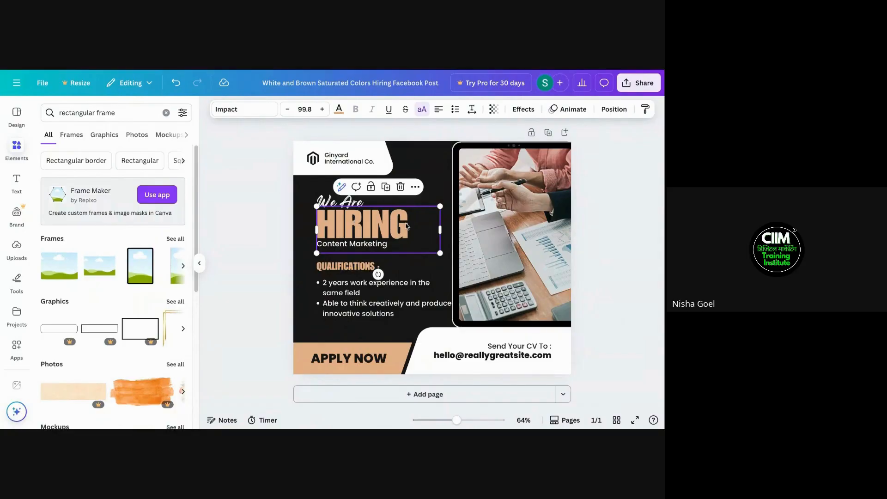
key(Delete)
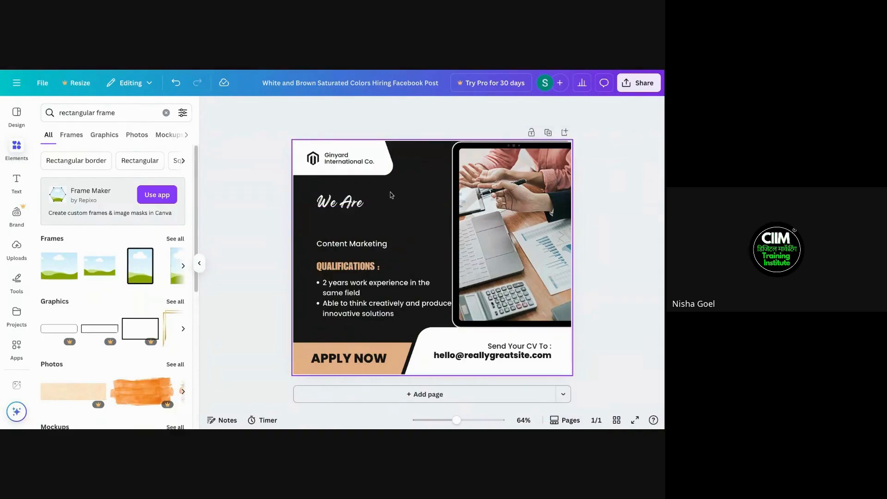
click(354, 245)
click(400, 220)
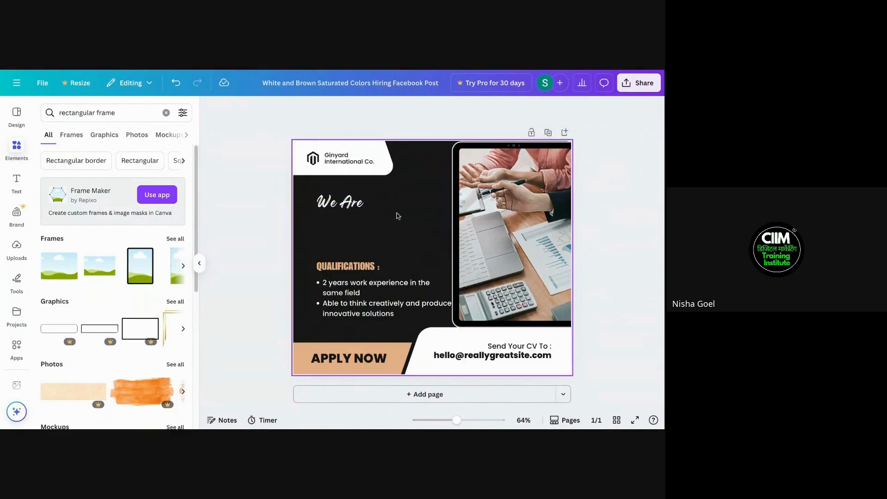
click(359, 207)
click(368, 174)
Step: Search the elements for "get hired"
click(134, 113)
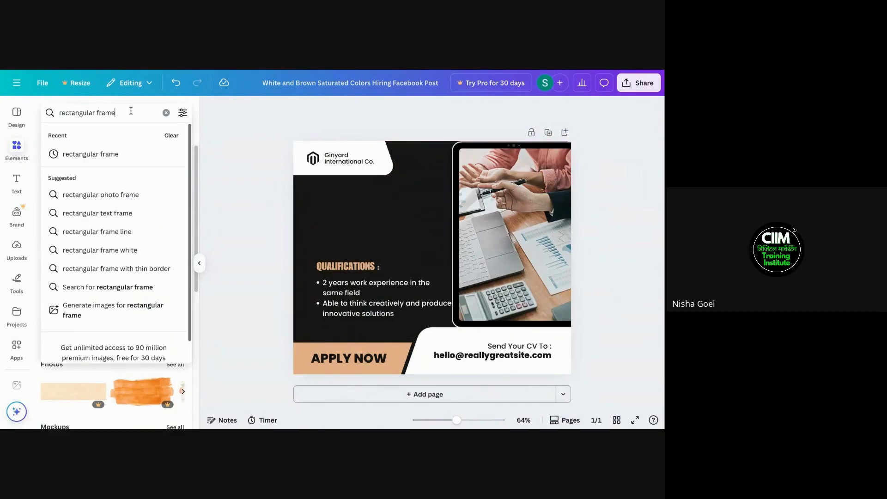
click(166, 113)
text(get)
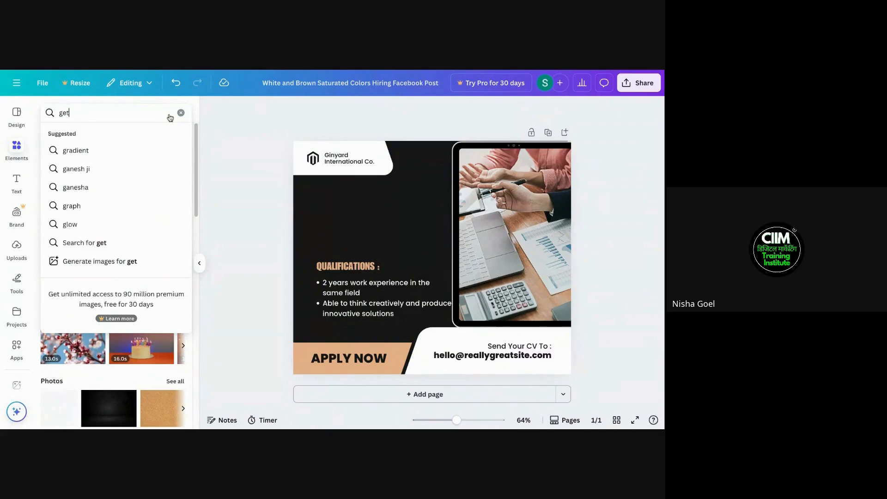
text( hired)
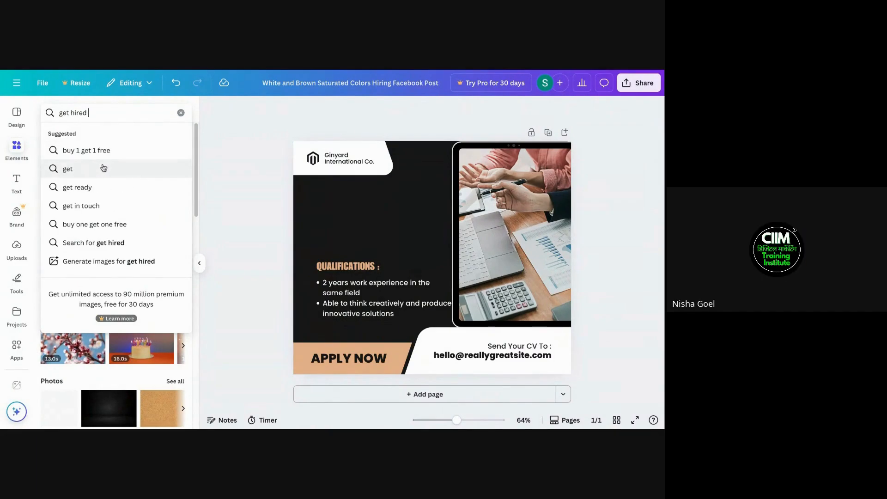
key(Return)
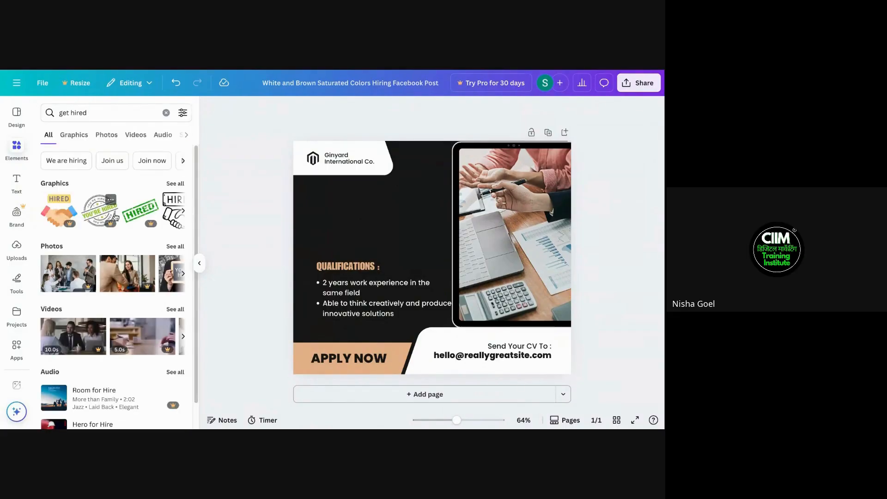
Step: Replace the element search with "digital marketing"
click(167, 113)
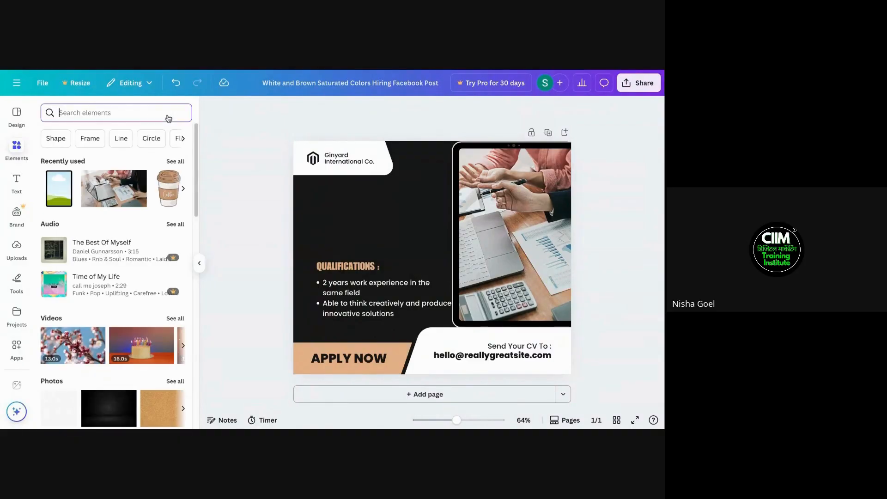
text(hir)
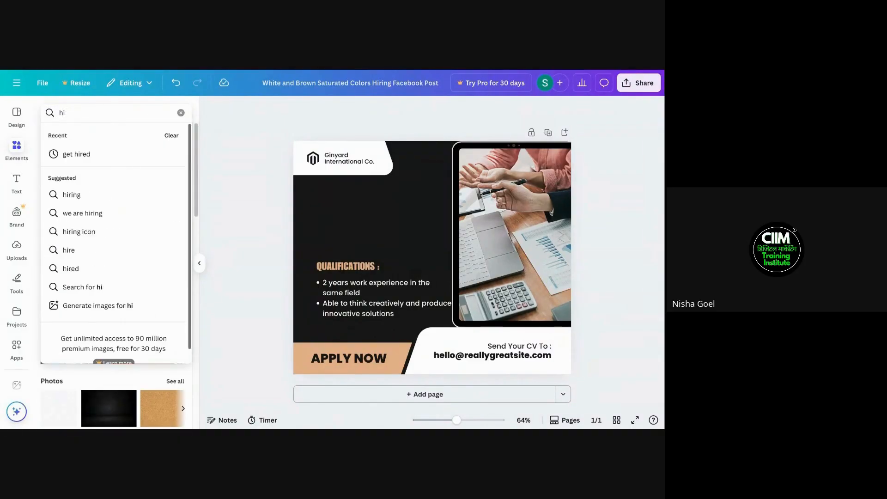
key(BackSpace)
key(BackSpace)
key(BackSpace)
text(digi)
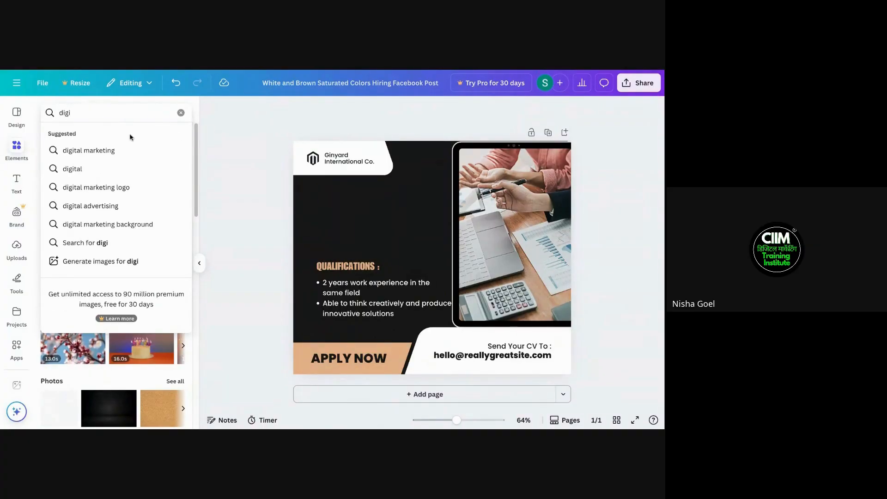
click(93, 150)
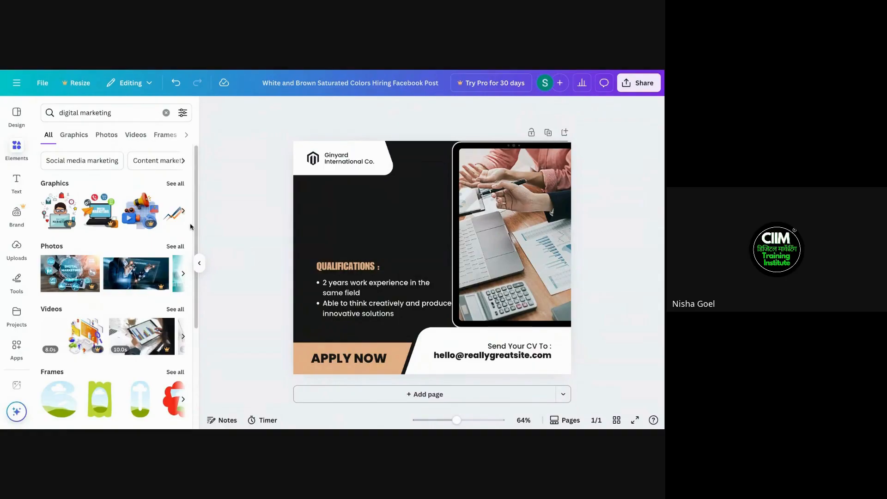
Step: Switch the element search to "Content marketing" and browse its graphics, frames and mockups
click(161, 164)
click(183, 211)
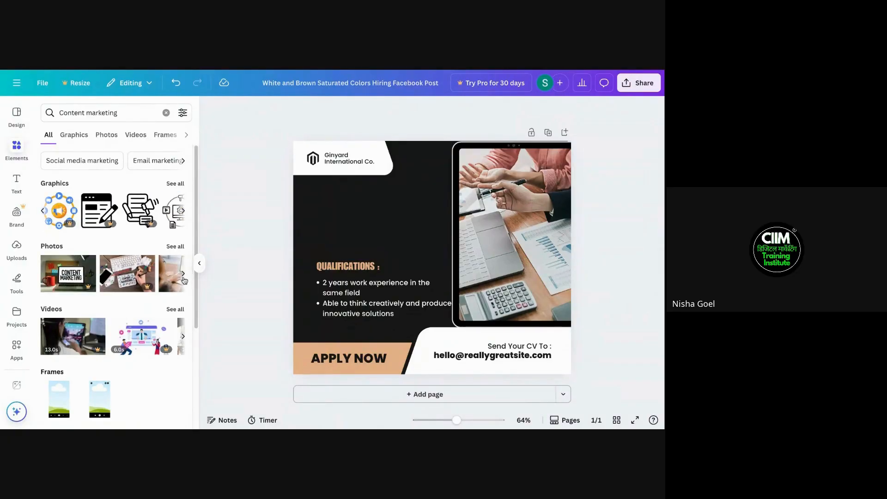
scroll(156, 295, down, 4)
mouse_move(156, 295)
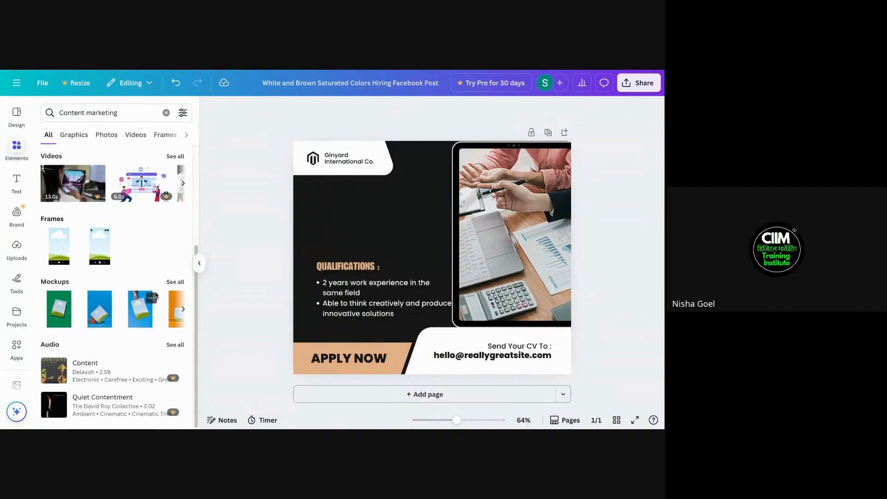
Step: Look through the graphics results and the other result categories for the "Content marketing" element search
scroll(156, 295, up, 5)
click(73, 135)
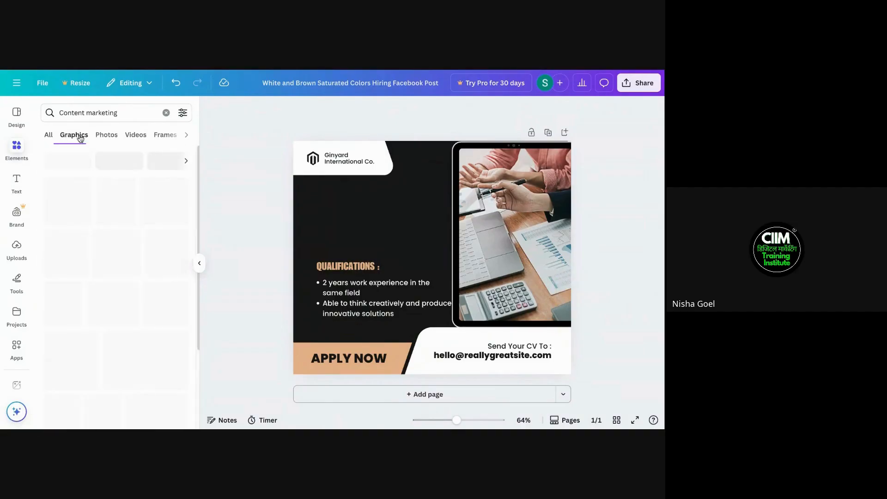
click(187, 137)
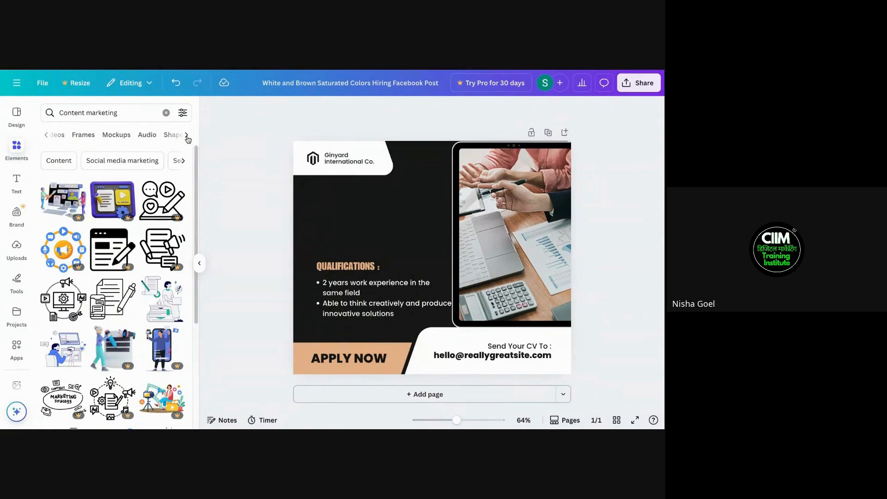
click(187, 137)
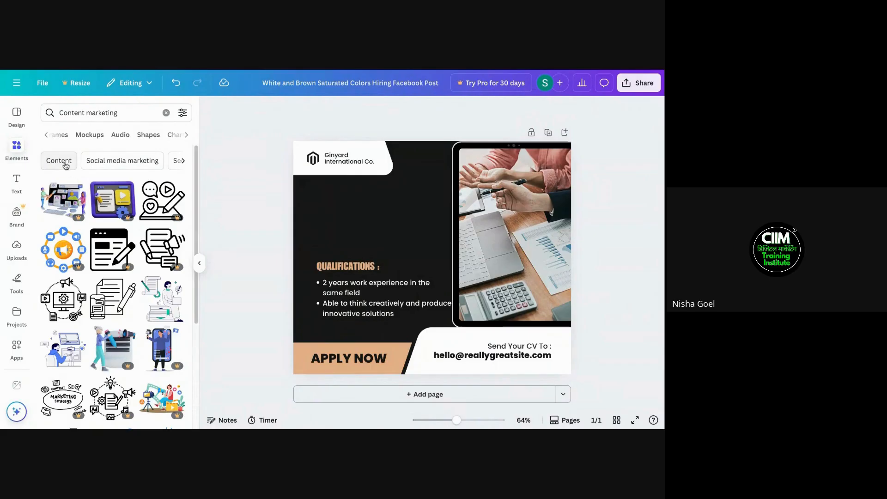
click(43, 133)
click(42, 133)
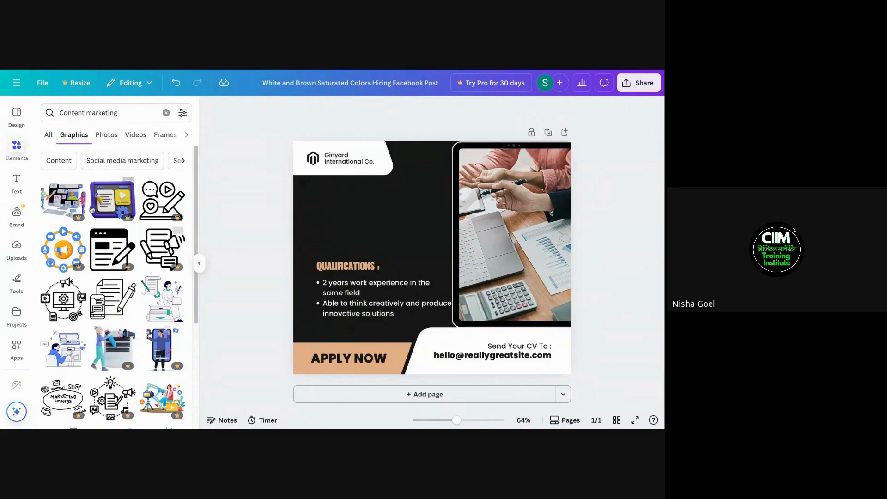
click(16, 148)
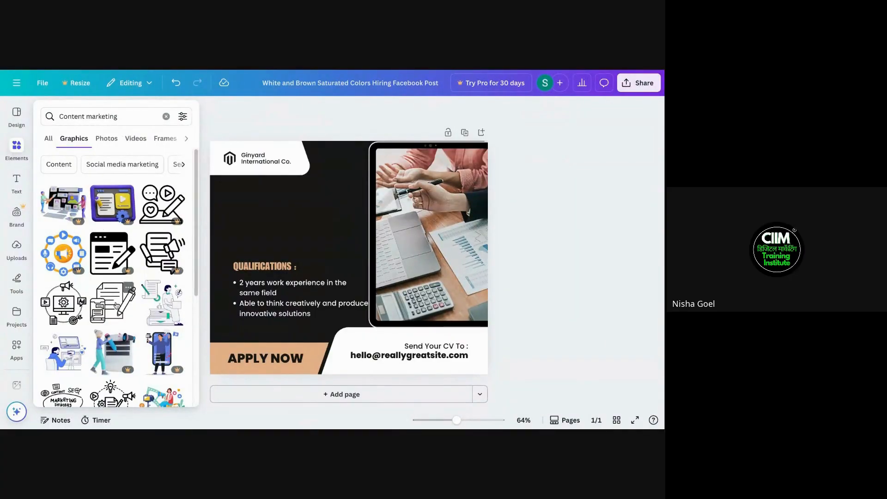
drag(65, 100, 293, 170)
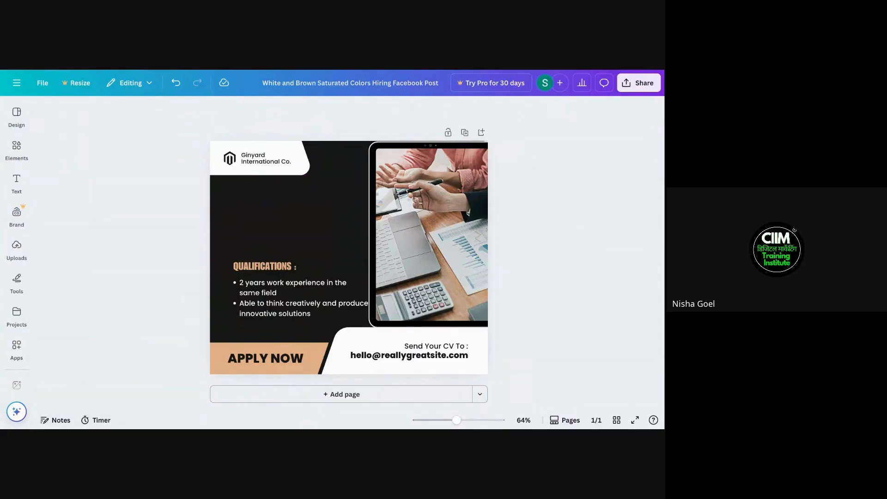
click(17, 148)
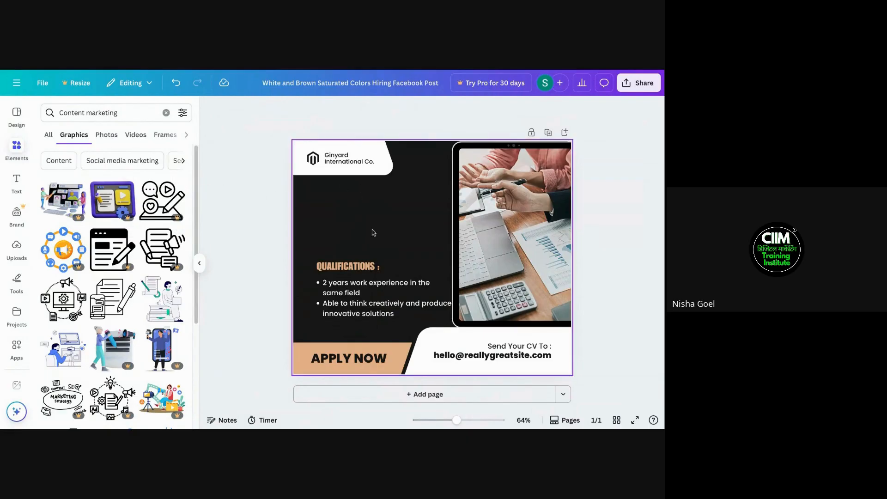
Step: Clear the "Content marketing" element search and select the post's black background
click(166, 114)
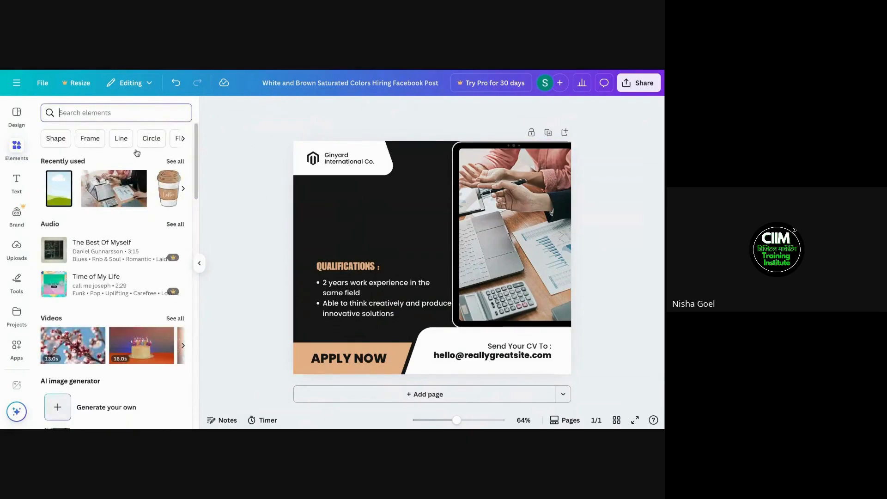
click(351, 216)
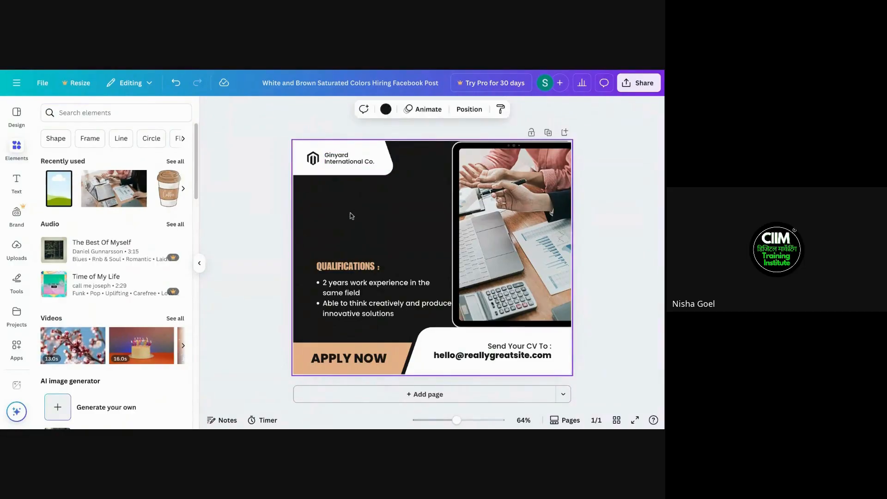
click(91, 114)
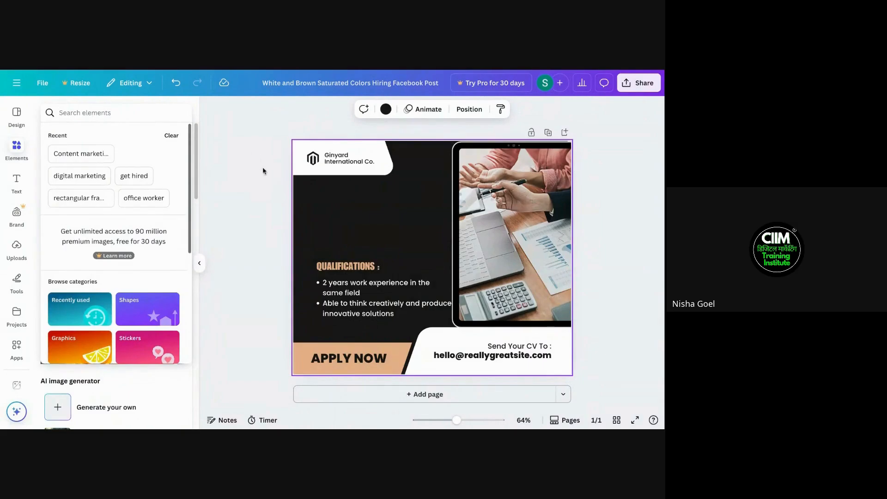
click(334, 198)
Step: Add a text box at about size 28.5 in the empty area below the company logo, narrowed to wrap onto three lines
click(19, 182)
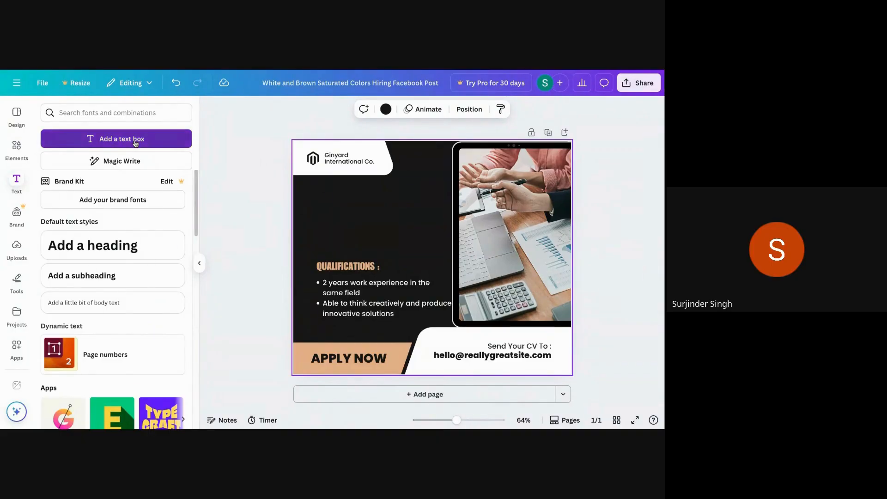
click(135, 144)
click(435, 258)
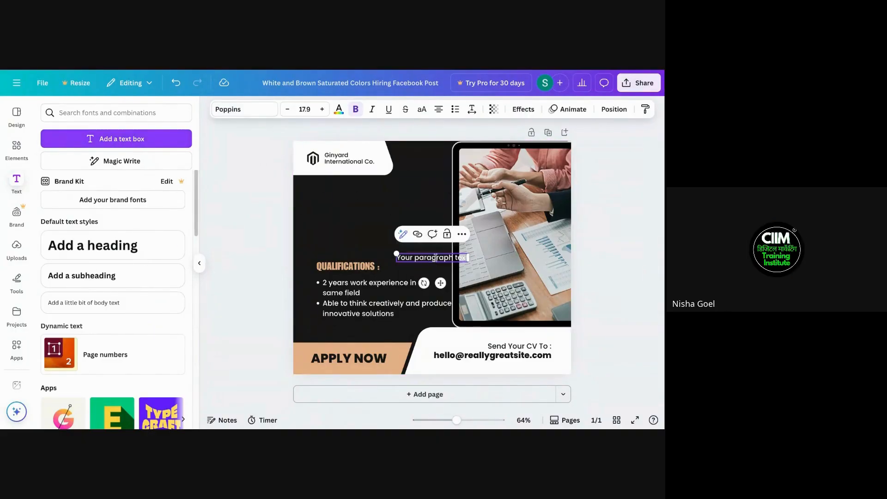
key(shift+End)
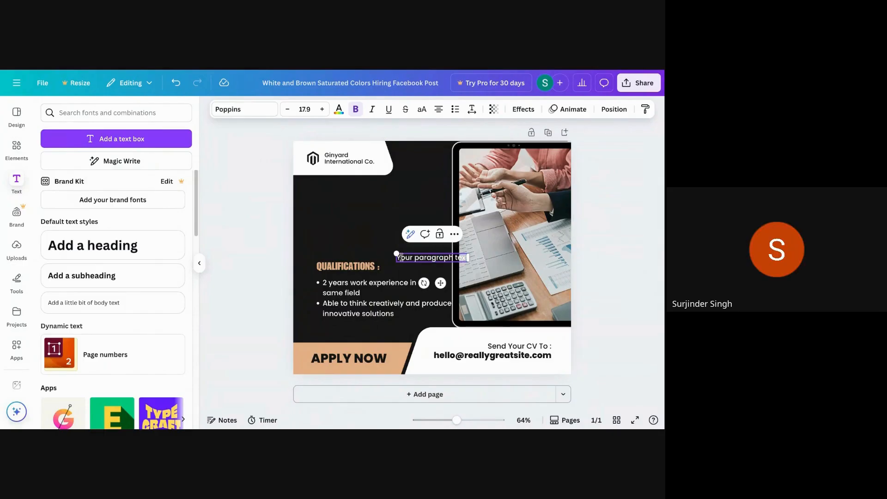
drag(397, 254, 352, 248)
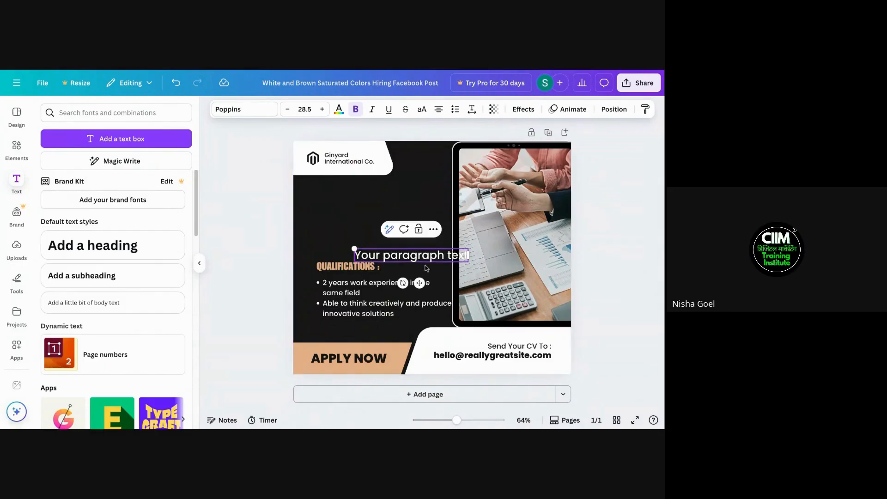
mouse_move(411, 283)
mouse_down()
mouse_move(420, 282)
mouse_move(410, 267)
mouse_up()
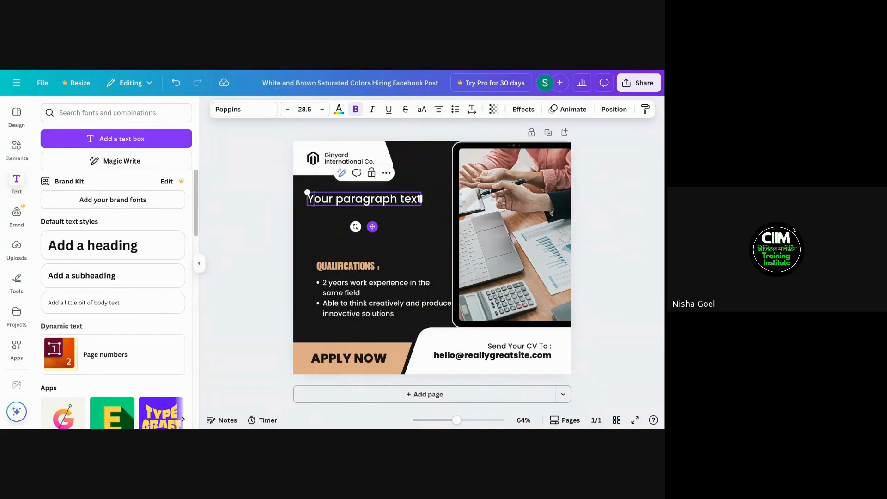
drag(421, 202, 382, 203)
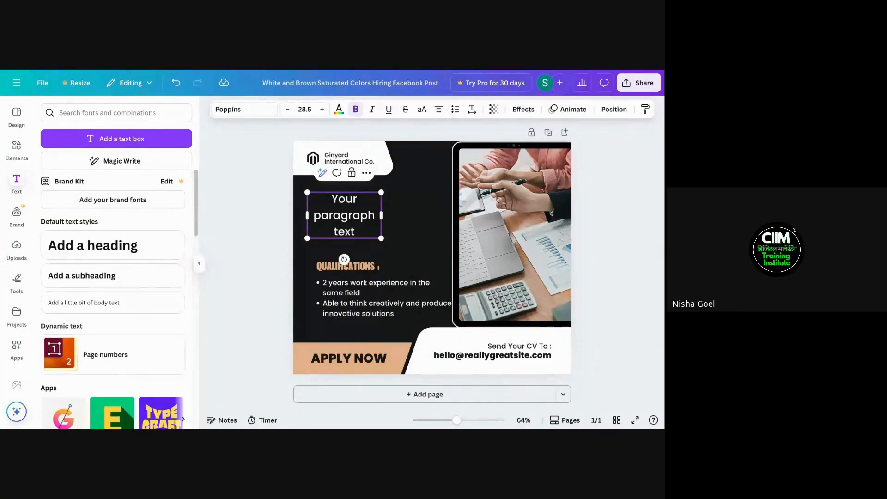
Step: Replace the new text box's placeholder with "we are" and "hiring" on two lines
click(337, 198)
text(we)
key(ctrl+a)
key(BackSpace)
text(we )
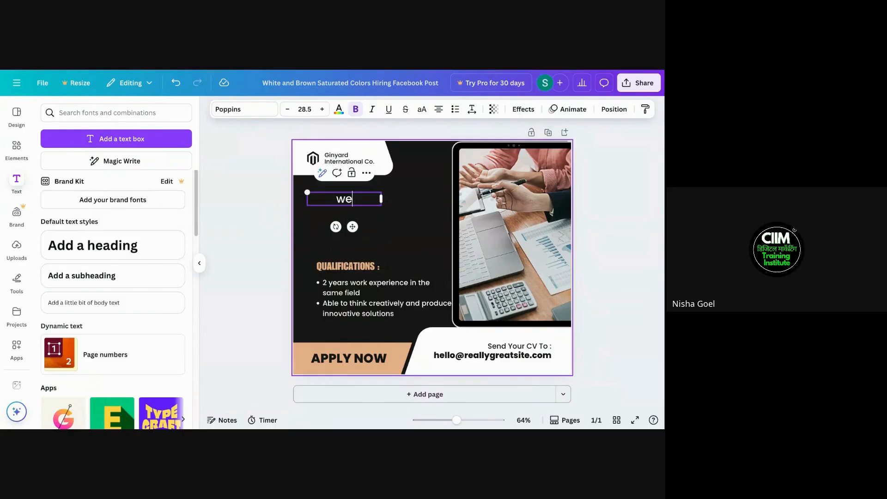
text(are)
key(Return)
text(hiring)
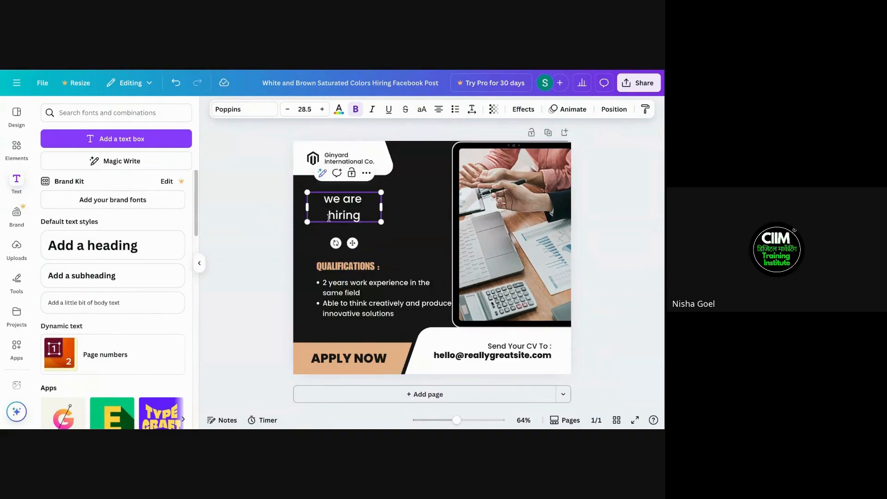
drag(327, 215, 360, 216)
click(330, 173)
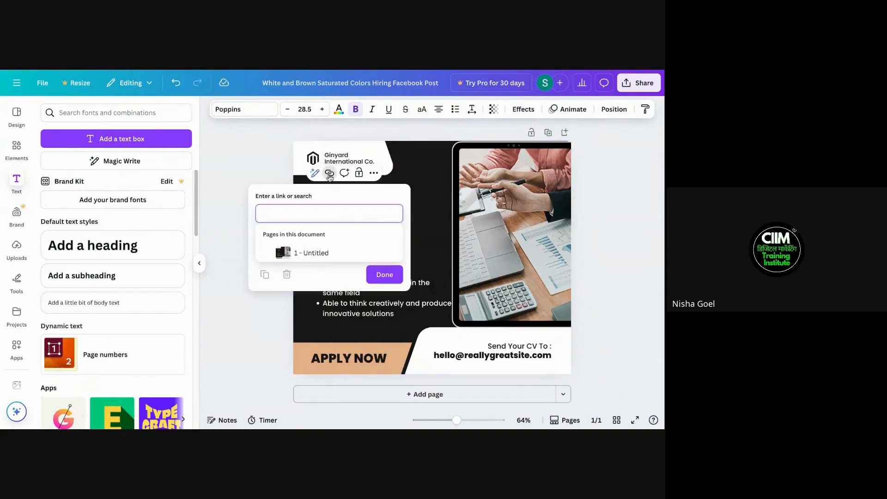
click(426, 194)
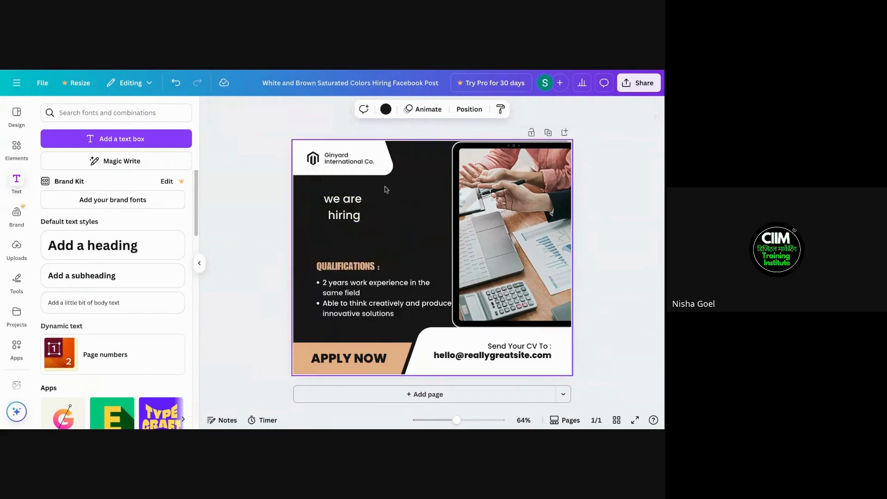
click(330, 218)
click(307, 172)
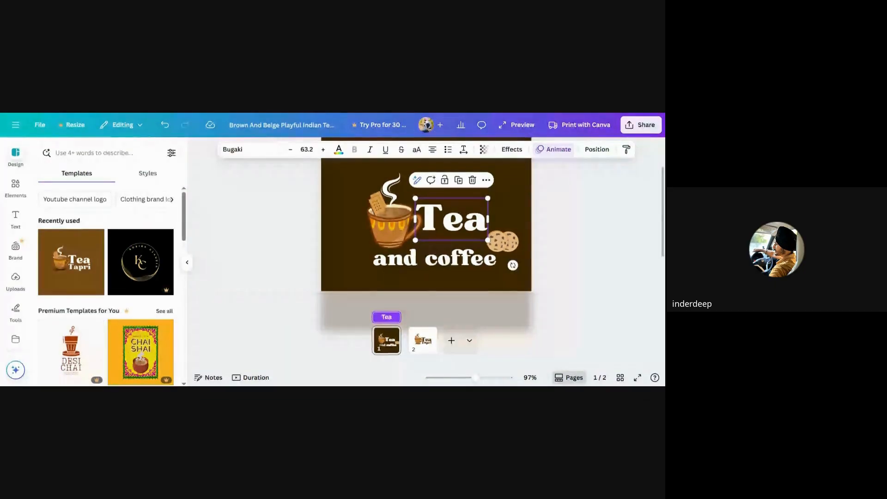
Step: Apply the Curve shape effect to the "Tea" text on the tea logo and move it slightly higher
click(541, 150)
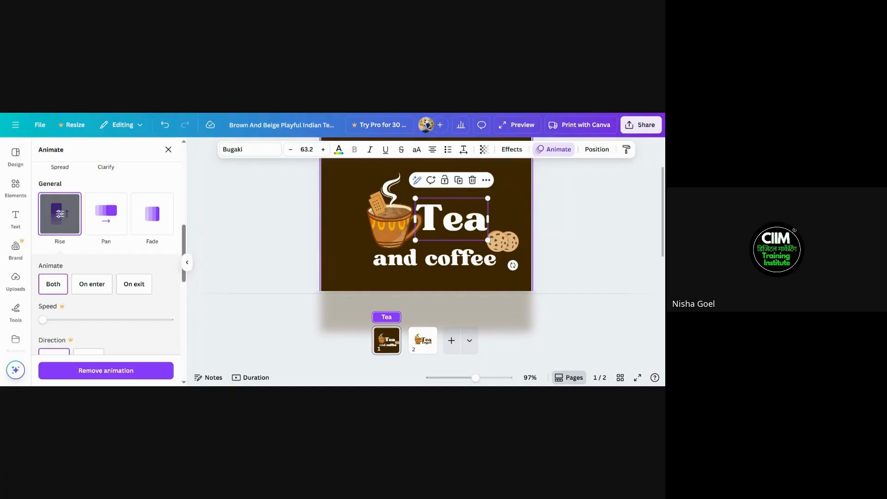
click(511, 149)
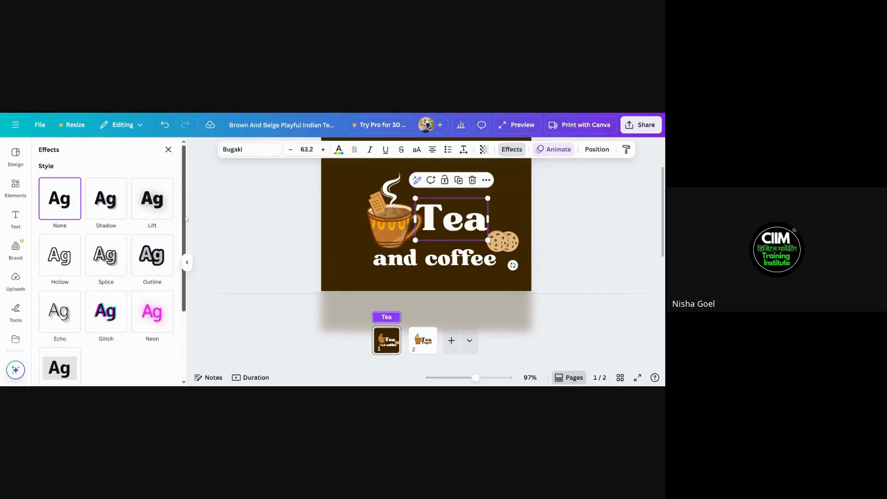
scroll(184, 246, down, 3)
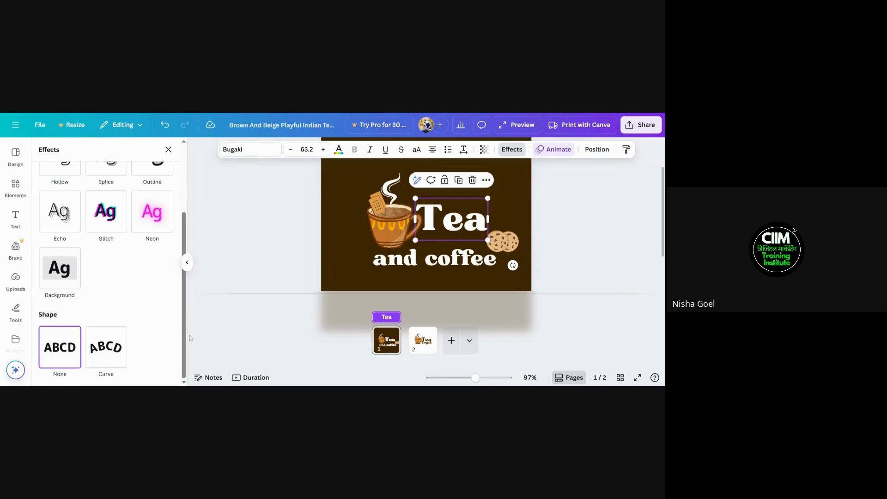
click(107, 360)
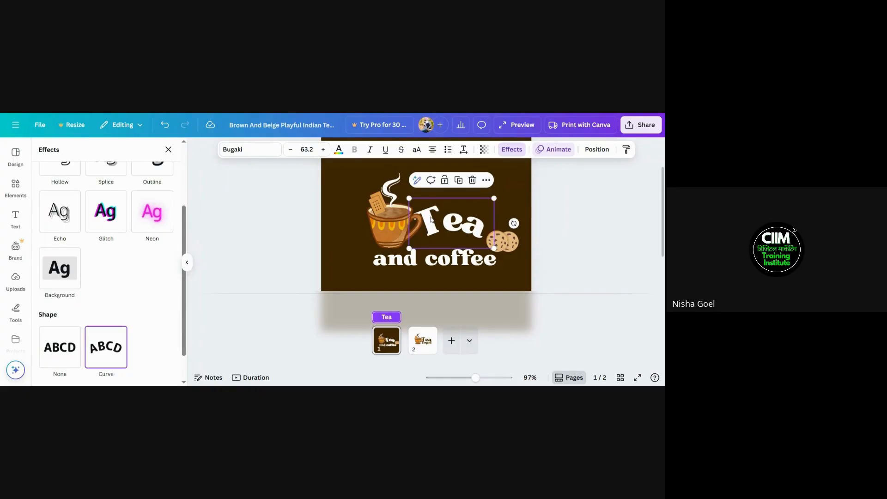
drag(185, 343, 184, 368)
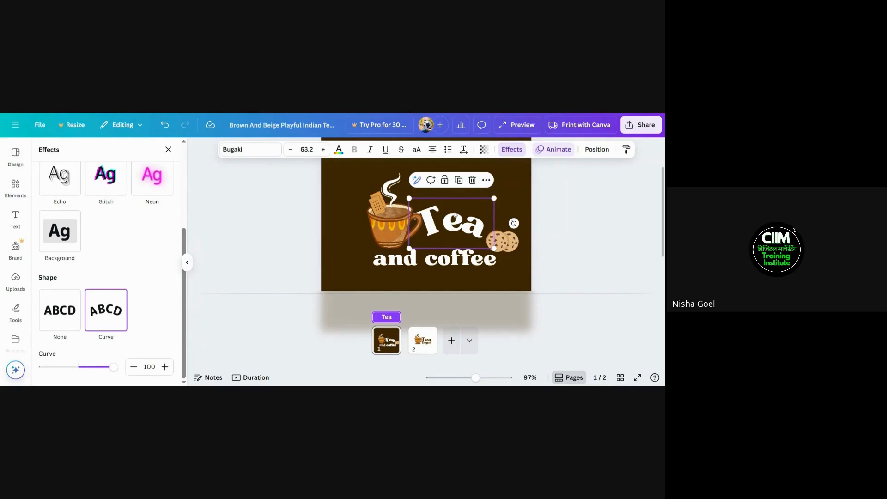
mouse_move(456, 216)
mouse_down()
mouse_move(452, 200)
mouse_move(467, 212)
mouse_up()
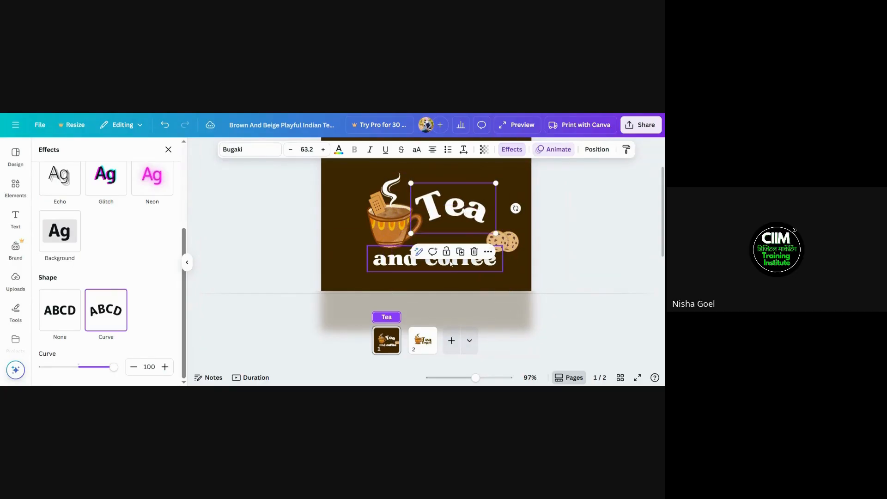
Step: Apply the Curve shape effect to "and coffee" with a curve of -38 and reposition the text below the cup
click(449, 264)
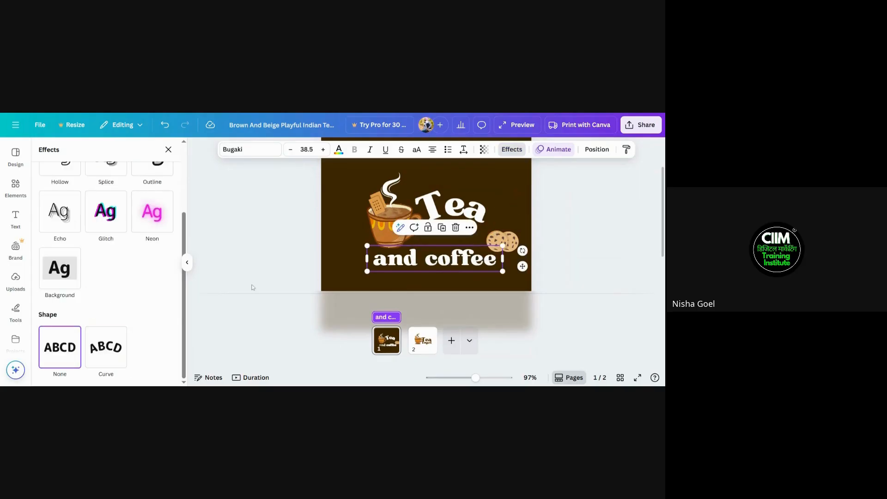
click(106, 347)
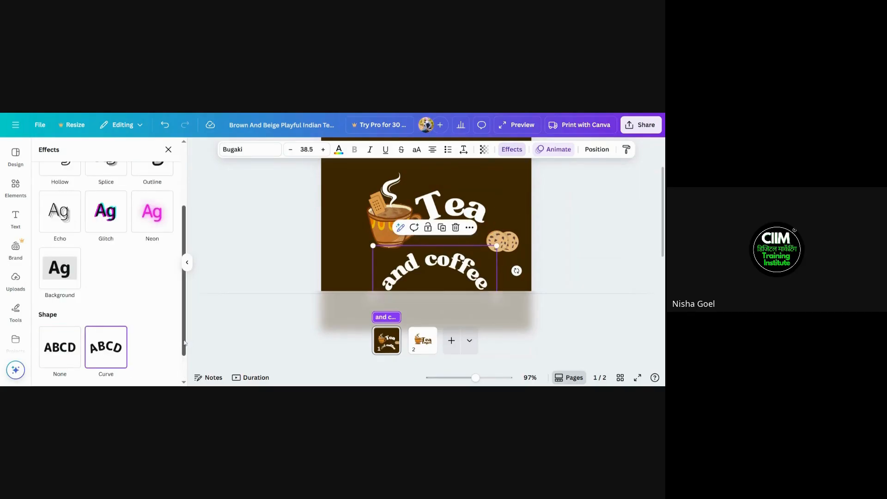
scroll(186, 377, down, 1)
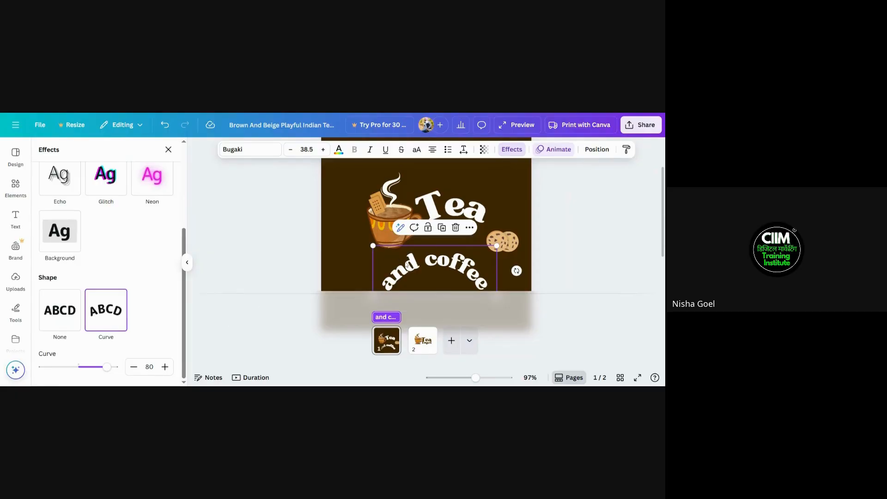
mouse_move(409, 267)
mouse_down()
mouse_move(412, 174)
mouse_move(407, 267)
mouse_move(409, 258)
mouse_up()
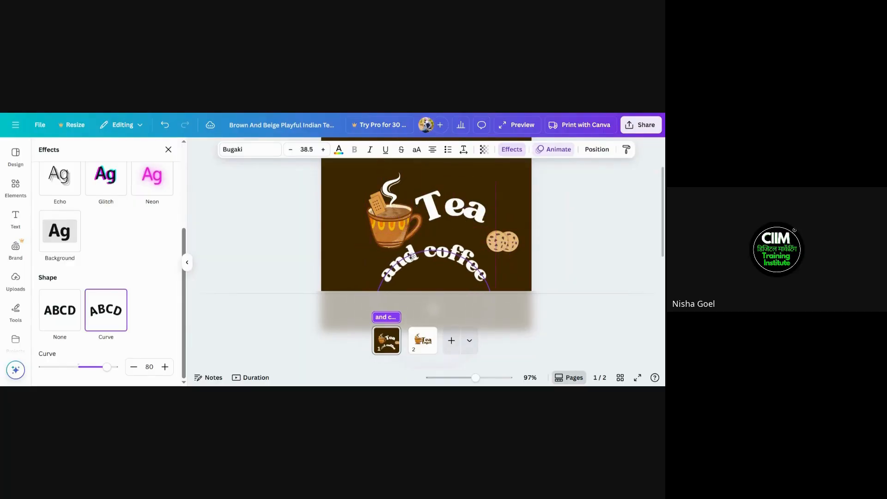
drag(108, 368, 64, 370)
drag(437, 260, 438, 271)
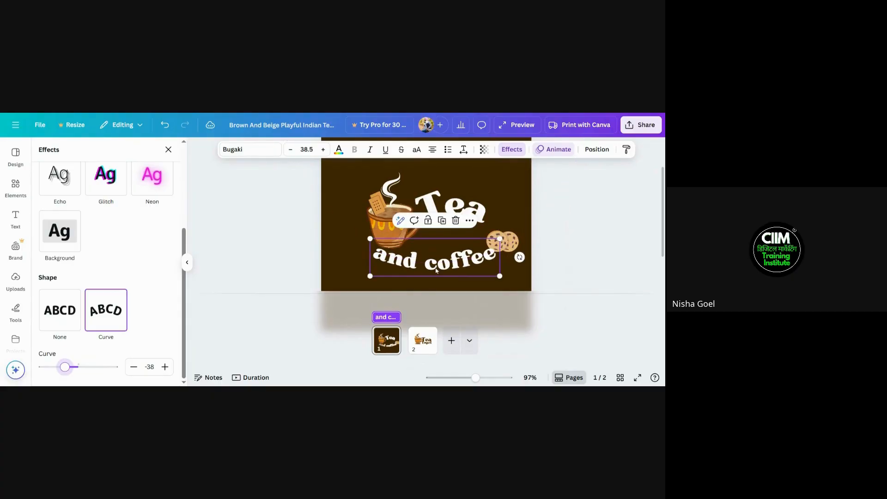
Step: Move the cookies between "Tea" and "and coffee" and adjust the positions of both texts around them
click(502, 241)
drag(503, 241, 442, 238)
click(450, 272)
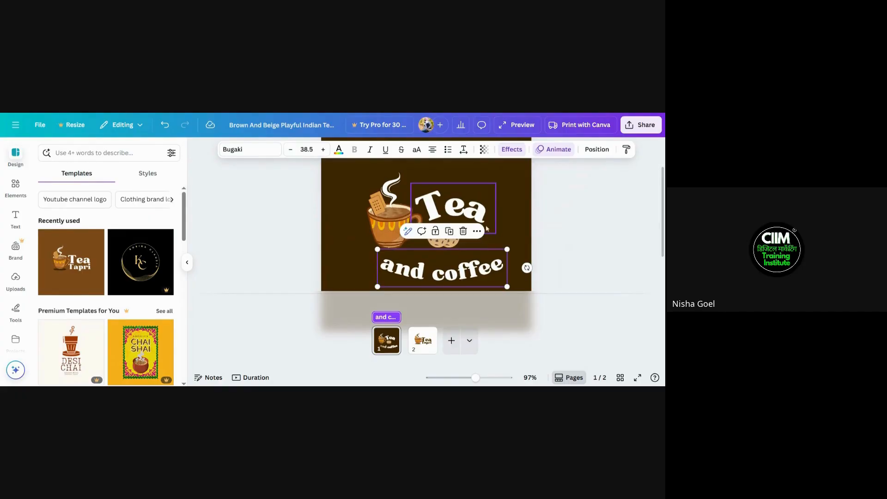
click(480, 210)
mouse_move(482, 210)
mouse_down()
mouse_move(495, 214)
mouse_move(477, 202)
mouse_up()
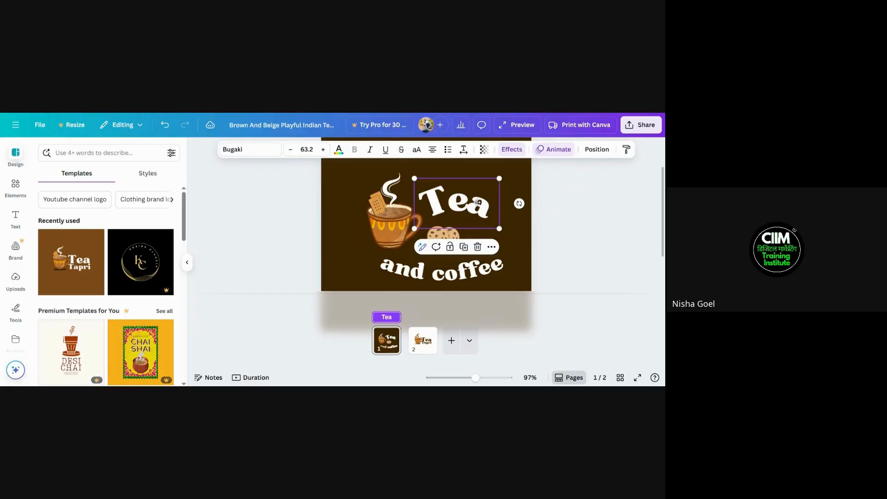
click(455, 264)
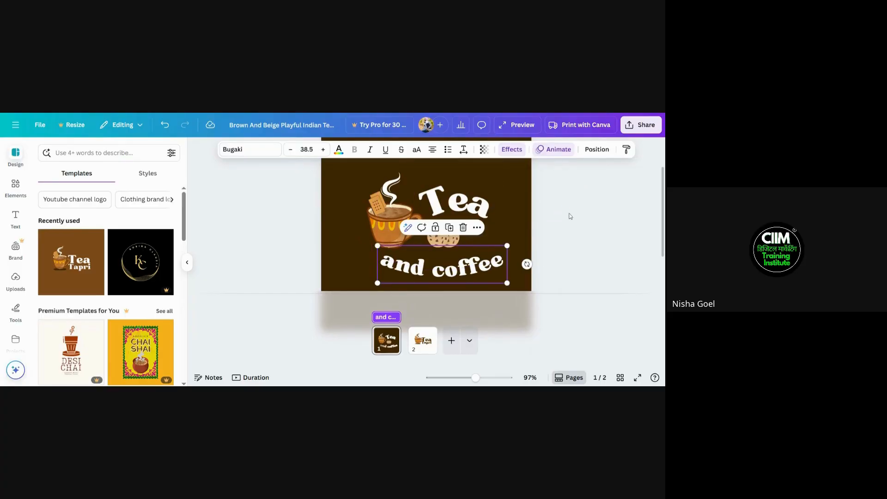
Step: Move the cookies on the tea logo over to beneath the last letter of "Tea", just above the end of "and coffee"
click(571, 216)
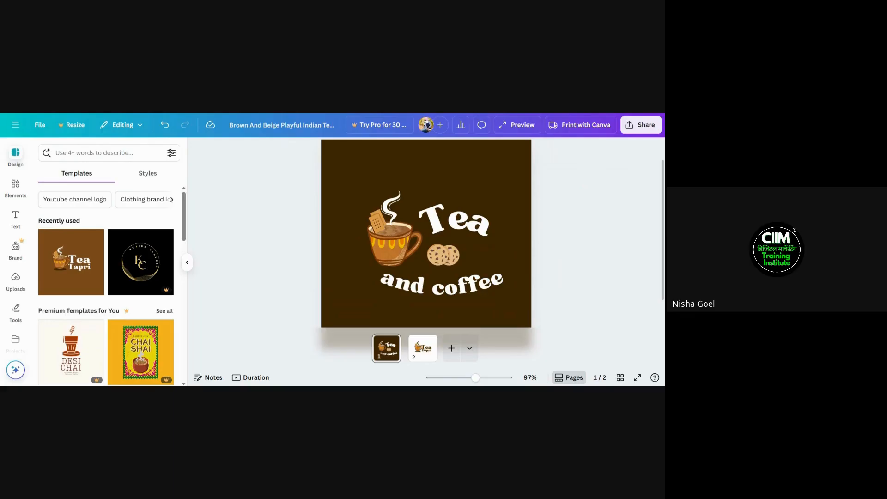
click(453, 256)
drag(450, 242, 488, 239)
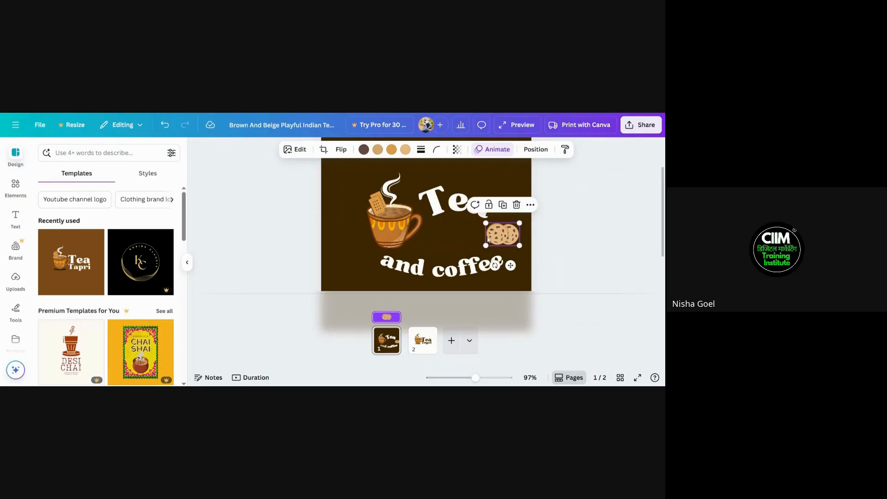
click(454, 235)
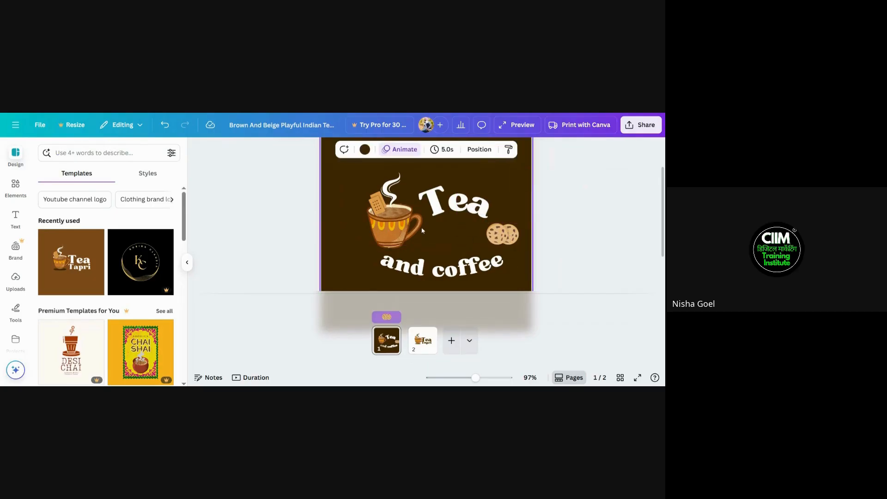
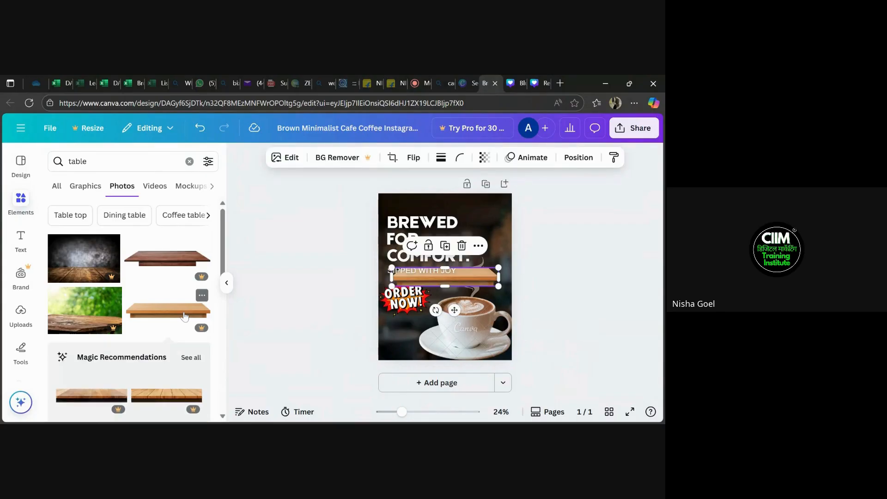
Step: Place the light wooden table image along the coffee post's lower edge, stretch it across the full width, and shift the cup clear of it
drag(427, 284, 407, 355)
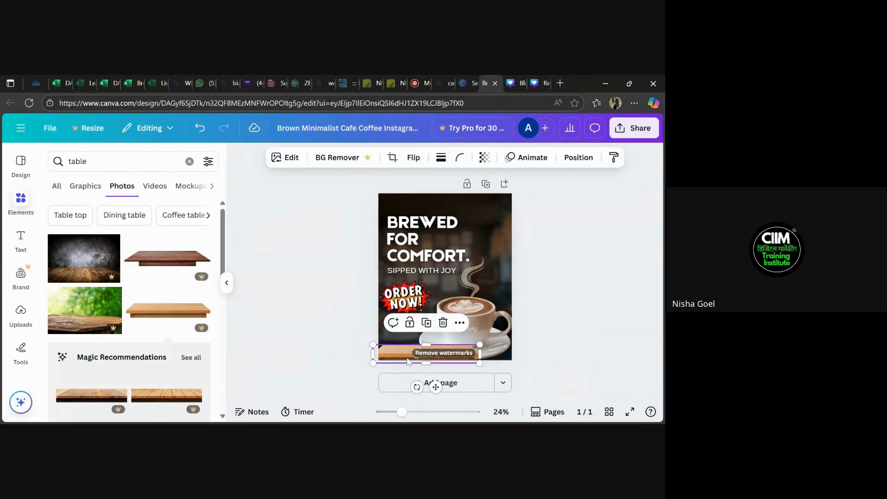
drag(479, 332, 457, 312)
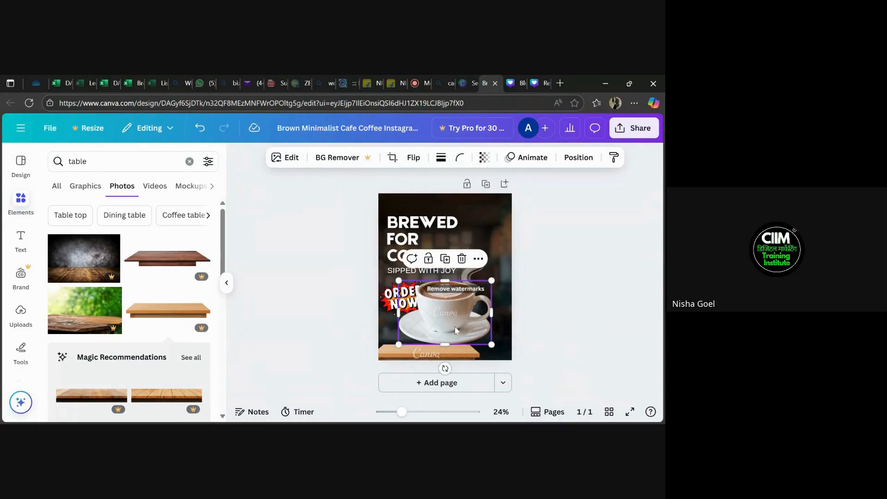
click(456, 352)
drag(455, 352, 521, 351)
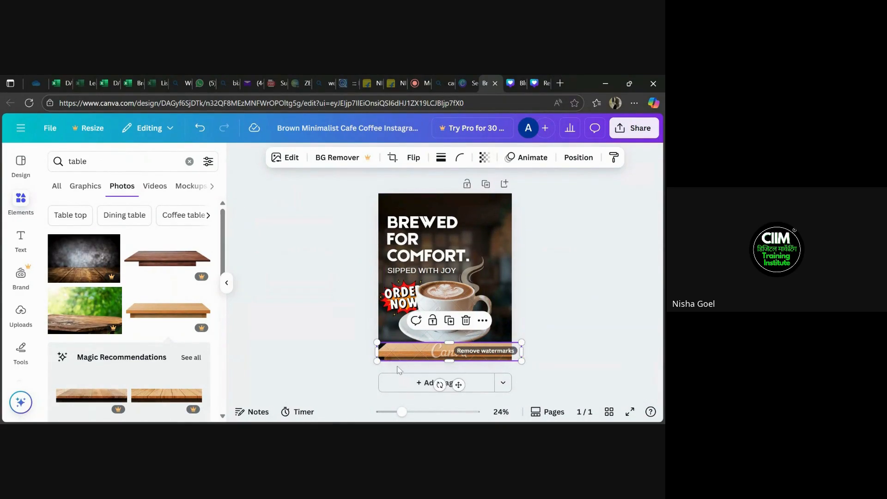
drag(377, 352, 362, 350)
click(568, 275)
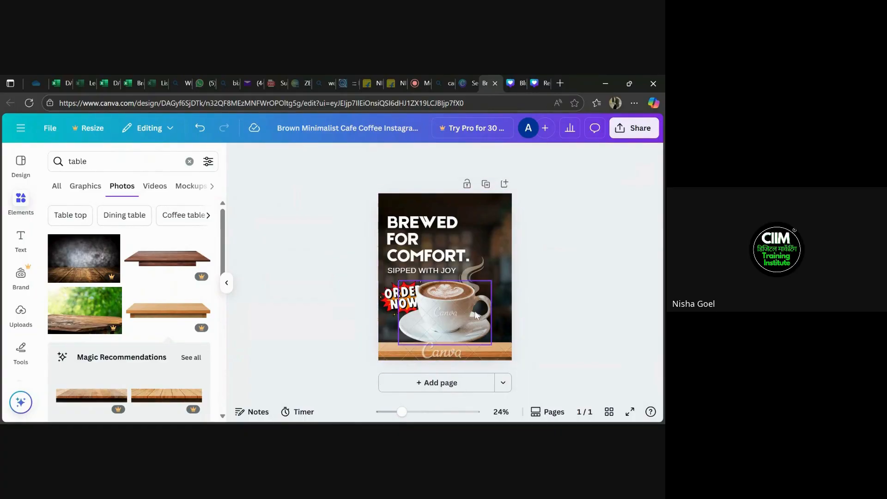
Step: Duplicate the coffee cup, delete the extra cup behind the copy, and set the remaining cup on the wooden table beside "ORDER NOW!"
mouse_move(465, 319)
mouse_down()
mouse_move(475, 327)
mouse_move(479, 318)
mouse_up()
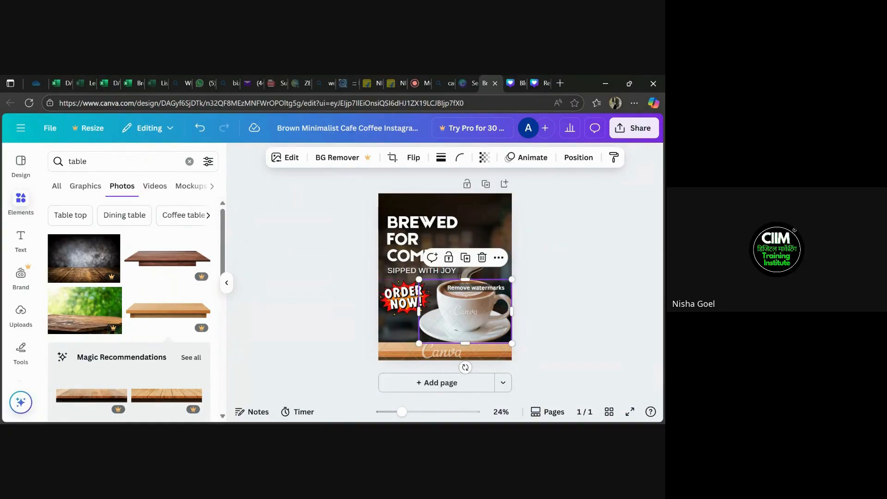
key(ctrl+d)
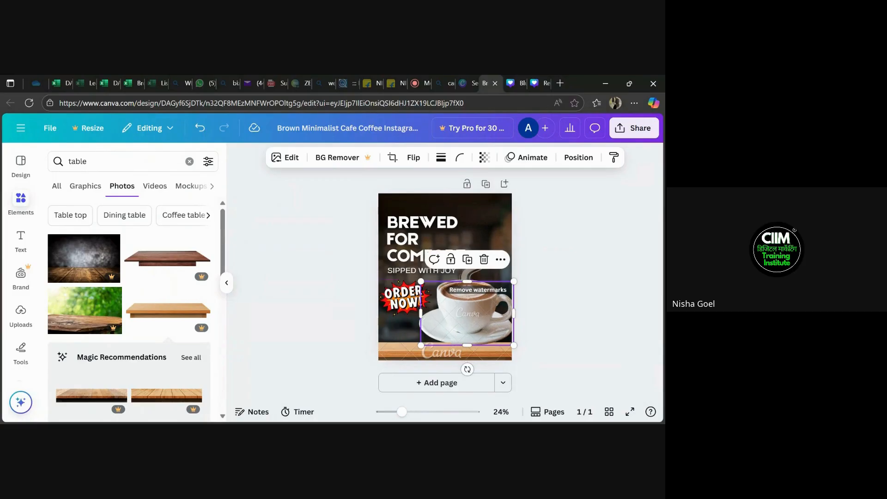
drag(480, 319, 479, 329)
click(486, 288)
key(Delete)
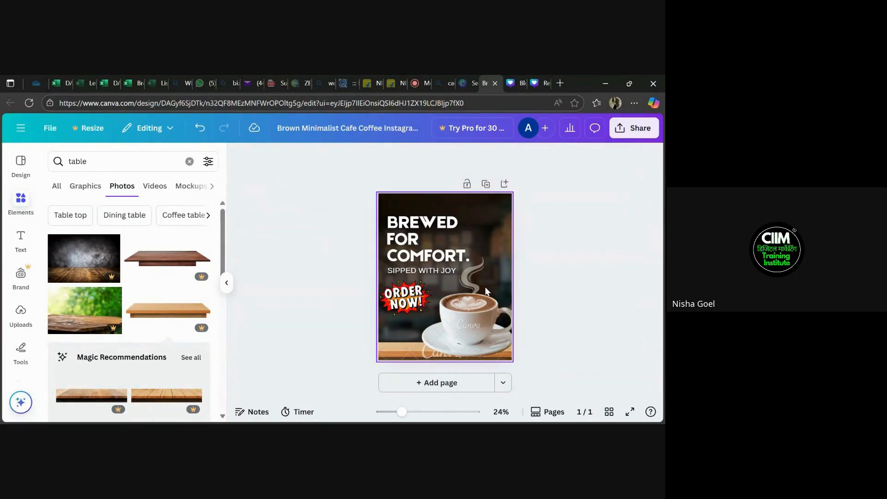
click(475, 329)
drag(472, 331, 475, 317)
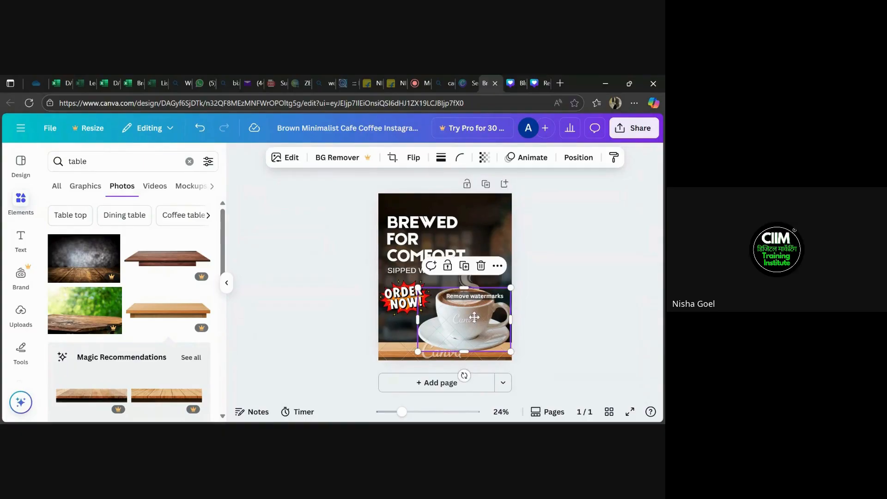
click(560, 310)
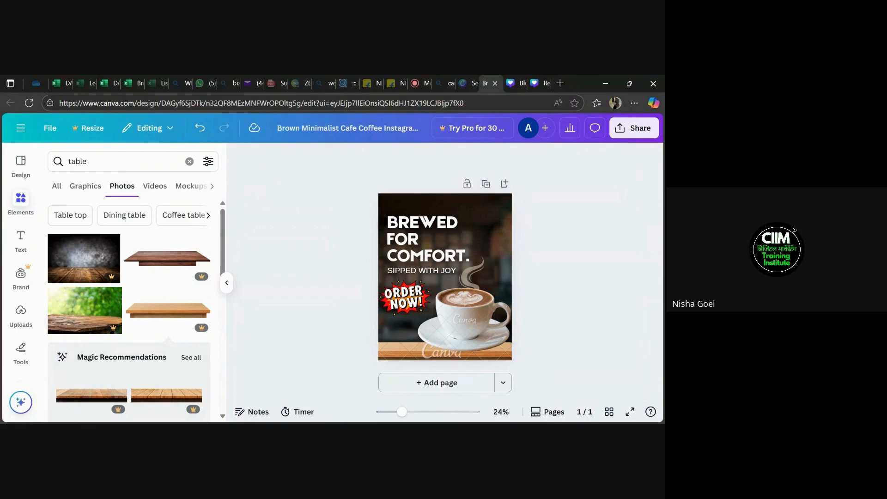
Step: Replace the light wooden table with the dark, smoky wooden-table photo and place it across the lower part of the coffee post
click(388, 239)
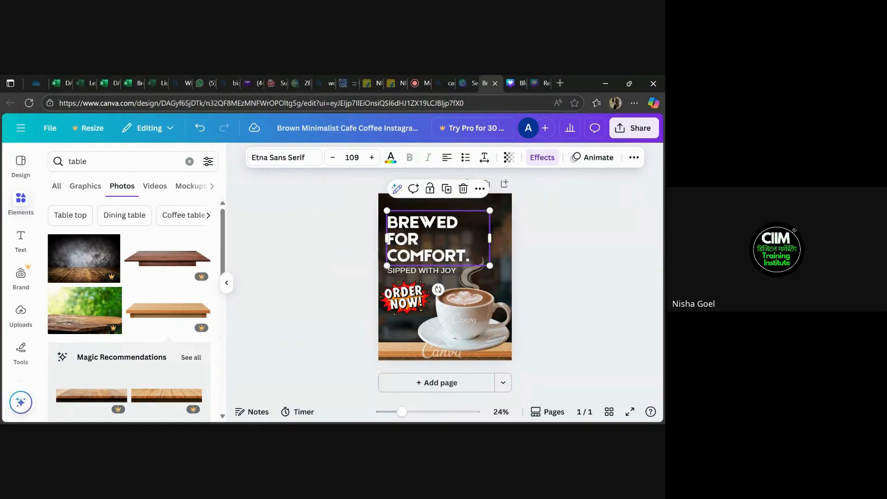
click(444, 351)
key(Delete)
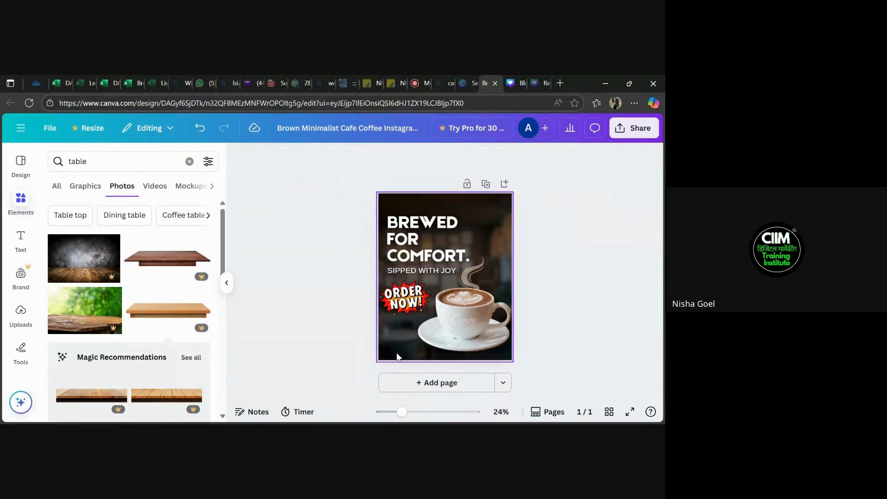
click(104, 277)
drag(465, 282, 480, 330)
click(562, 320)
Step: Bring the coffee cup in front of the dark table photo and stand it near the post's lower edge
click(485, 292)
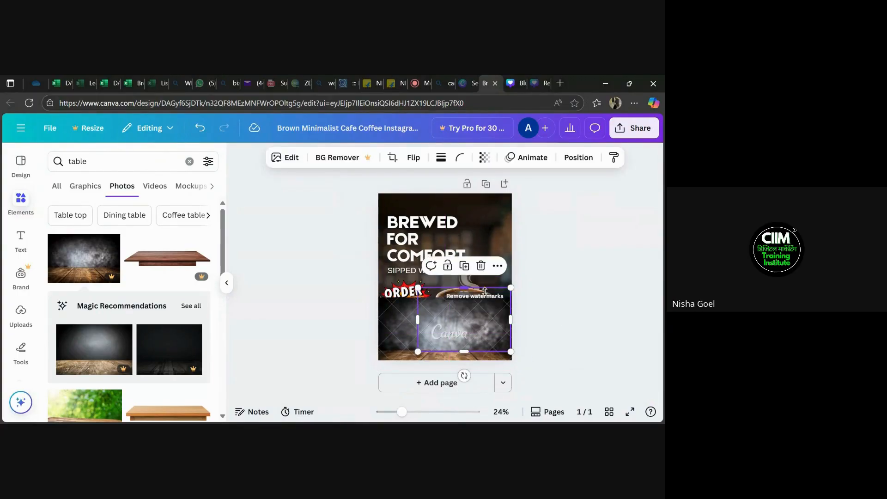
drag(485, 292, 483, 291)
click(557, 302)
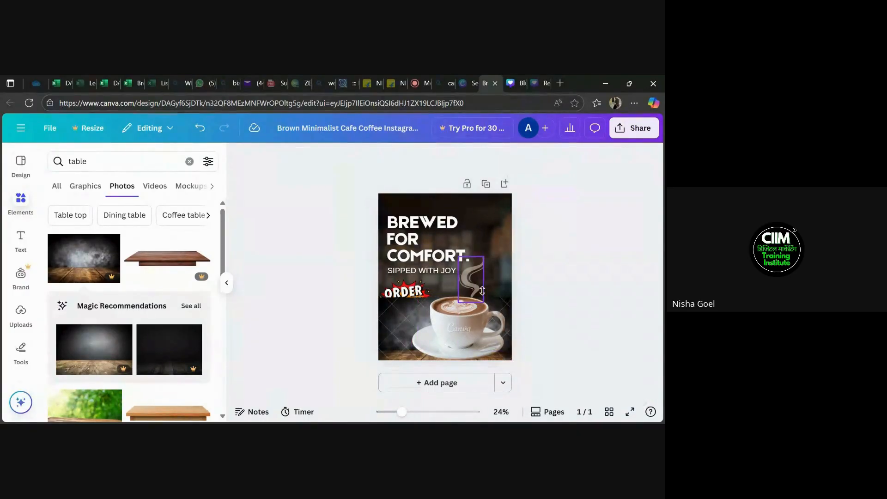
Step: Bring the "ORDER NOW!" sticker in front of the dark table photo and move it slightly lower
click(415, 291)
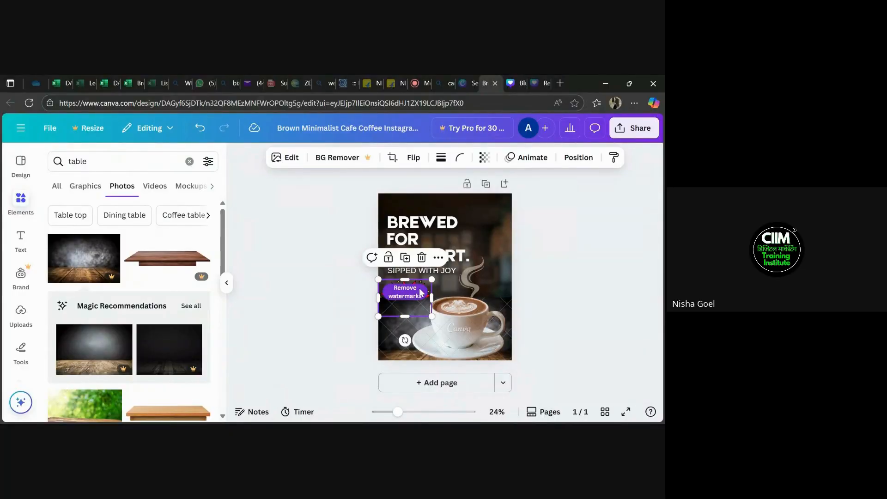
drag(395, 305, 394, 316)
key(Escape)
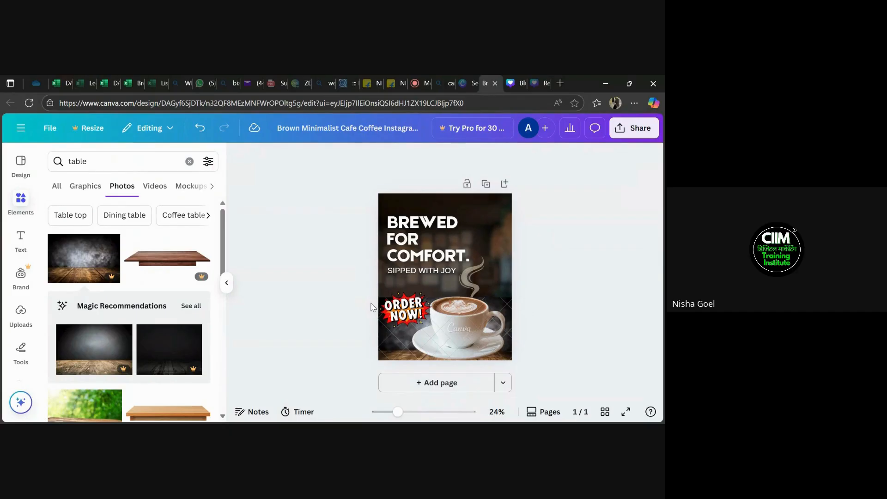
Step: Dismiss the premium elements purchase offer and move the "ORDER NOW!" sticker up beneath "SIPPED WITH JOY"
click(406, 319)
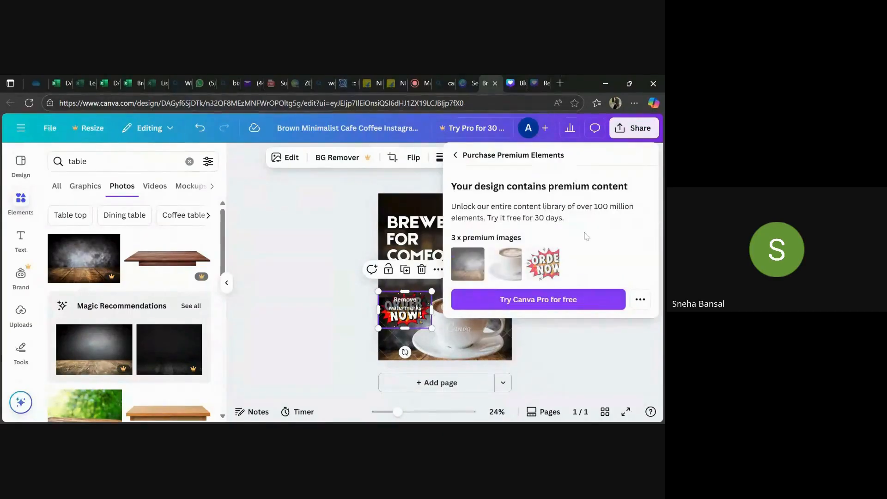
click(580, 329)
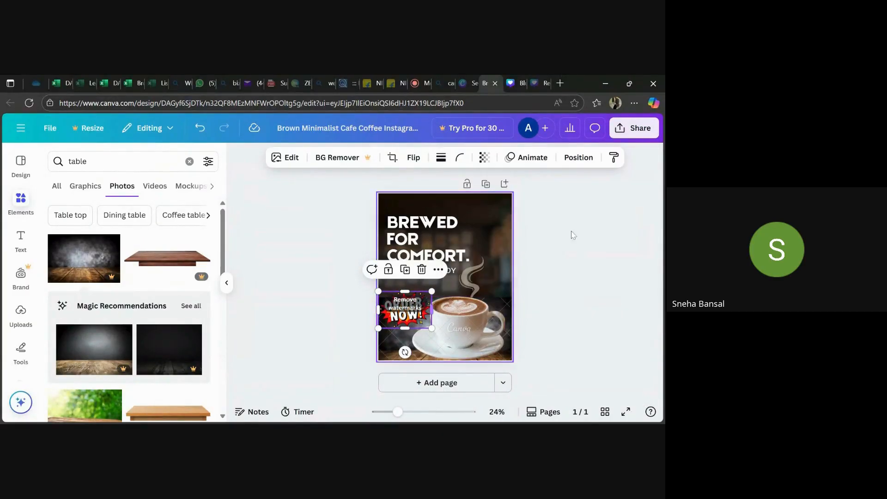
click(592, 230)
drag(405, 309, 405, 294)
Step: Try to crop the coffee cup image from its saucer side, and undo the crop
click(439, 334)
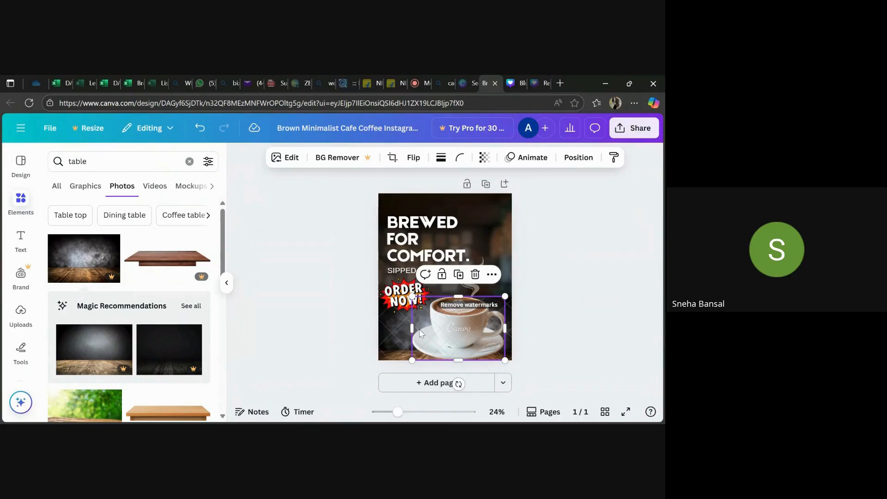
drag(412, 328, 425, 327)
click(534, 309)
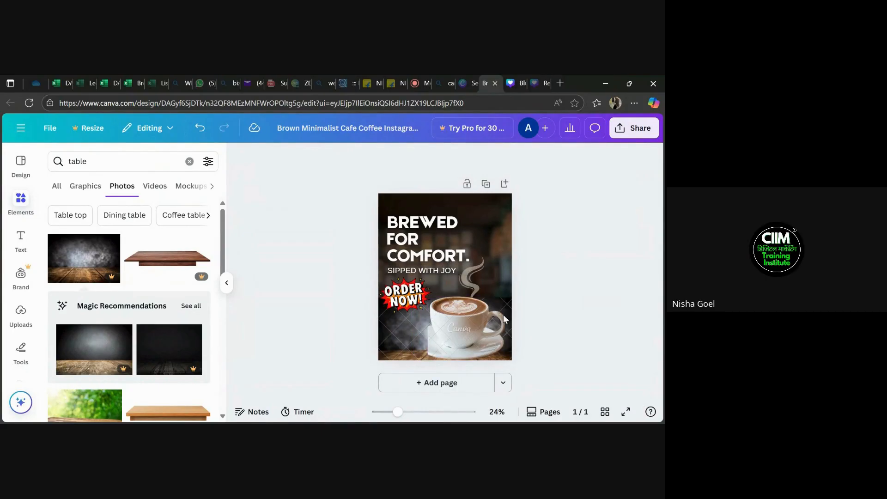
key(ctrl+z)
Step: Move the coffee cup into the post's lower-right corner and lower the "ORDER NOW!" sticker beside it
click(469, 334)
drag(470, 334, 475, 336)
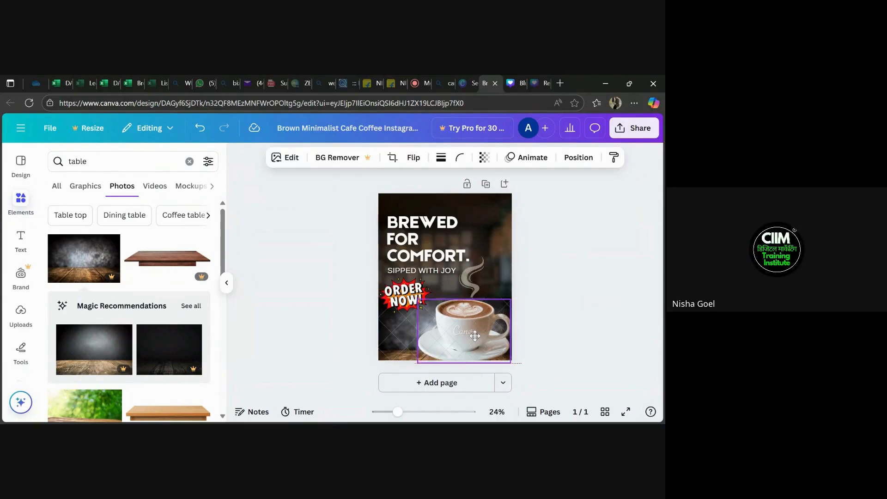
click(593, 328)
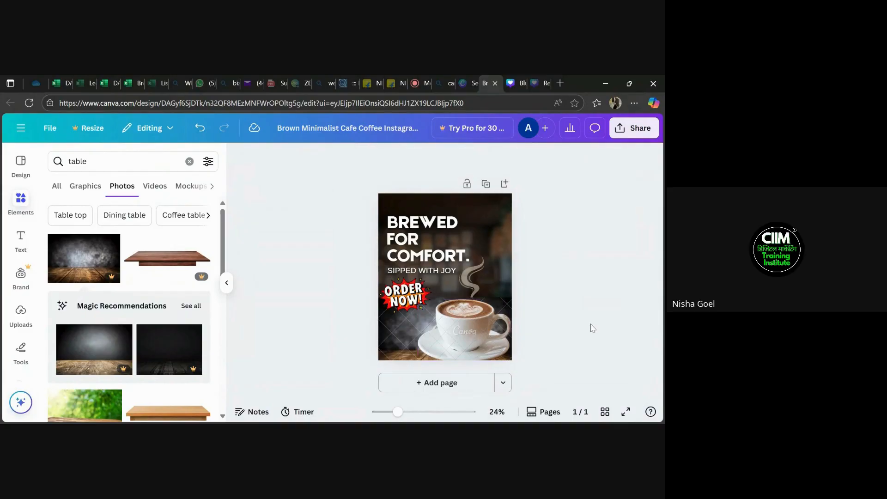
drag(410, 299, 410, 317)
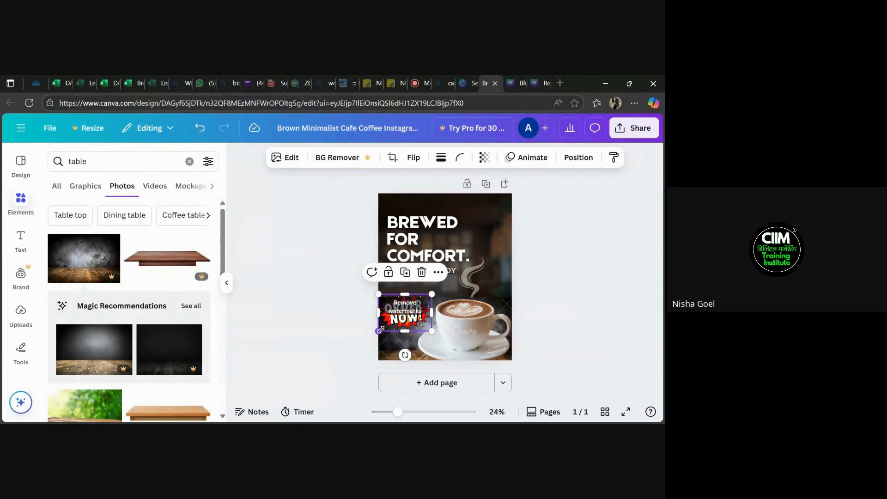
drag(381, 329, 384, 329)
Step: Browse the available chart types, the Magic Media image generator, the Canva apps and the saved projects
click(437, 276)
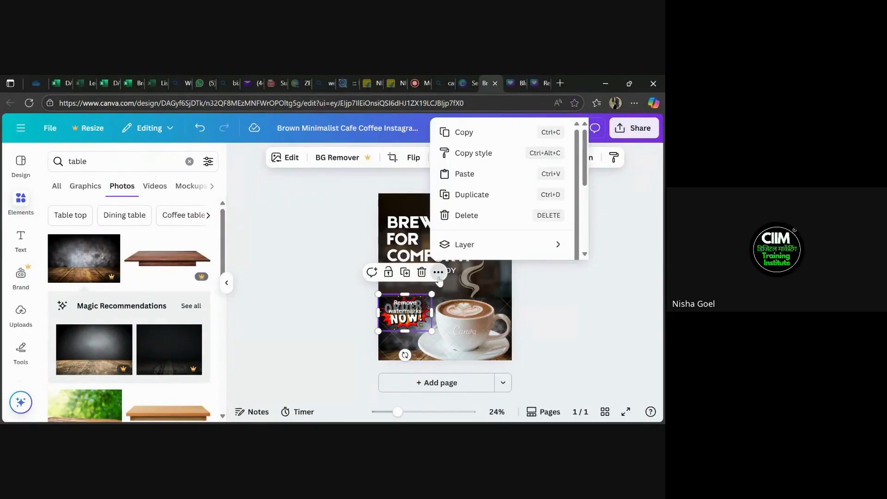
click(438, 273)
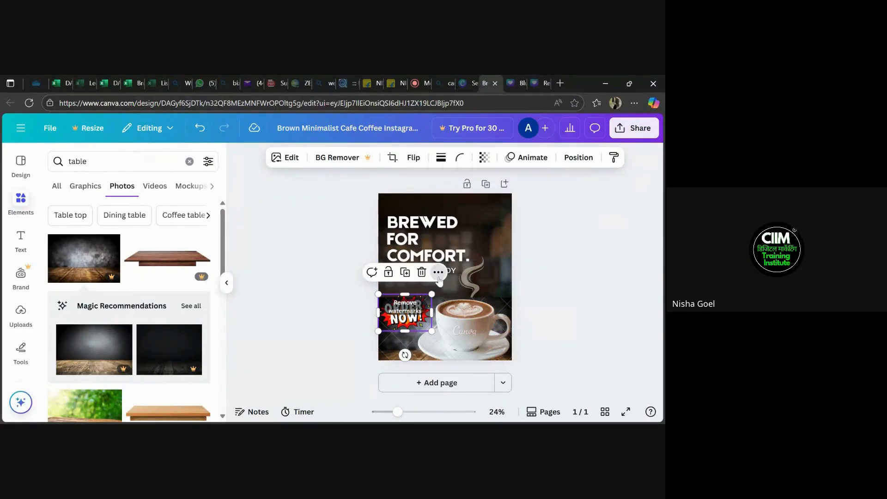
scroll(27, 342, down, 3)
click(23, 362)
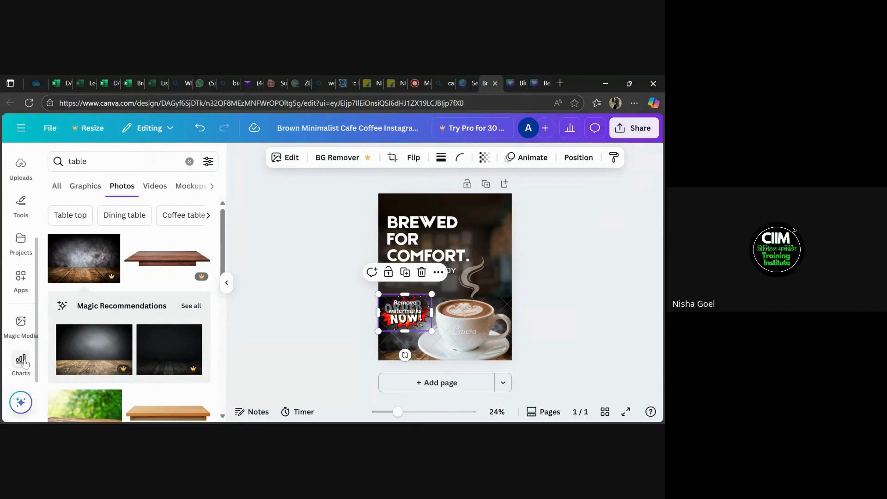
scroll(125, 342, down, 5)
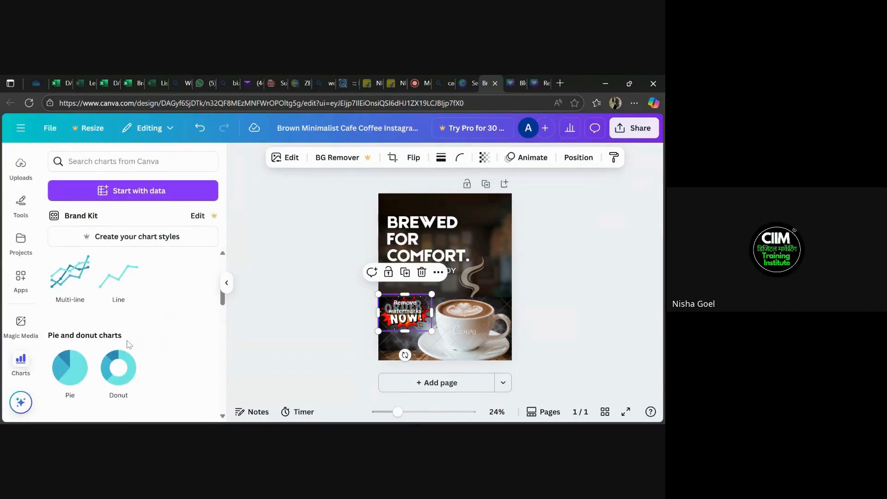
click(20, 323)
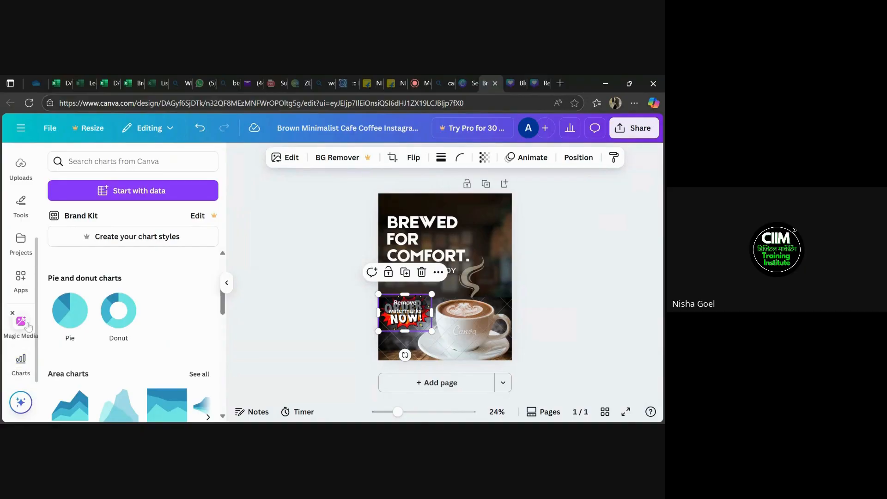
scroll(104, 337, down, 1)
scroll(104, 338, up, 1)
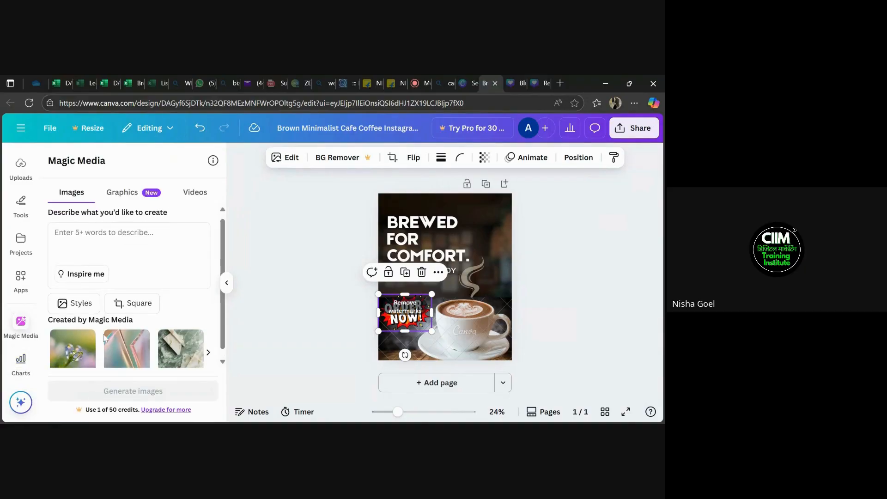
click(21, 277)
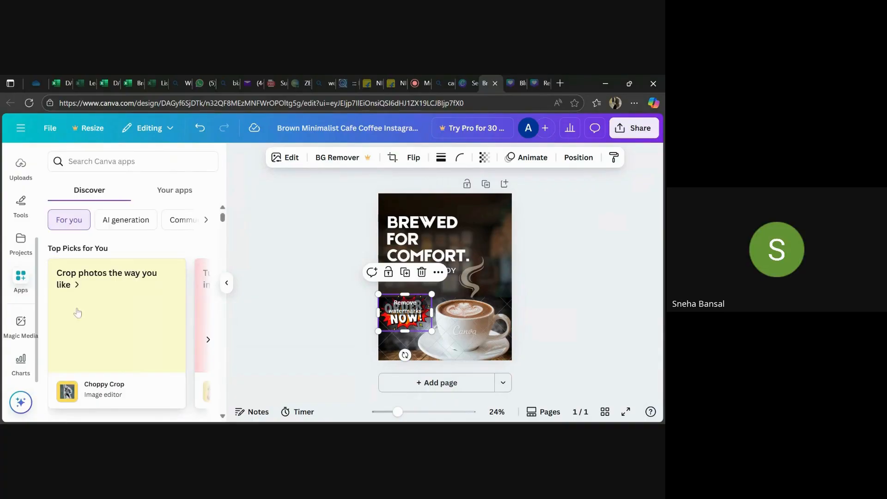
click(29, 255)
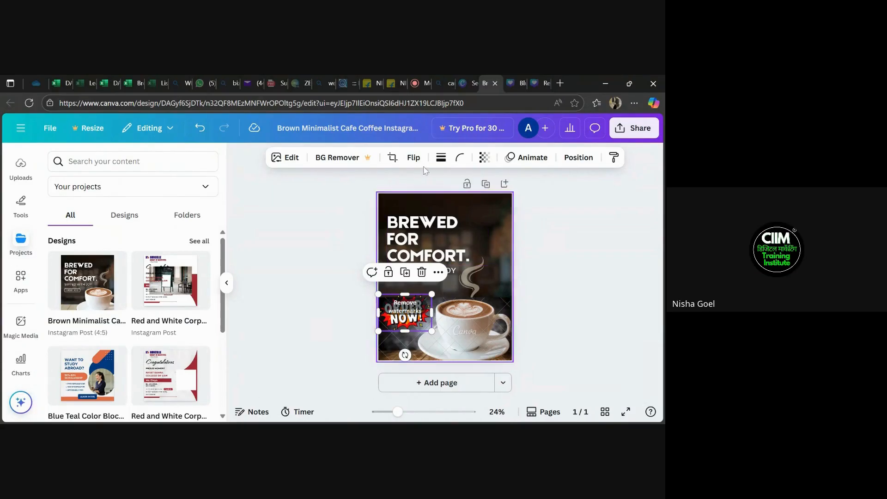
Step: Switch to the Google Meet call
click(423, 76)
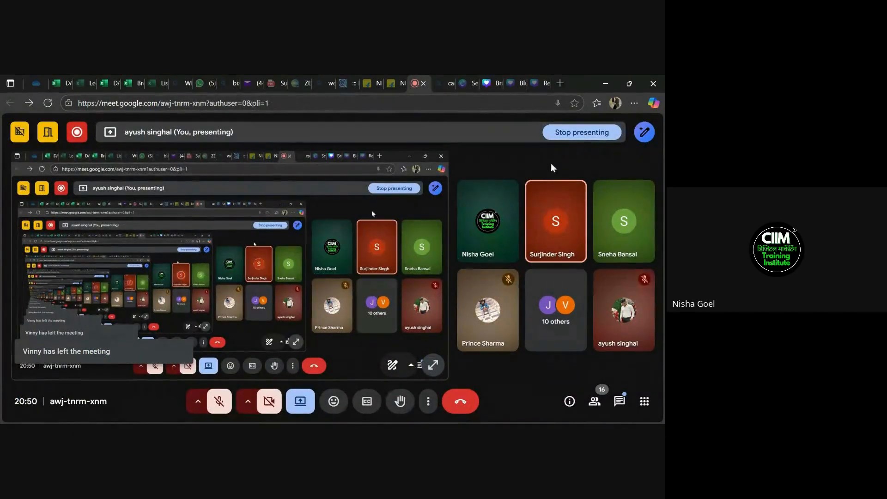
Step: Dismiss the choice of another screen to share and stop presenting in the Google Meet call
click(301, 402)
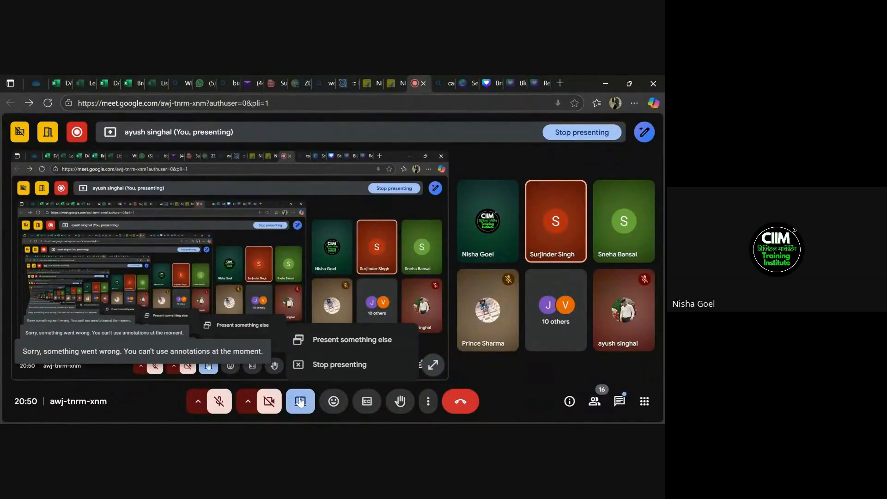
click(346, 348)
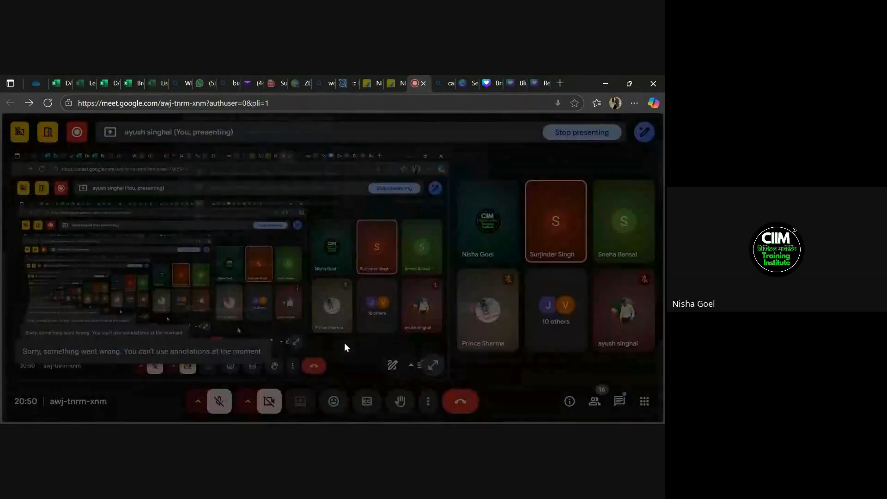
click(458, 339)
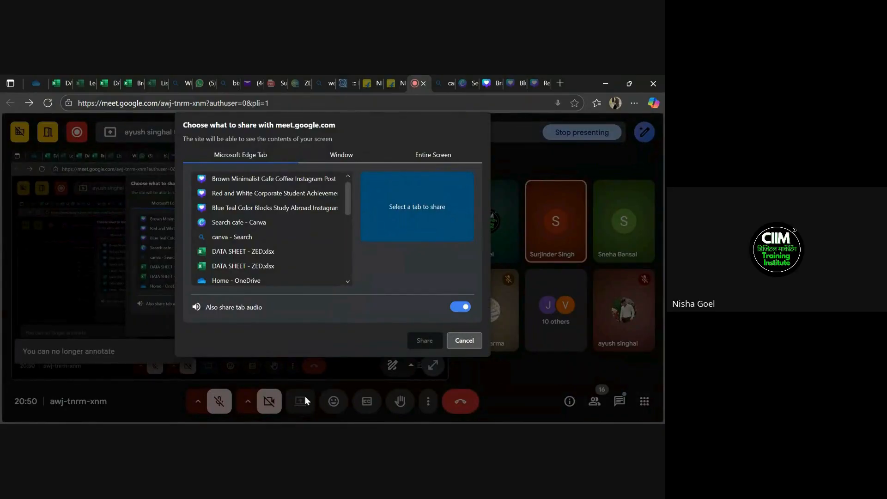
click(568, 134)
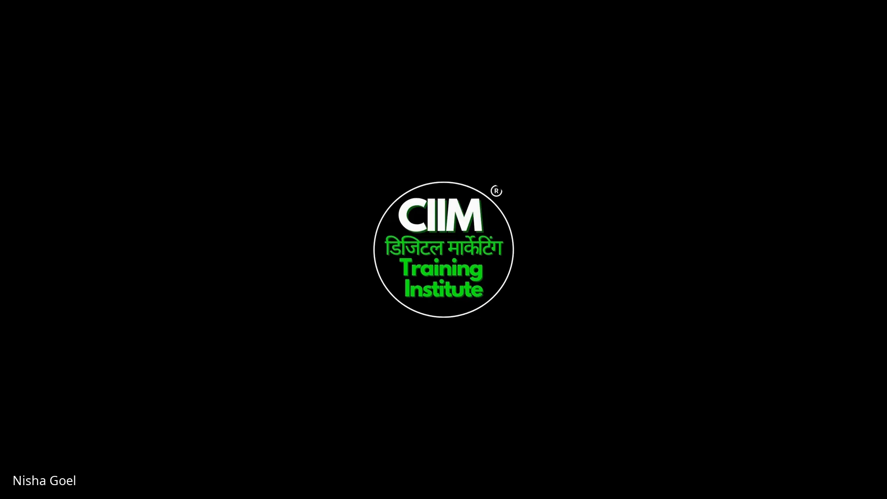
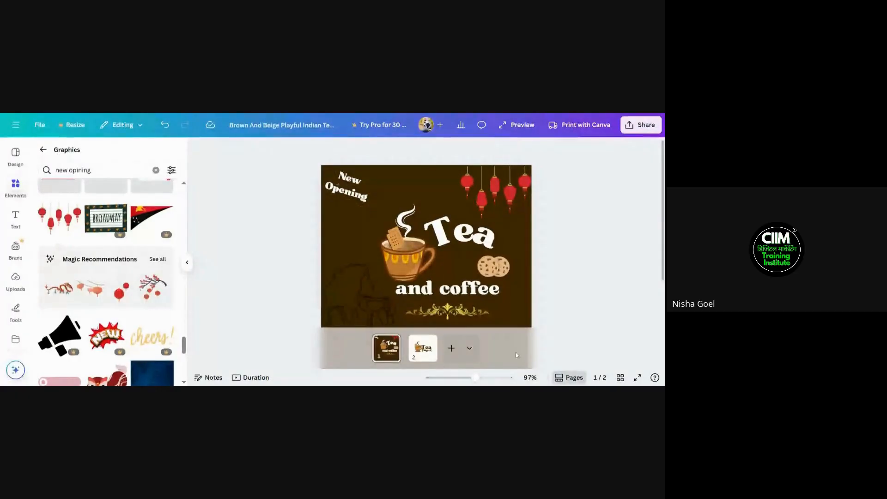
Step: Slightly enlarge the line drawing of the woman drinking coffee in the page's lower-left area
mouse_move(476, 378)
mouse_down()
mouse_move(462, 378)
mouse_move(471, 379)
mouse_up()
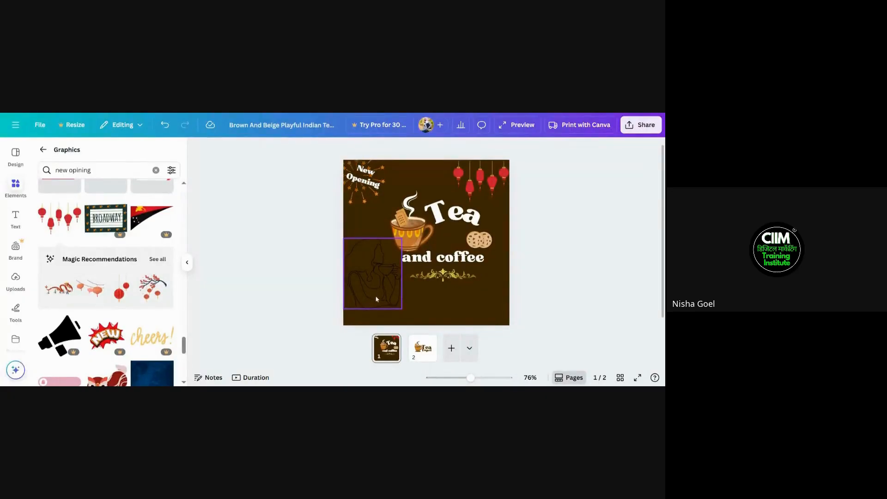
click(384, 309)
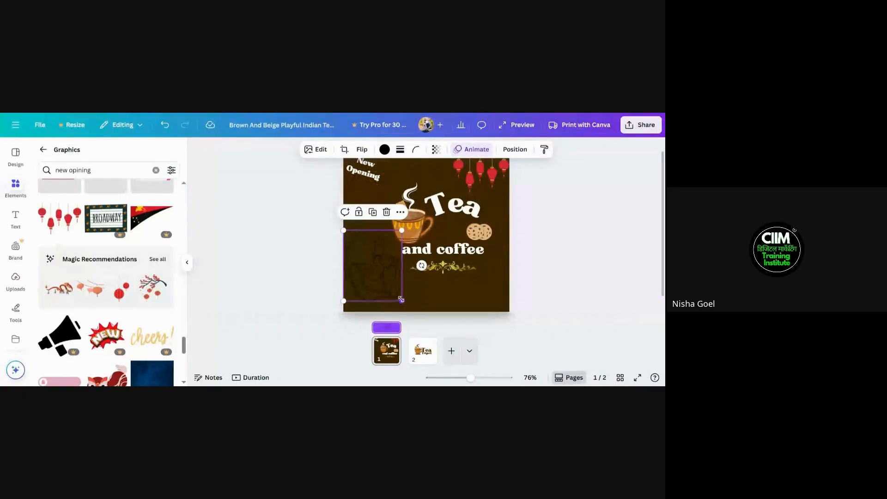
drag(401, 304, 403, 313)
click(268, 260)
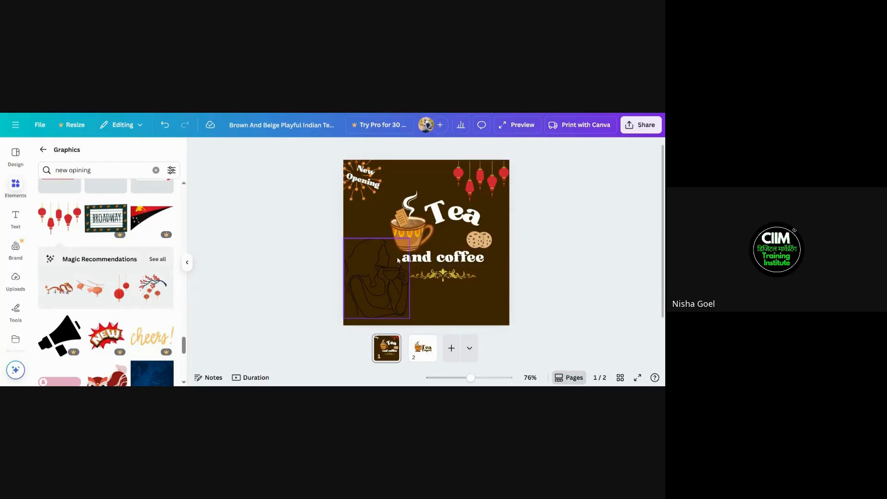
Step: Shrink the "and coffee" text to font size 31.2 so it clears the woman drawing
click(429, 255)
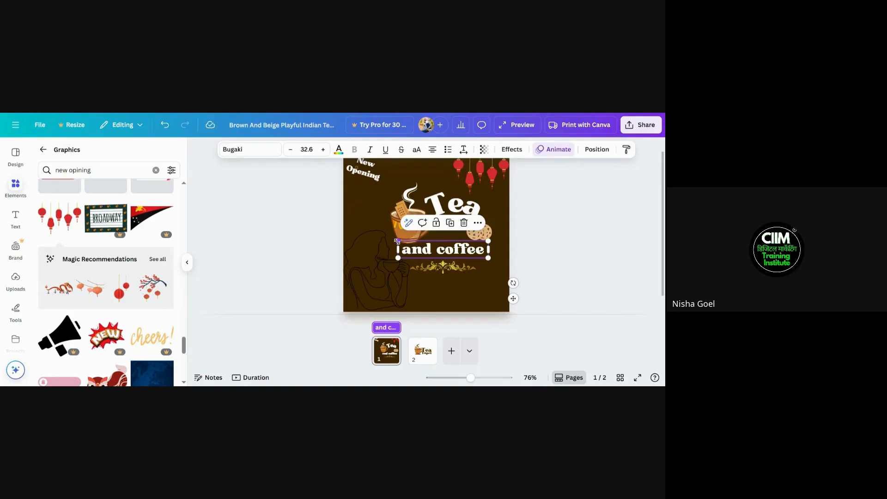
drag(398, 241, 401, 242)
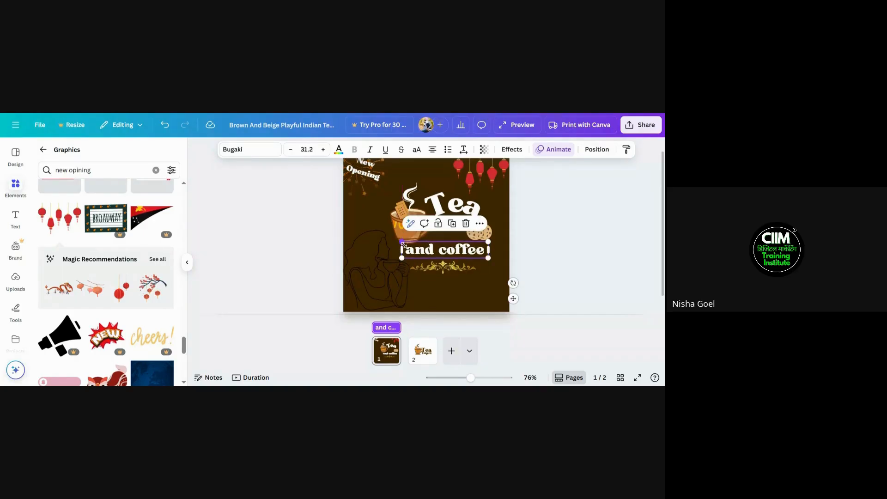
click(550, 264)
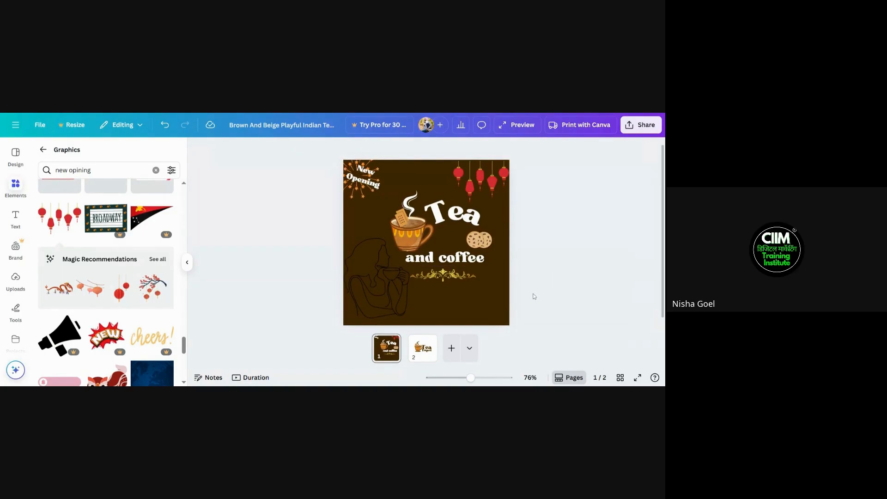
Step: Browse the graphics results for "new opining"
click(433, 310)
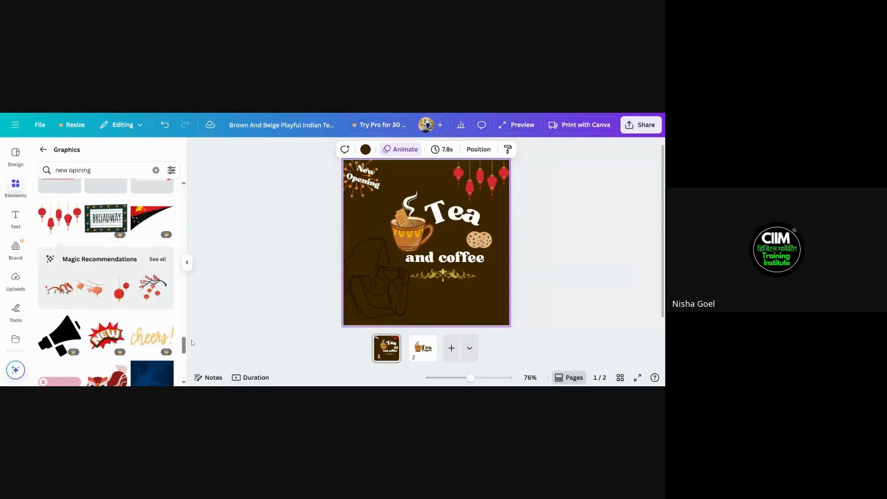
mouse_move(185, 348)
mouse_down()
mouse_move(186, 331)
mouse_move(183, 375)
mouse_move(186, 365)
mouse_up()
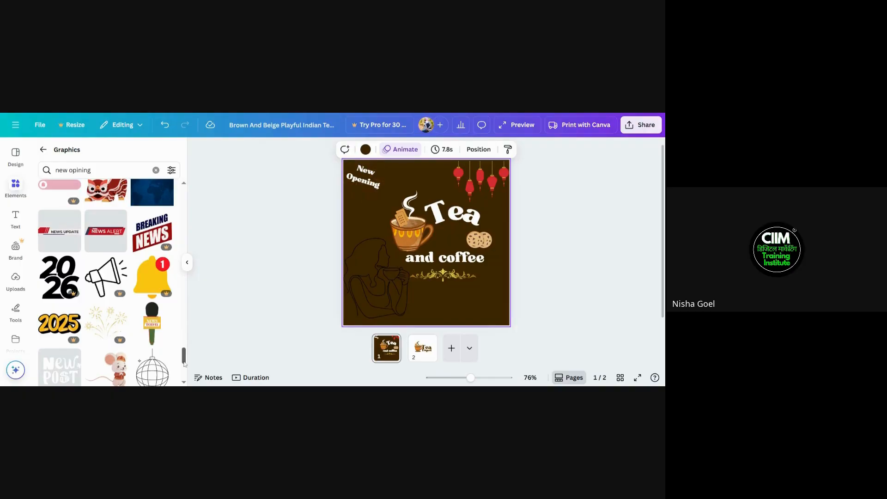
scroll(183, 357, down, 1)
scroll(183, 358, down, 10)
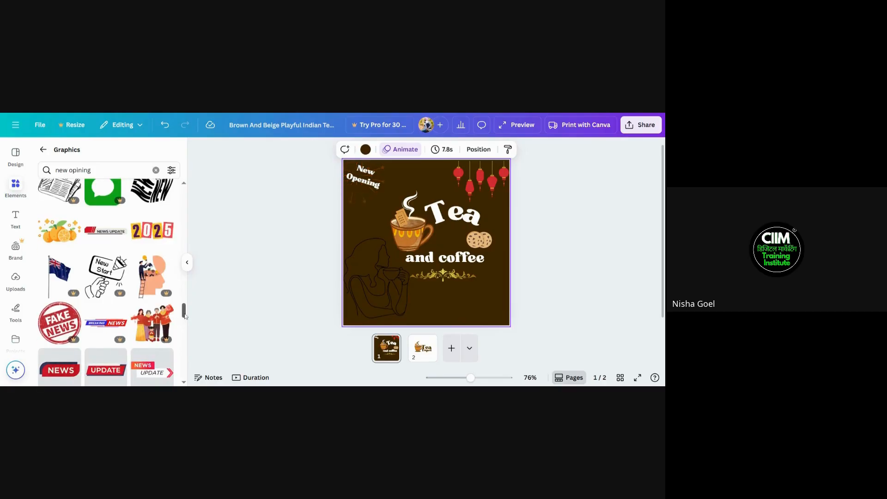
drag(185, 311, 185, 290)
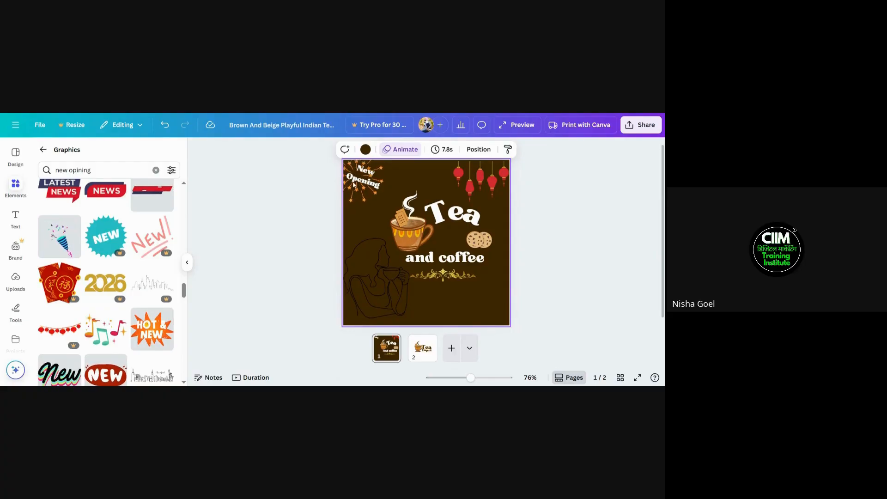
Step: Recolour the line drawing of the woman drinking coffee white (#ffffff)
click(360, 270)
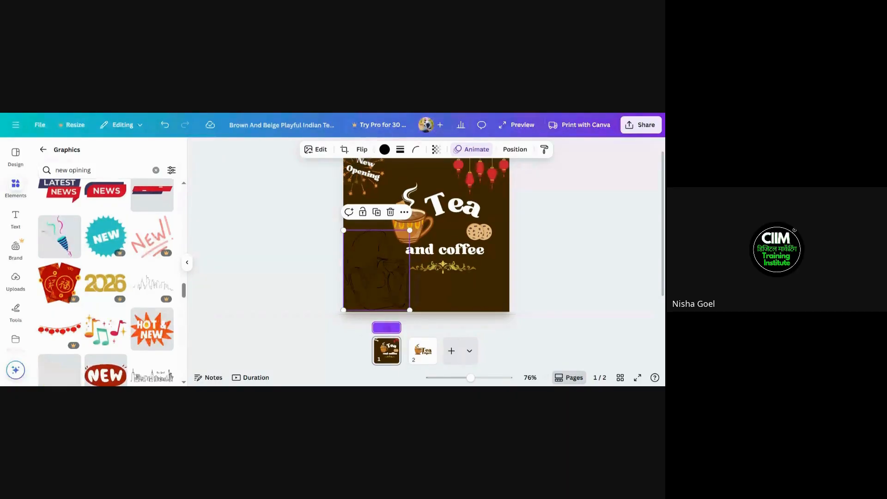
click(385, 149)
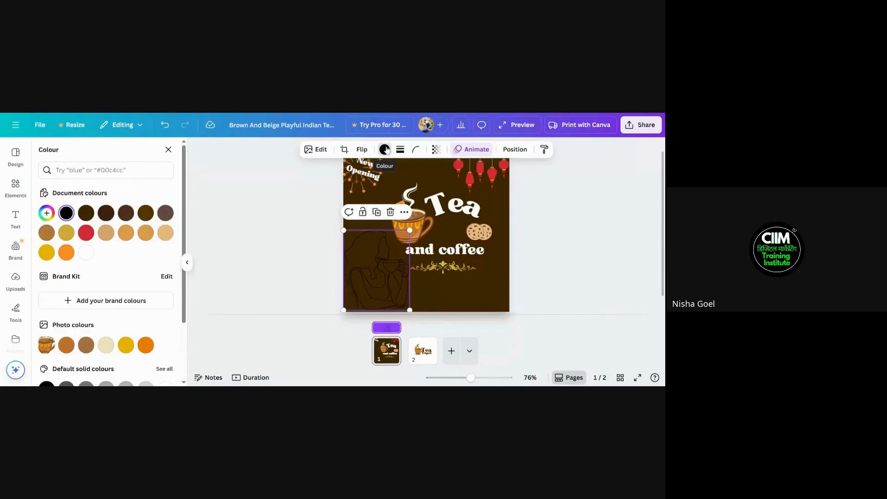
click(385, 152)
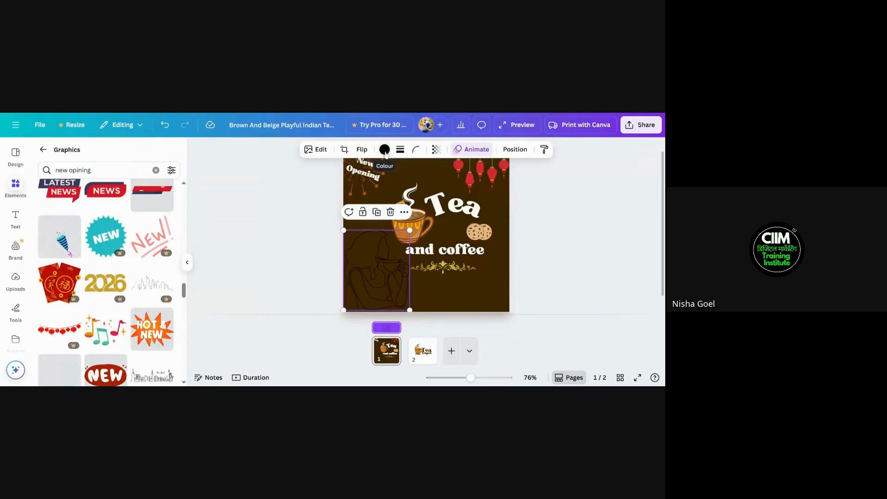
click(385, 150)
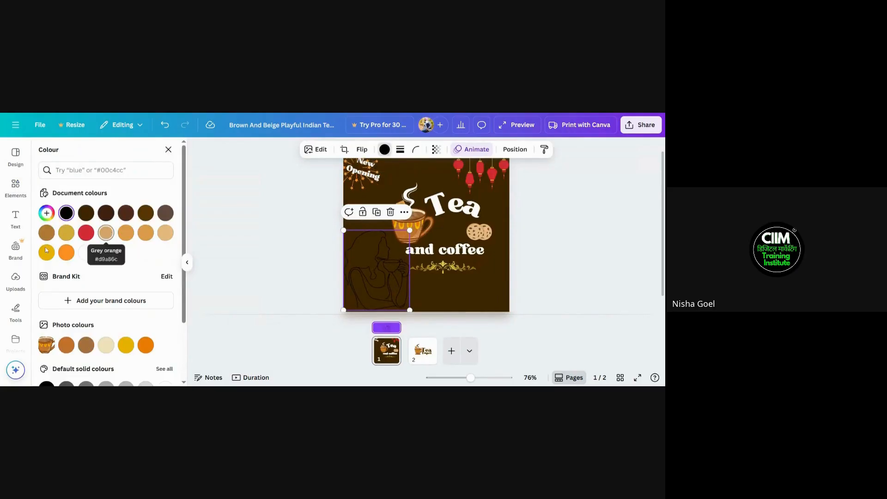
click(86, 253)
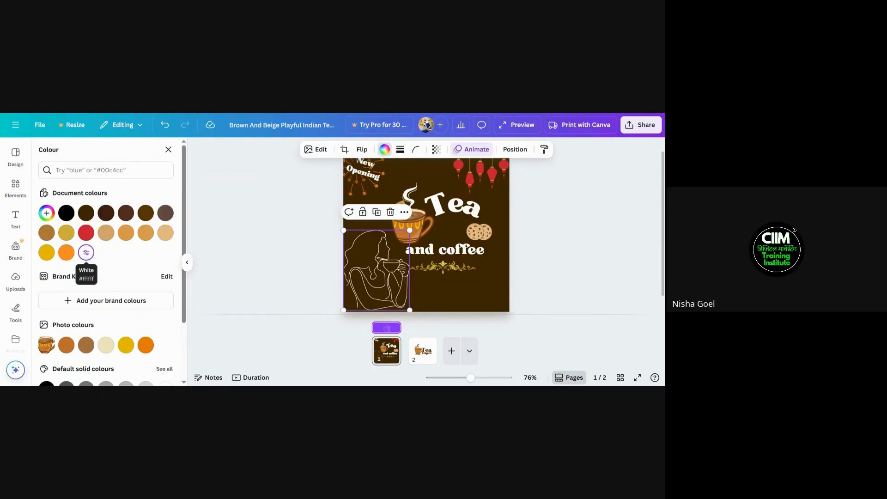
click(265, 234)
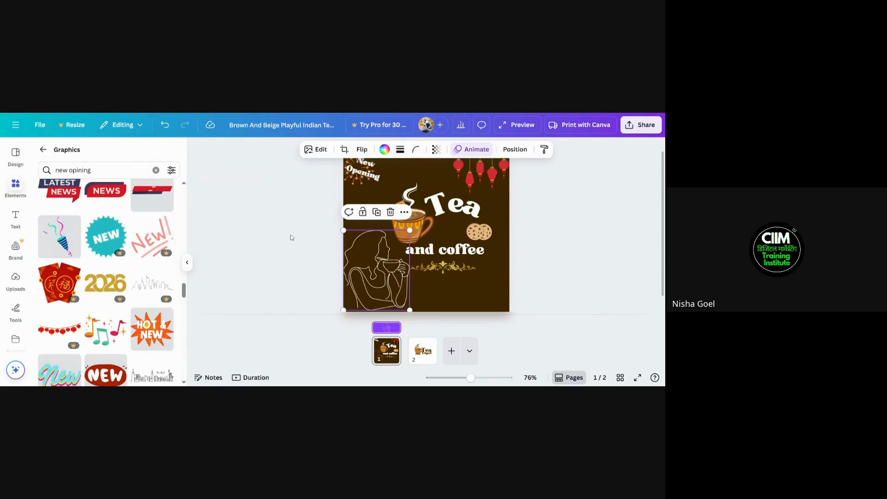
click(551, 275)
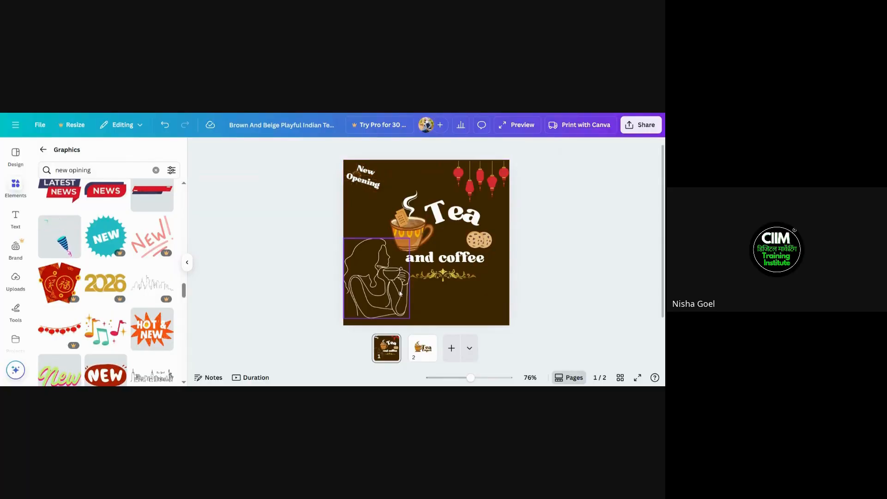
Step: Move the woman drawing down into the page's lower-left corner and delete the page's brown background
click(388, 300)
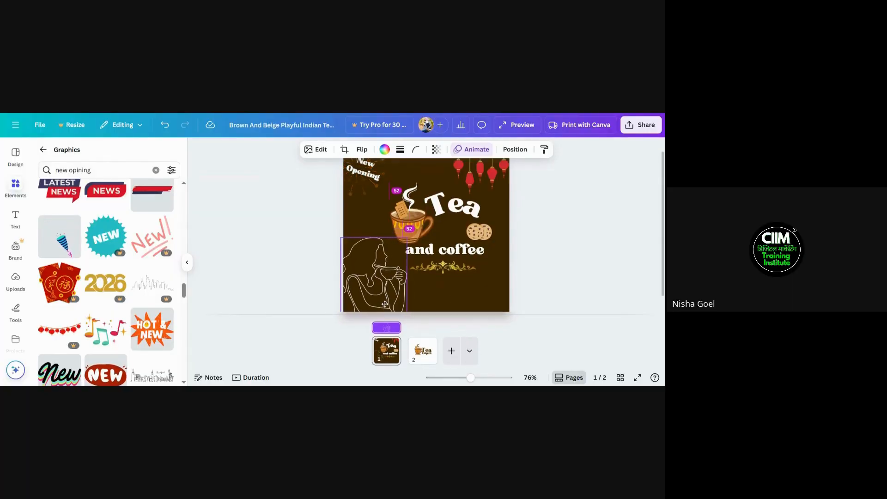
click(544, 267)
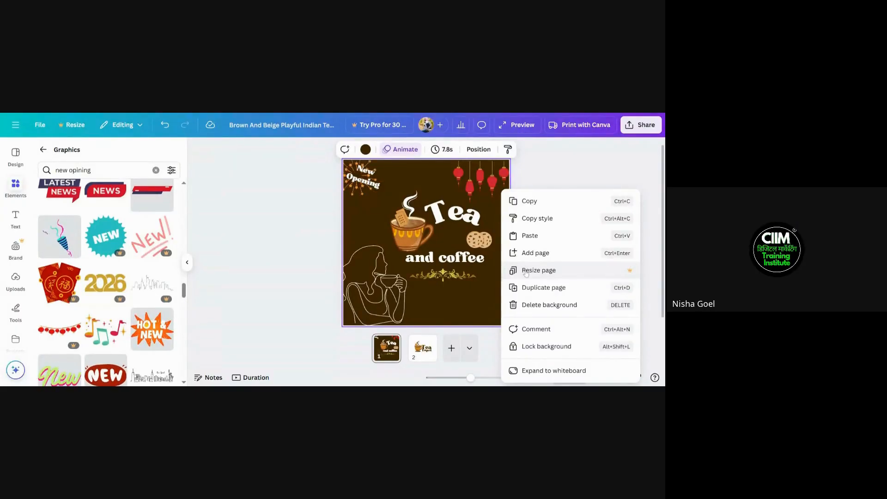
click(549, 306)
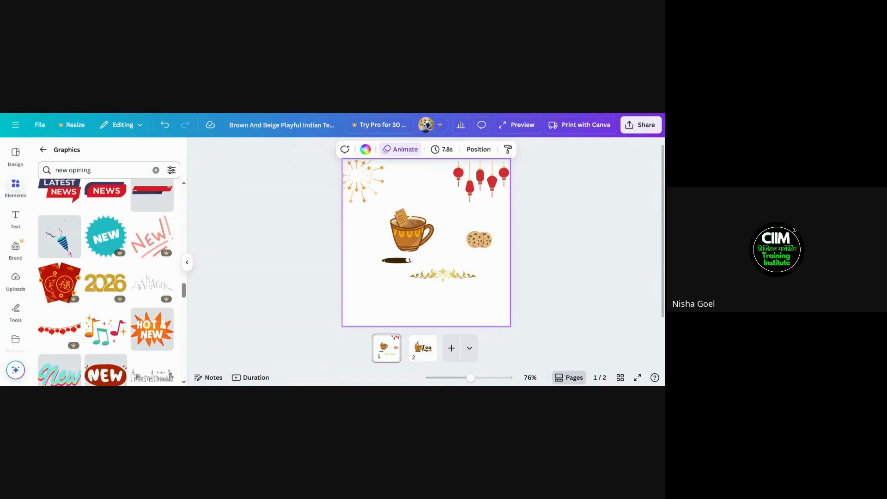
Step: Search the graphics for "cafe background" in place of the previous search term
click(14, 182)
key(BackSpace)
key(BackSpace)
key(BackSpace)
key(BackSpace)
key(BackSpace)
key(BackSpace)
key(BackSpace)
key(BackSpace)
key(BackSpace)
key(BackSpace)
key(BackSpace)
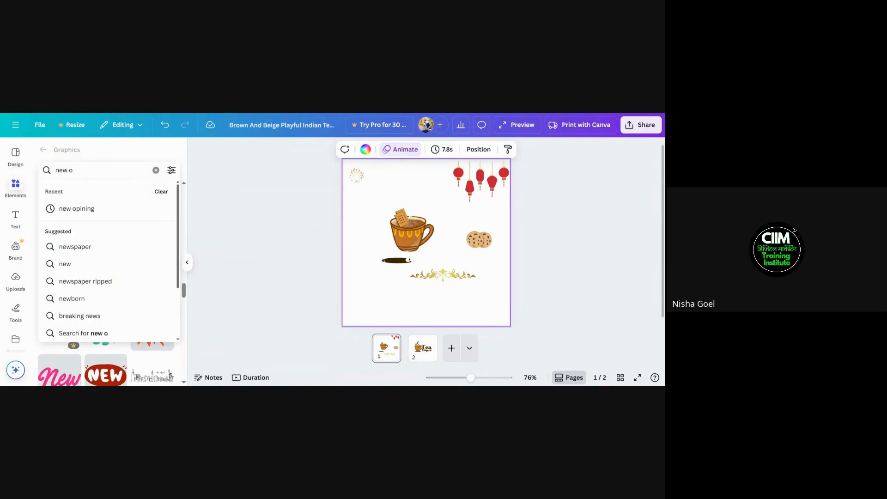
text(caFE)
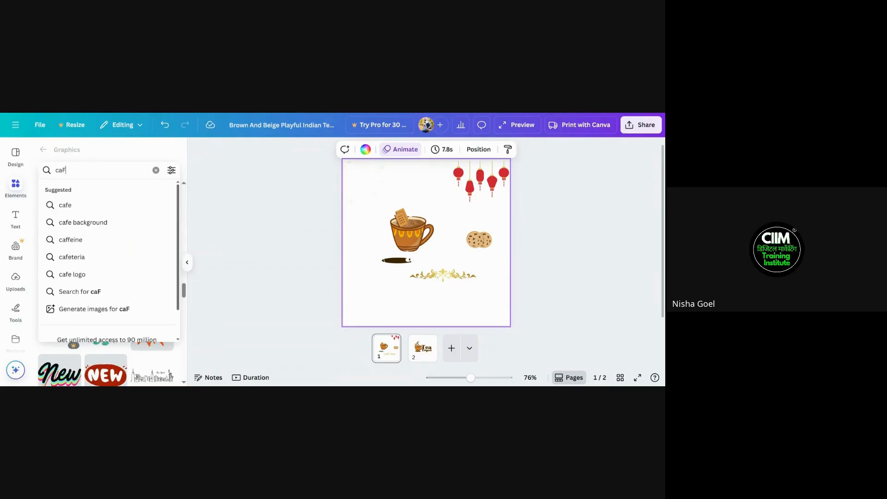
key(BackSpace)
key(BackSpace)
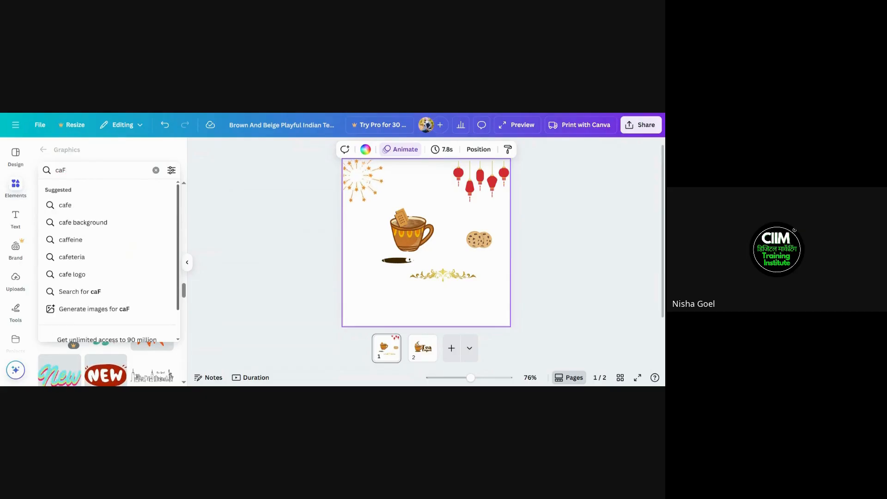
text(FE)
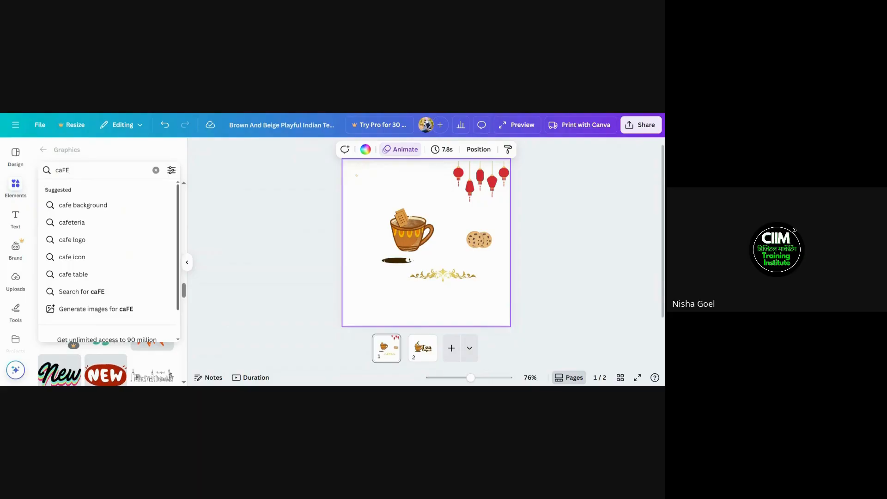
click(102, 205)
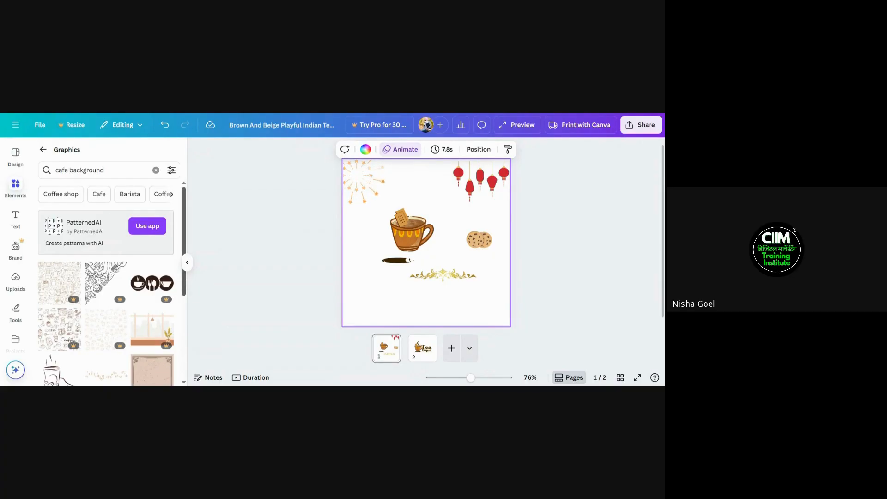
Step: Leave the graphics-only results and search all element types for "cafe background"
click(43, 150)
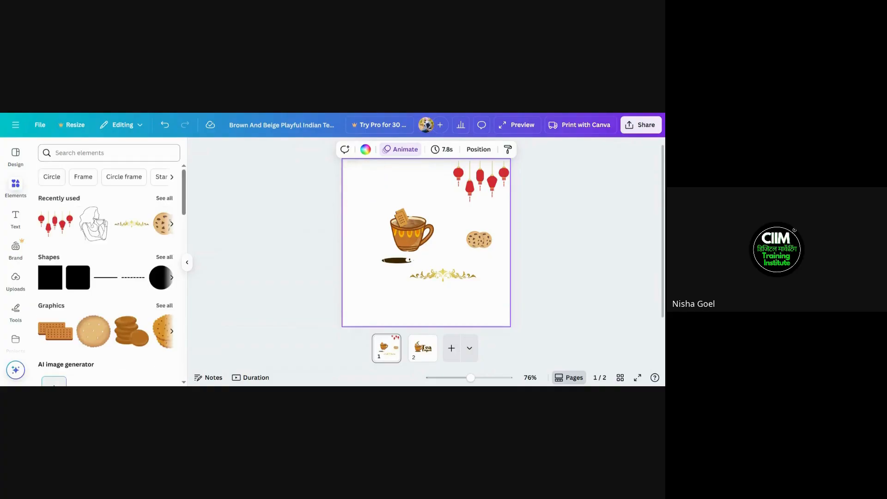
click(93, 152)
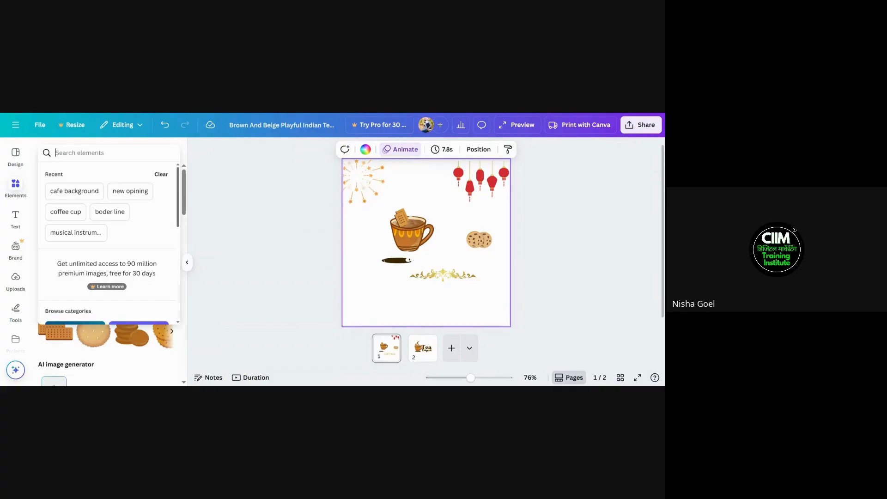
text(c)
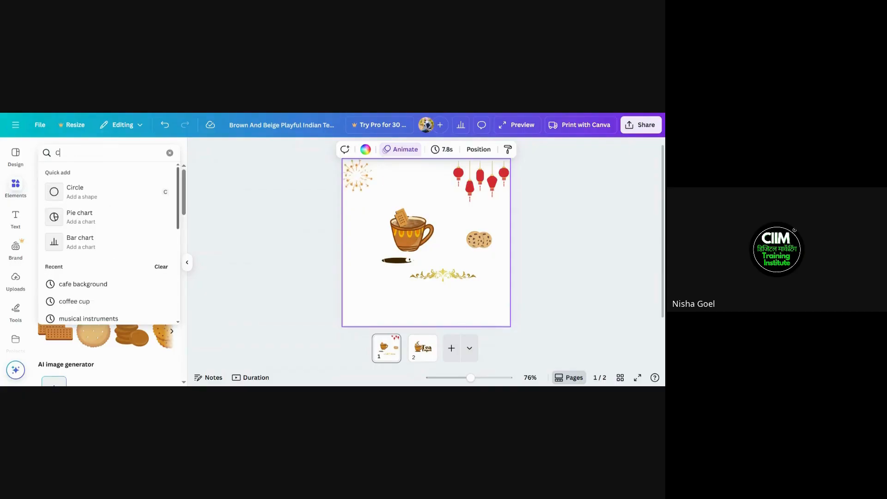
text(afe)
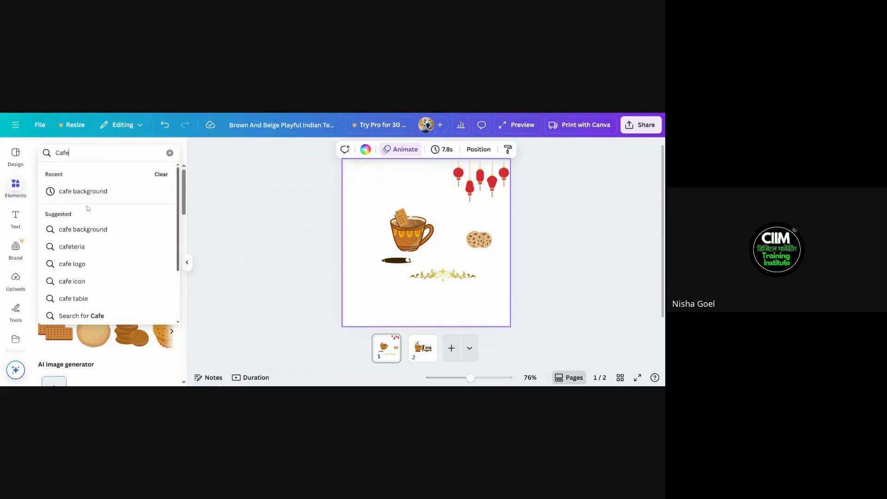
click(89, 193)
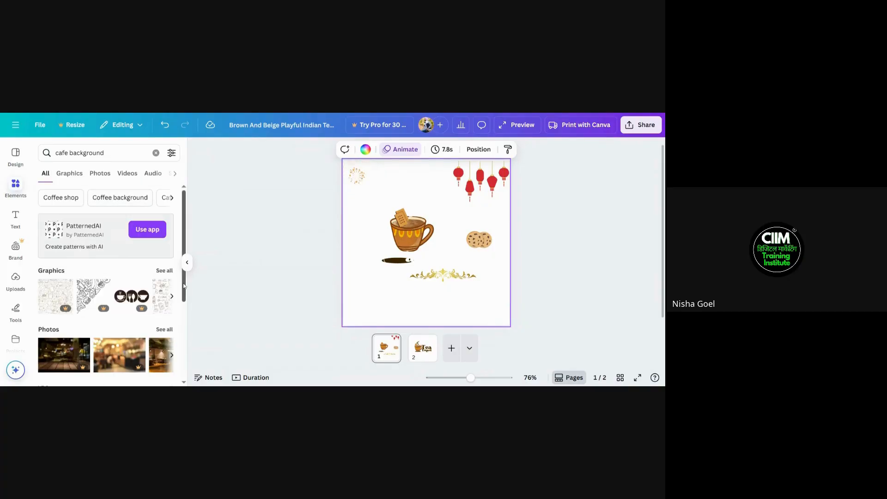
Step: Limit the "cafe background" search results to photos and browse them for a background picture
click(101, 173)
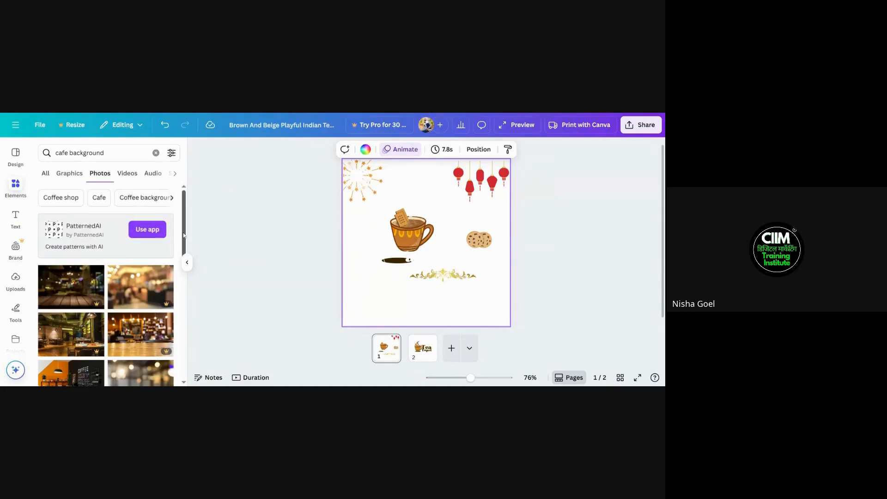
drag(184, 237, 184, 293)
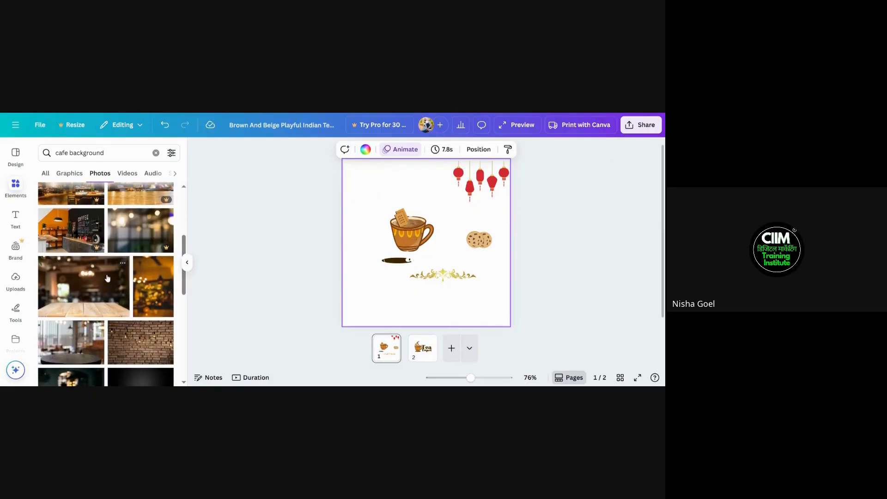
drag(183, 245, 191, 218)
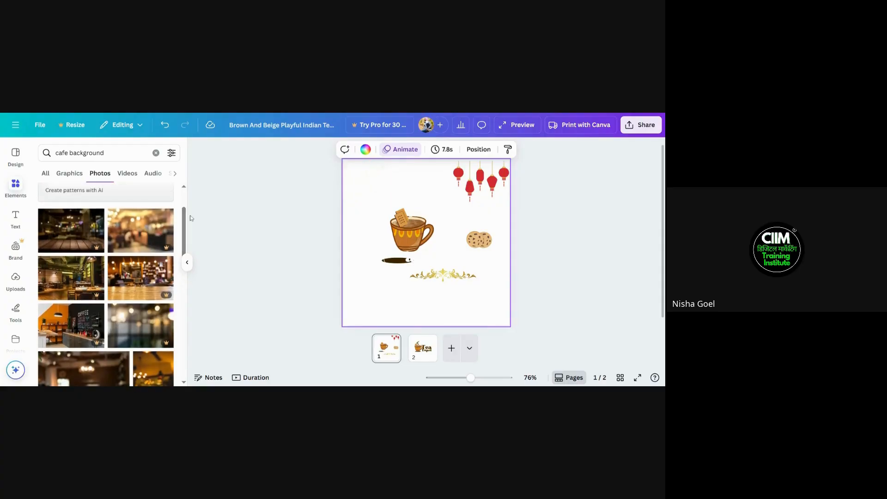
Step: Add the photo of the warmly lit café bar with a light wooden counter and set it as the page background
click(147, 277)
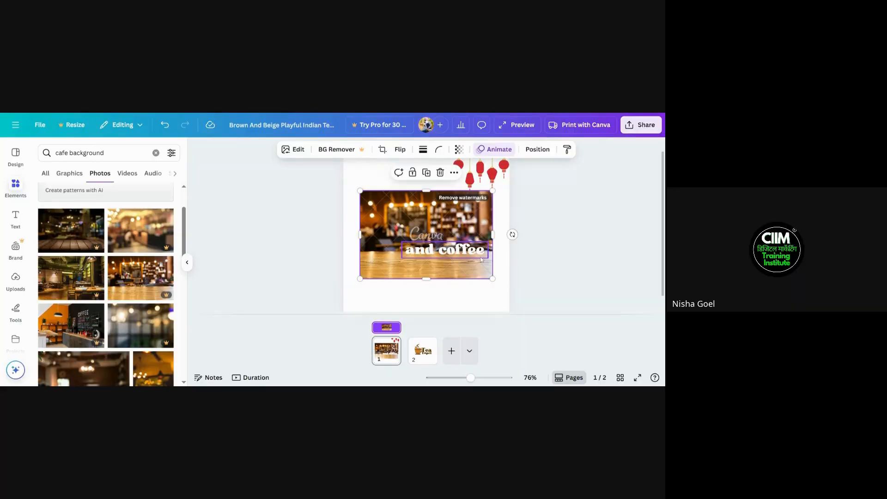
right_click(470, 267)
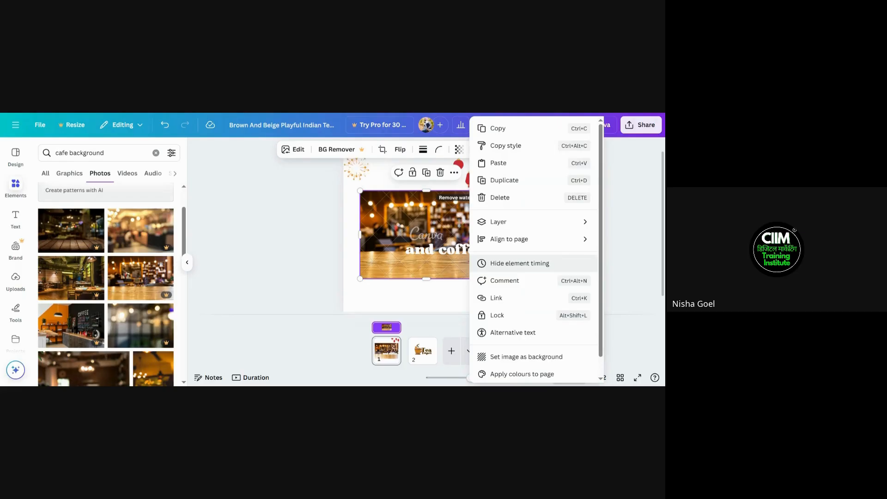
click(529, 356)
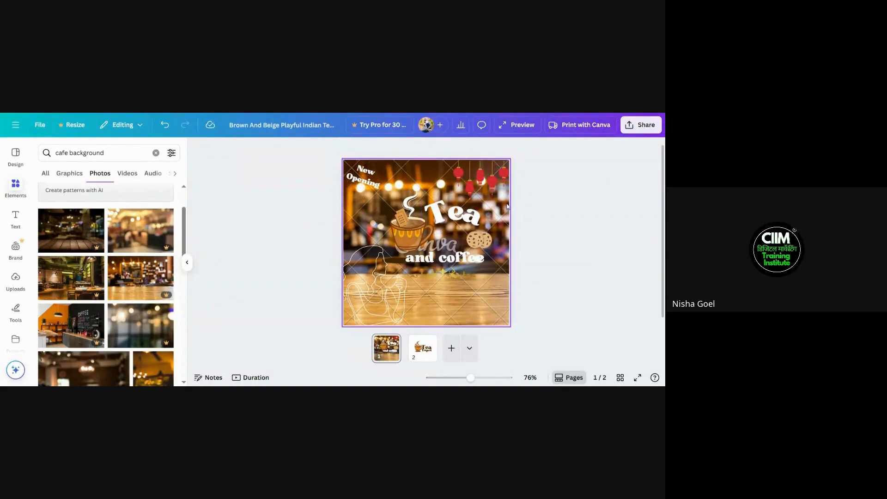
Step: Fade the café bar background photo to roughly two-thirds opacity using its transparency setting
click(490, 194)
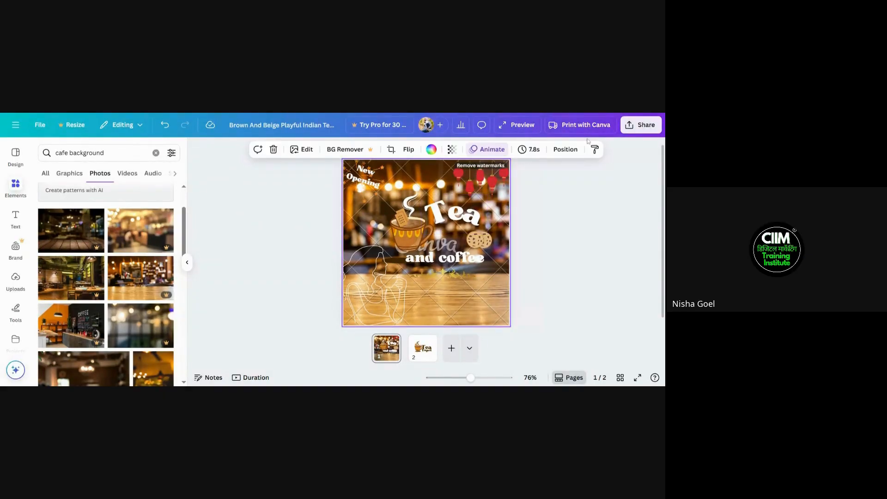
click(450, 149)
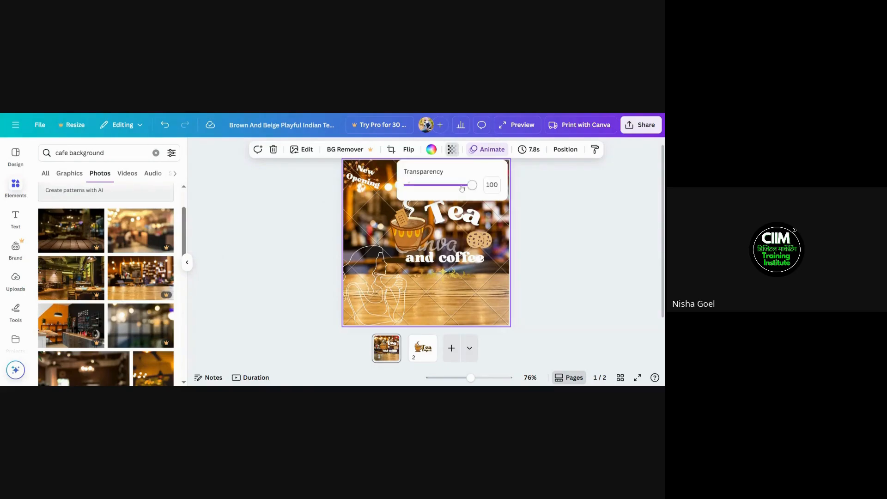
drag(459, 187, 427, 188)
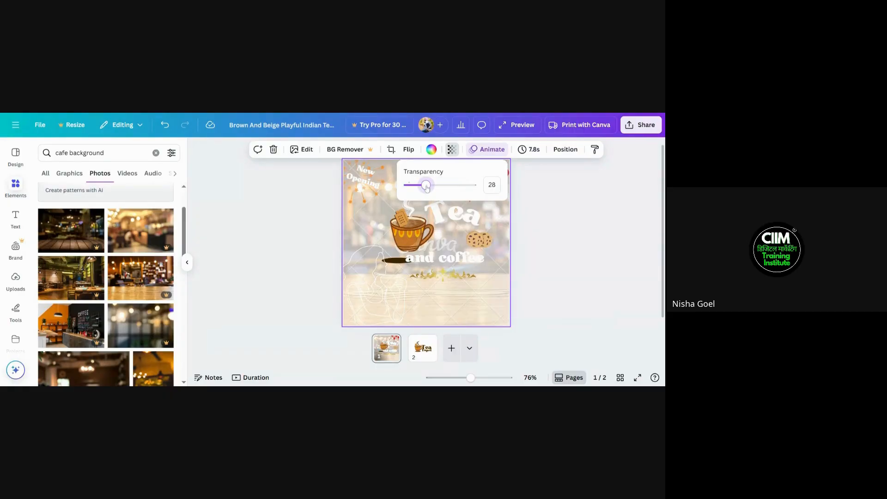
click(441, 188)
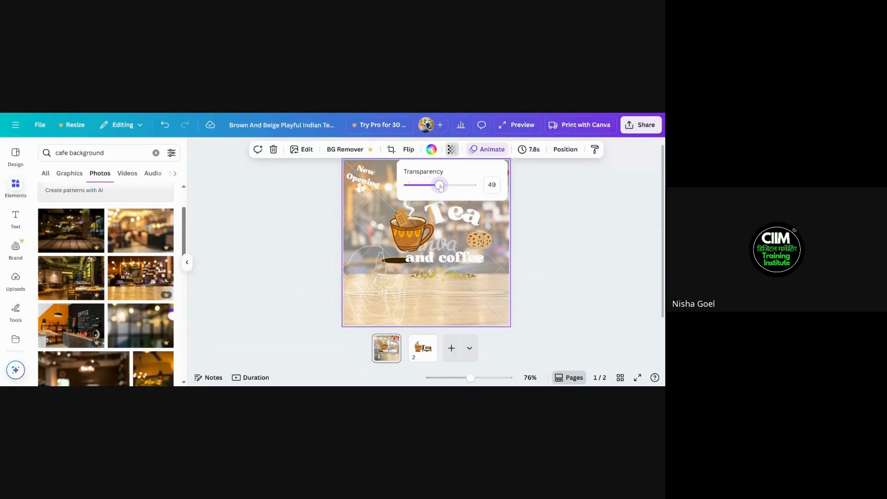
drag(448, 188, 451, 187)
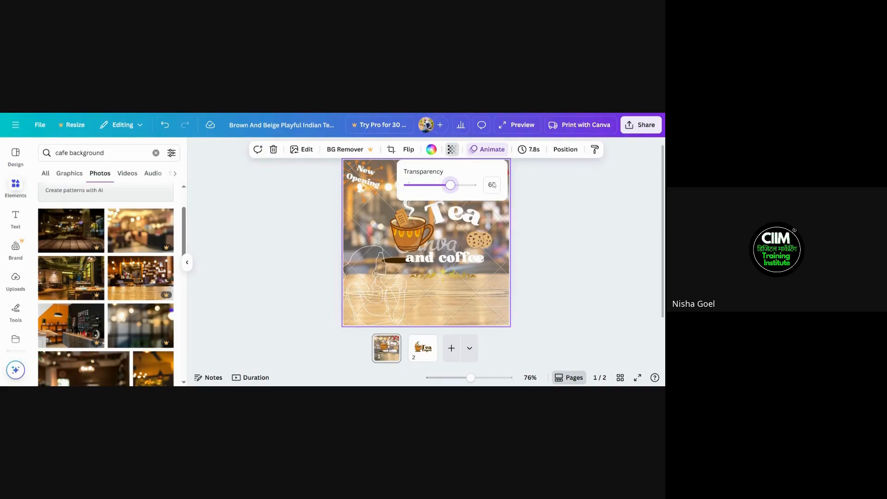
click(572, 200)
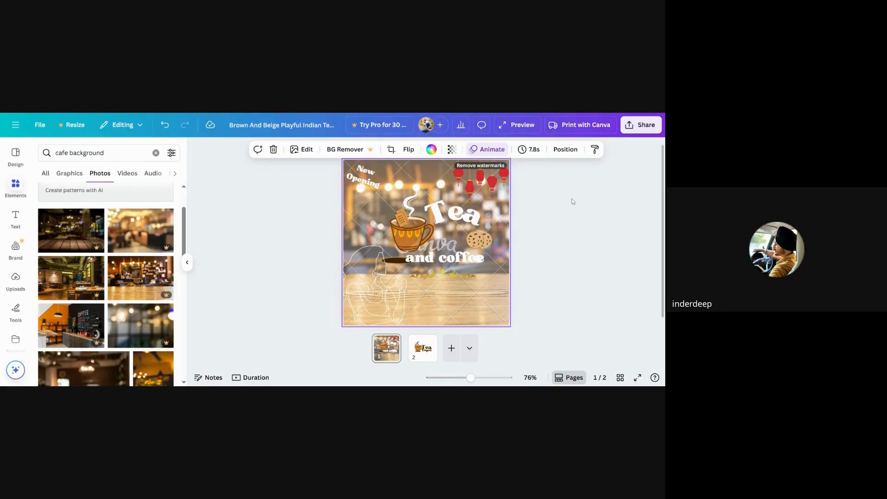
Step: Replace the page background with the dark café photo with a wooden table, and move the gold ornament to the page's bottom edge
click(45, 221)
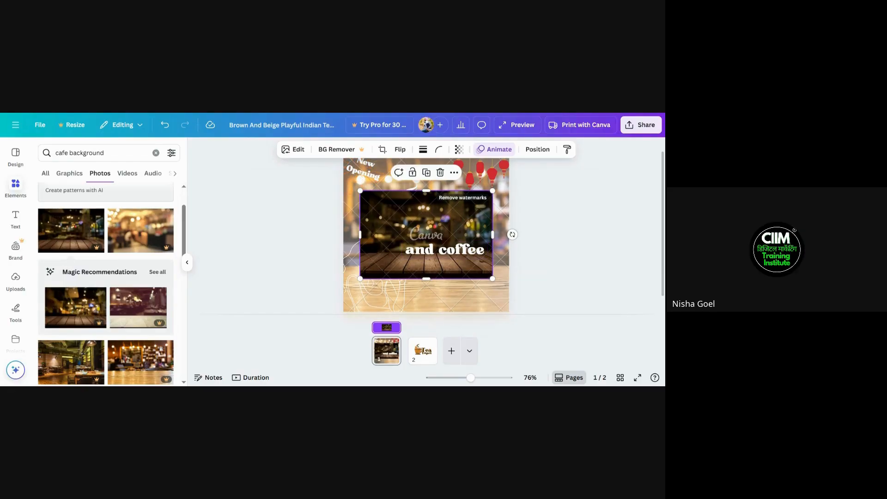
right_click(455, 222)
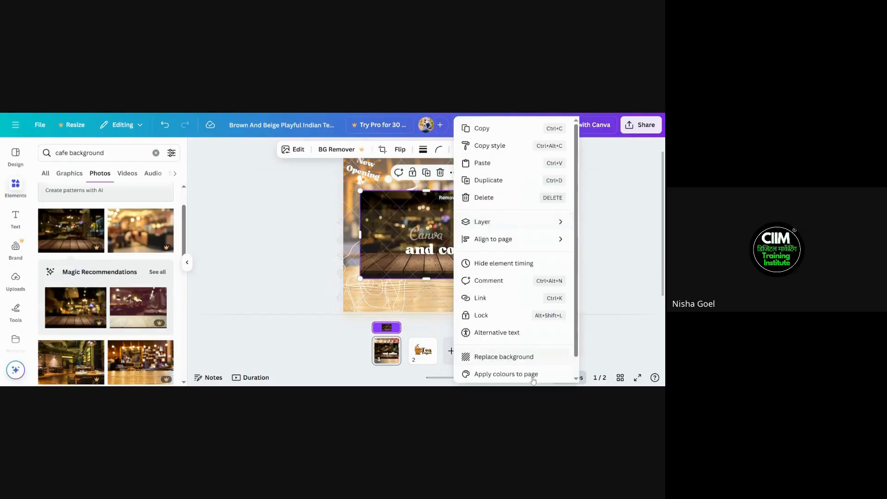
click(506, 358)
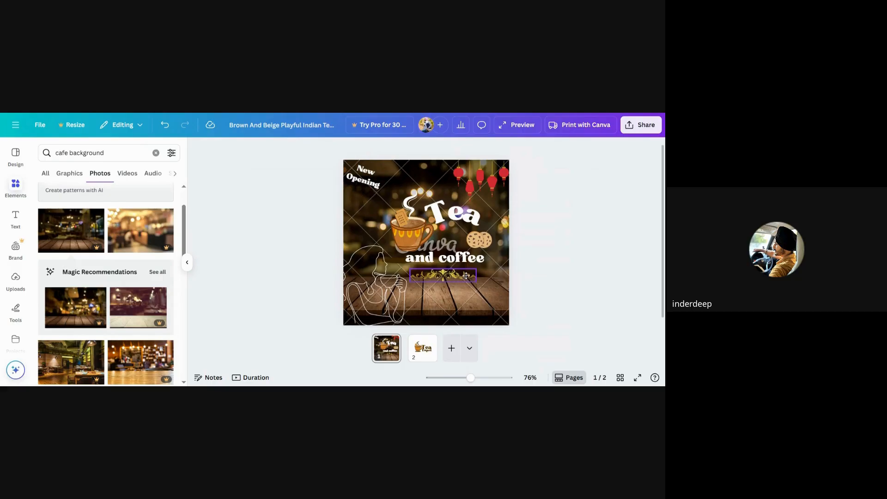
drag(466, 276, 485, 308)
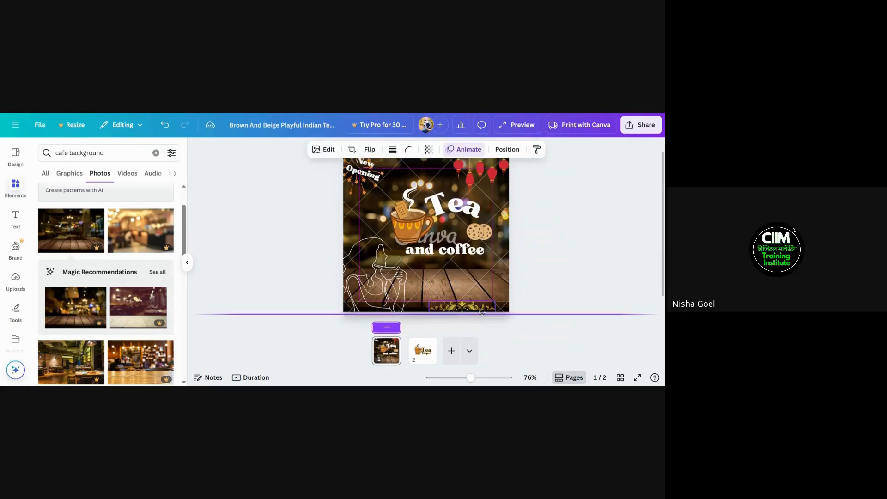
click(590, 259)
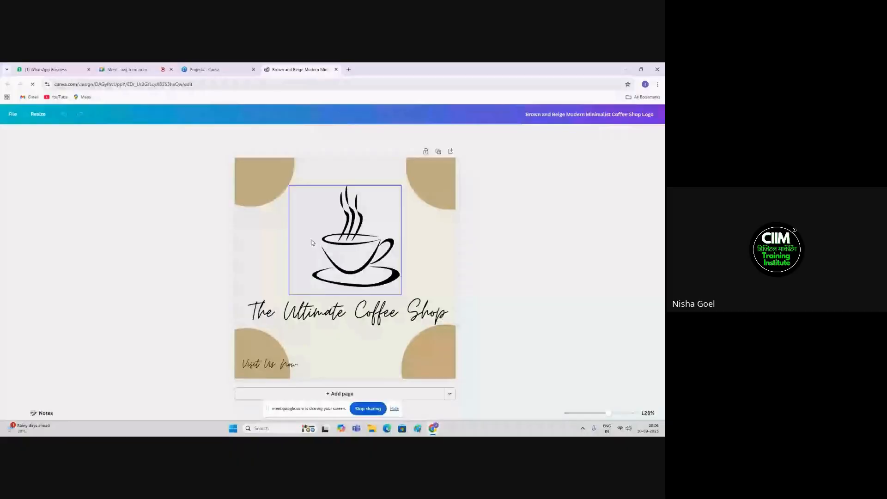
click(120, 70)
click(318, 67)
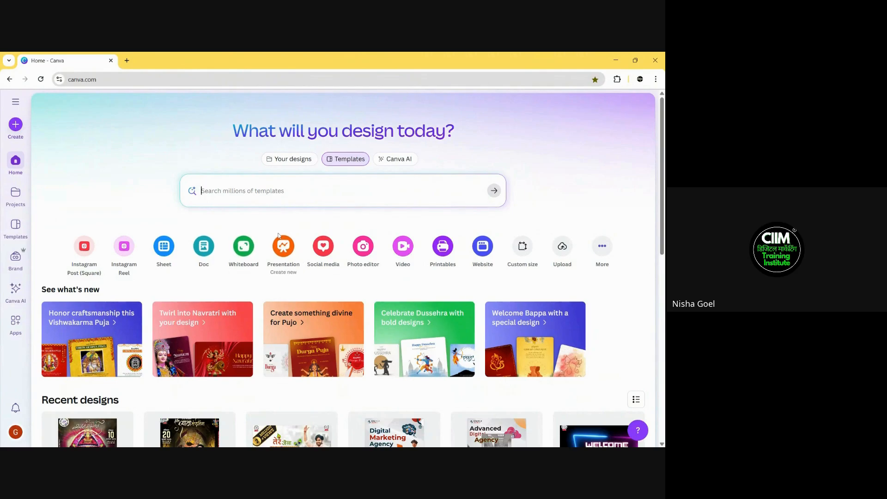
Step: Browse the popular social media formats and create a blank Instagram Story design, closing the format chooser and opening the new page
click(327, 273)
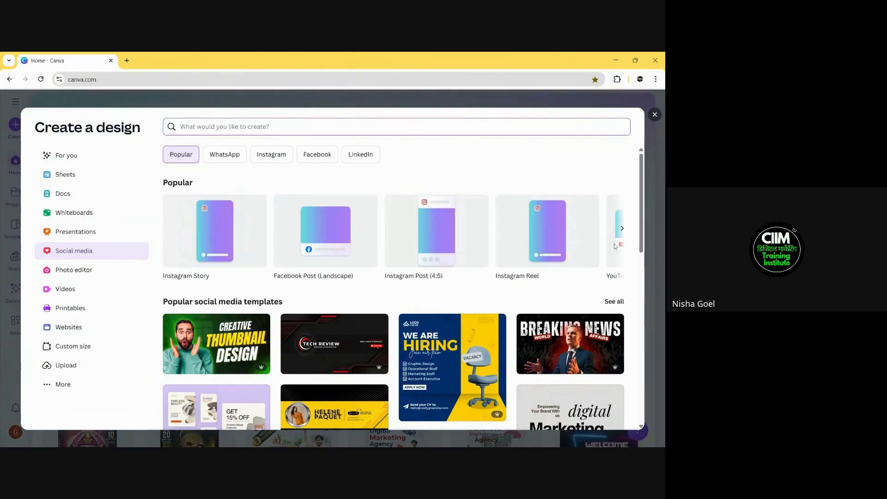
click(622, 229)
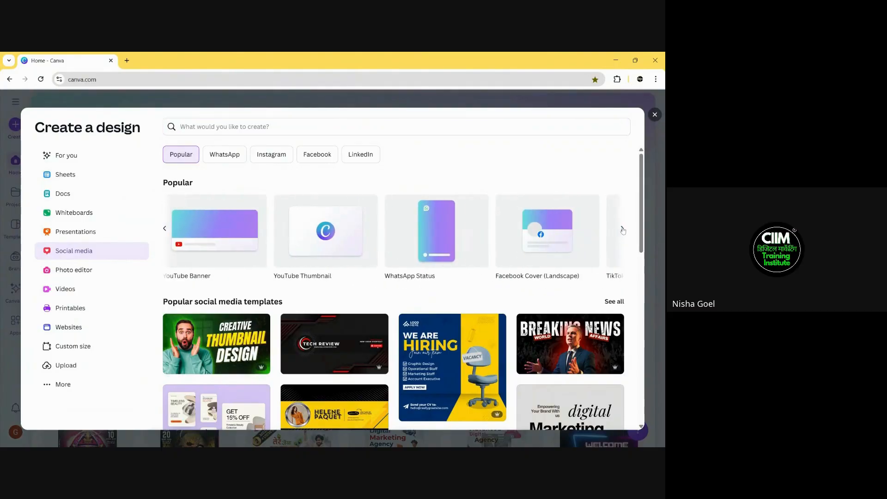
click(622, 229)
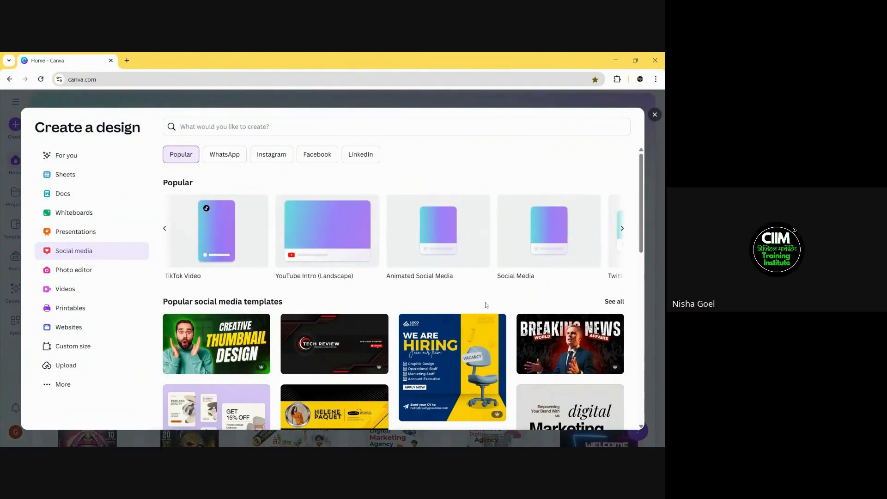
click(164, 229)
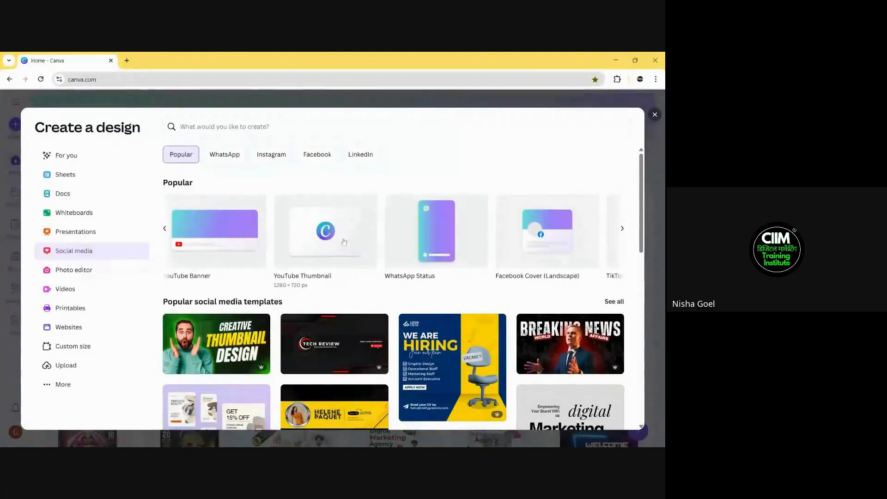
click(164, 234)
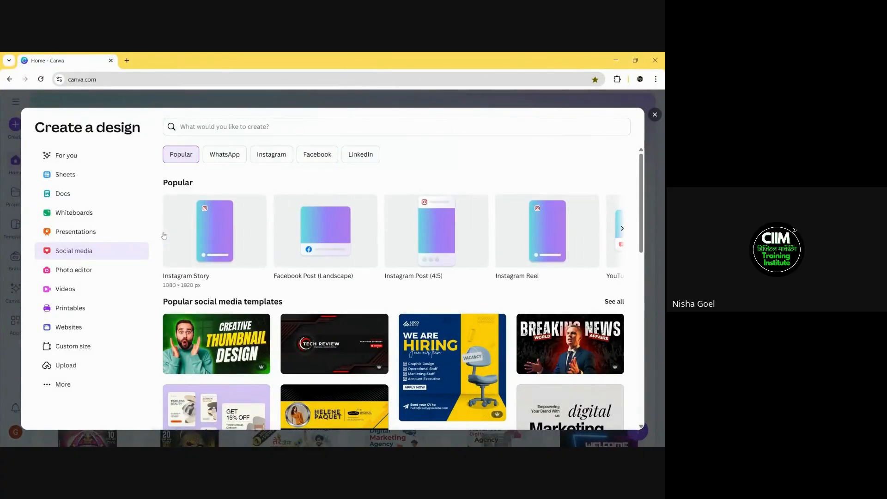
click(165, 234)
click(30, 60)
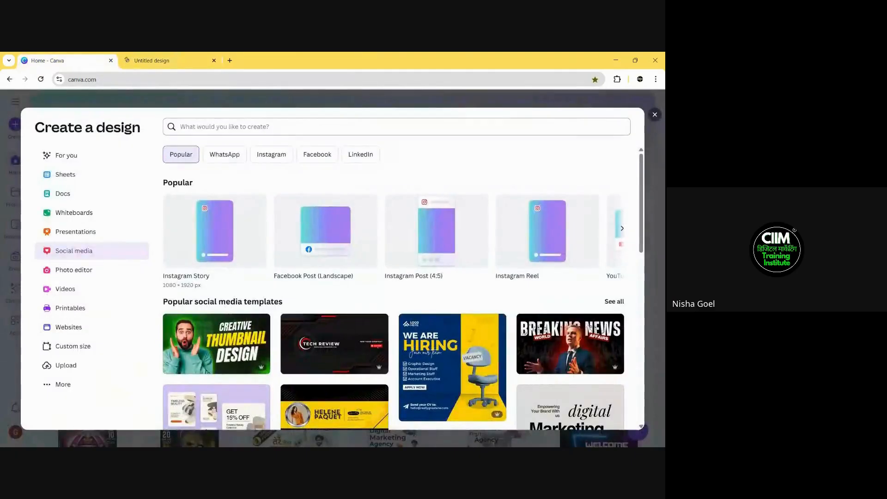
click(655, 114)
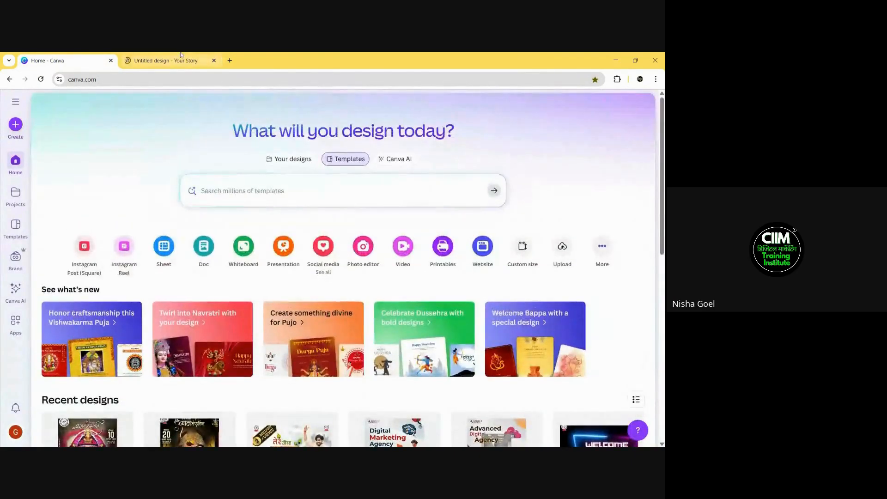
click(176, 60)
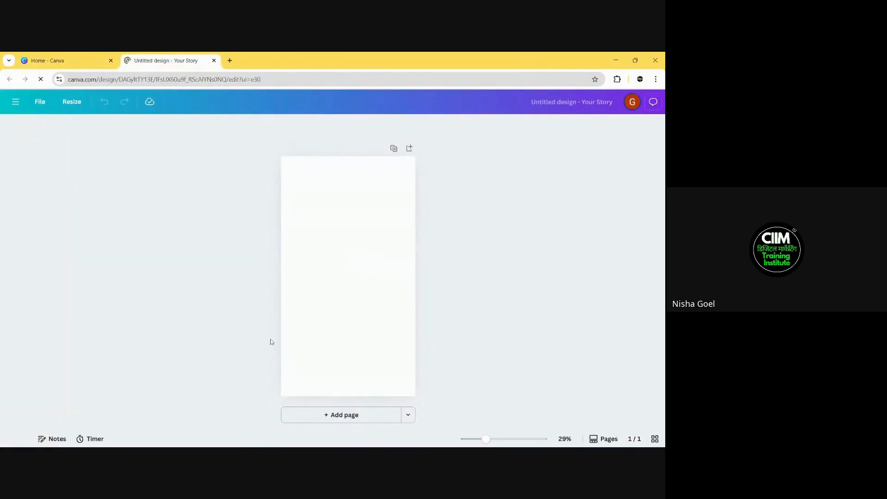
click(334, 335)
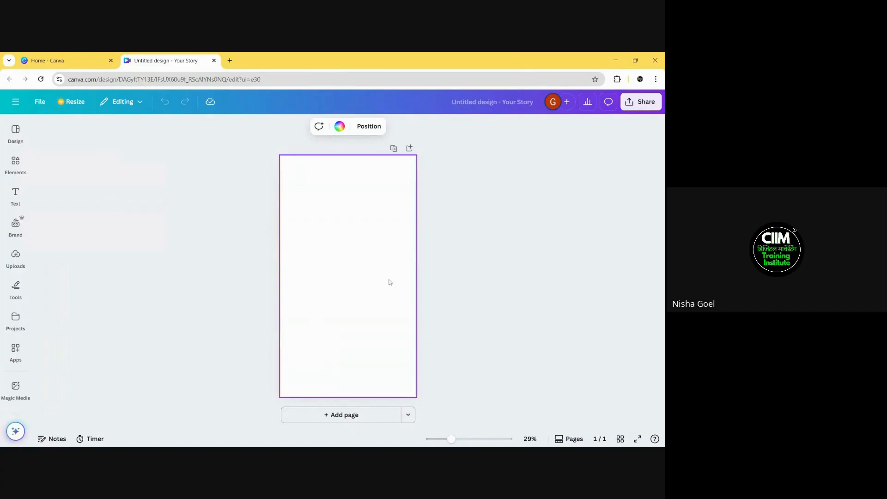
Step: Go back to the home page, create a blank Instagram Reel design and return to the home page
click(26, 56)
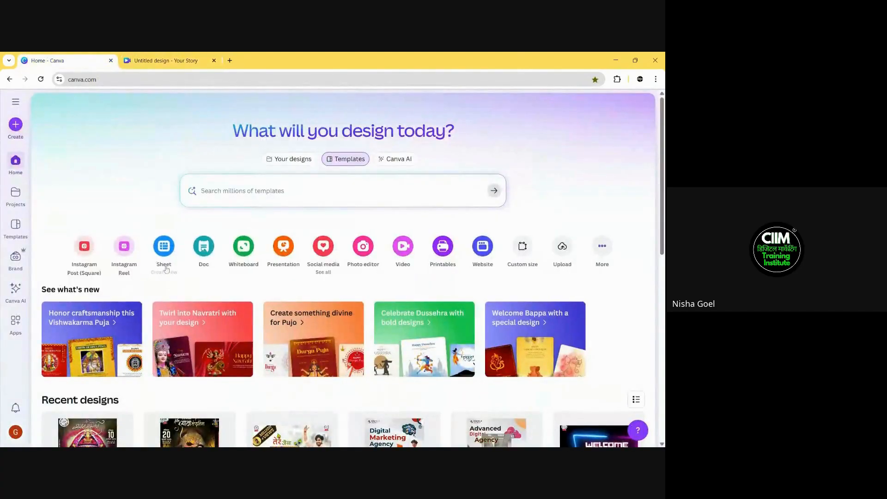
click(123, 248)
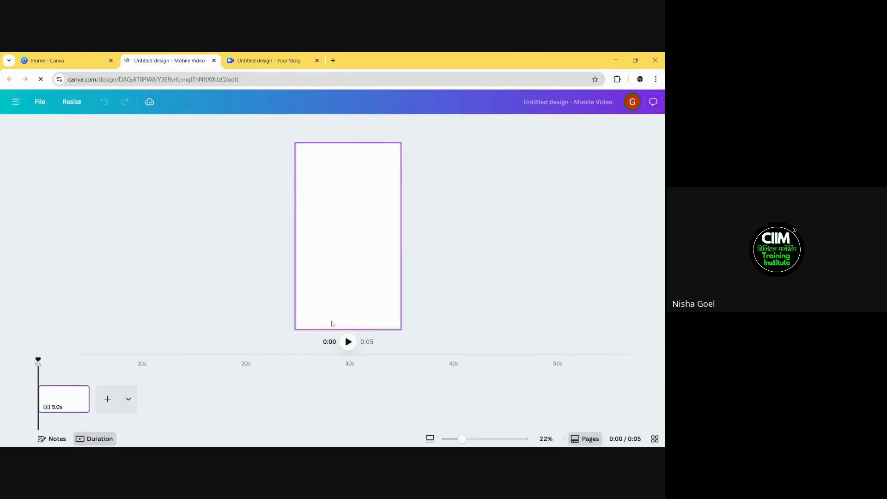
key(ctrl+1)
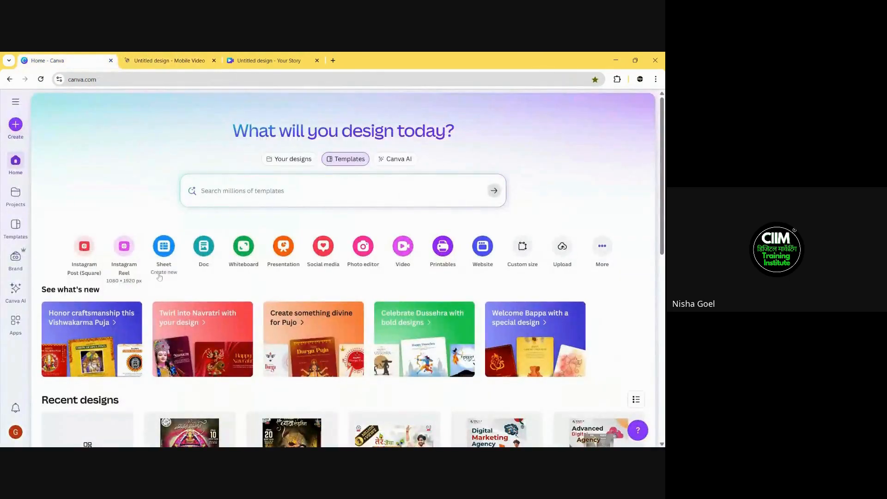
Step: Browse the social media formats and popular templates in the design chooser and close it again
click(323, 252)
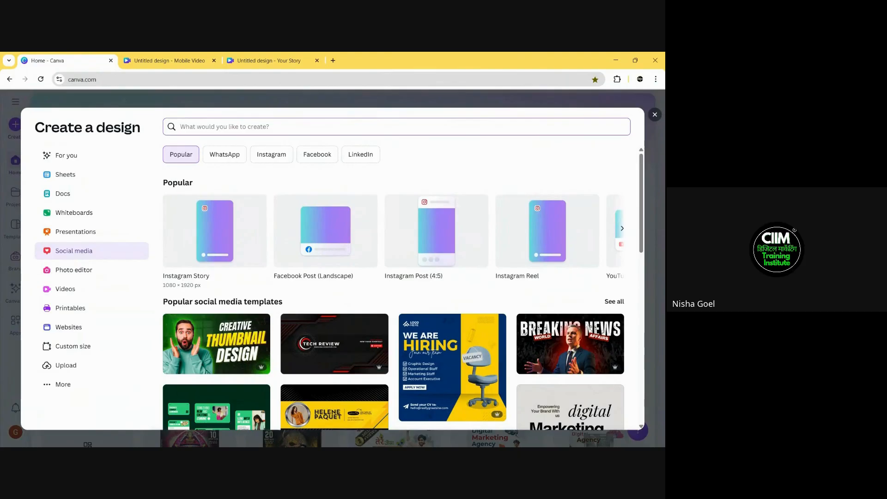
scroll(350, 233, down, 2)
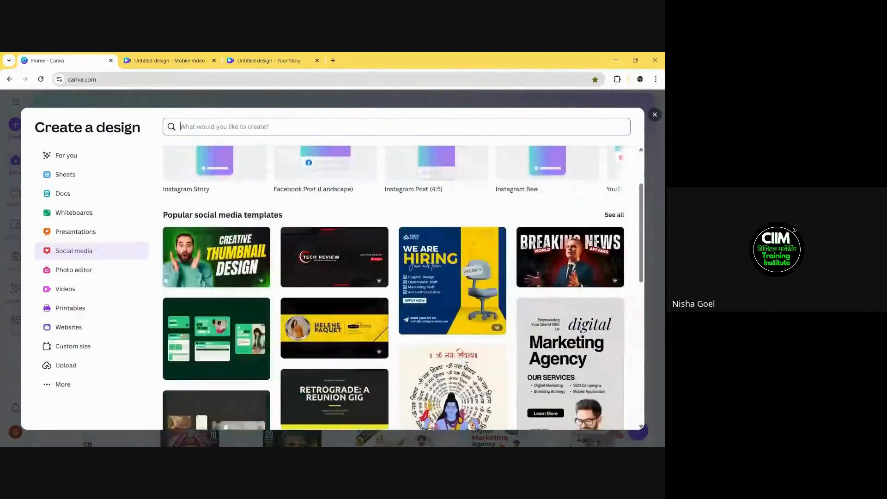
scroll(350, 299, up, 2)
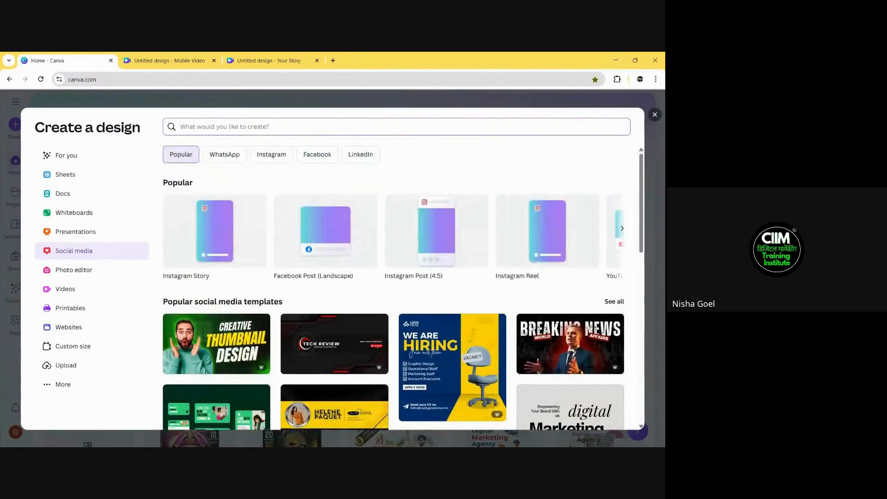
click(655, 115)
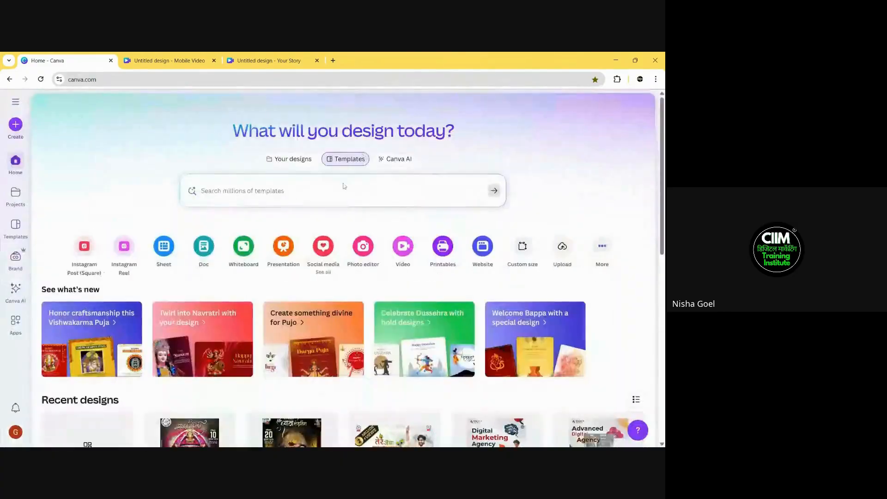
Step: Search the templates for "banner" and look through the results
text(banne)
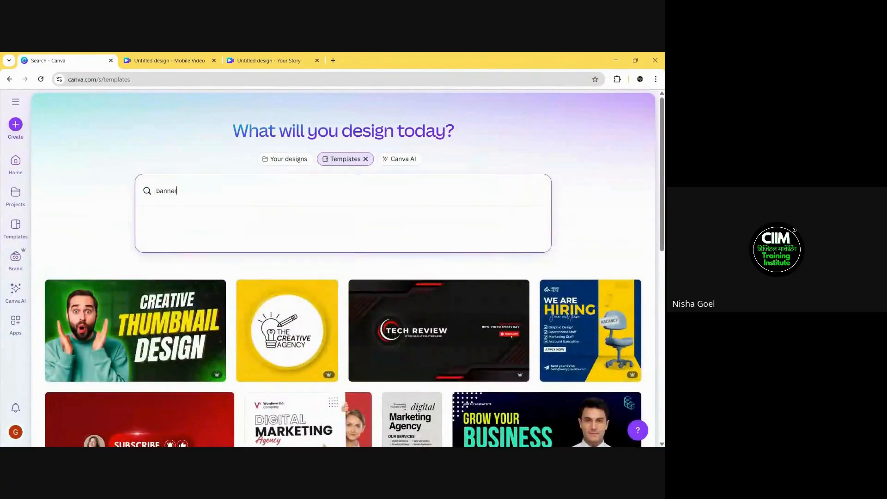
text(r)
key(Return)
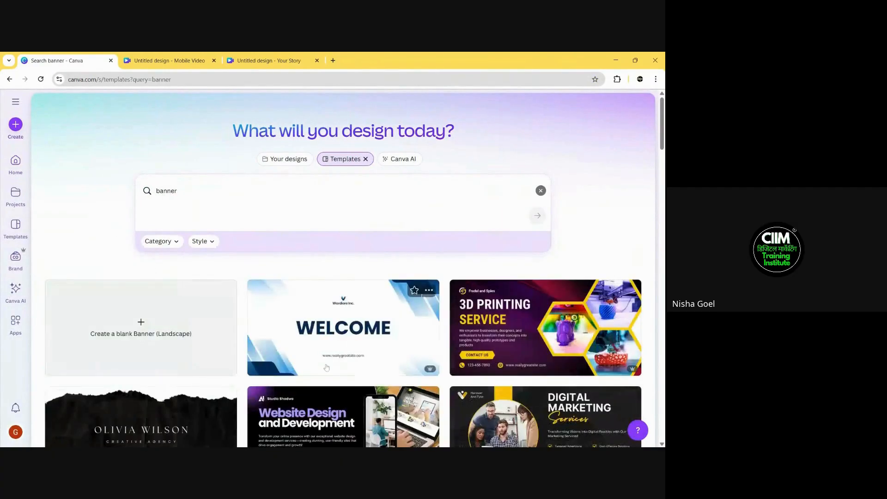
scroll(321, 270, down, 6)
scroll(321, 271, down, 8)
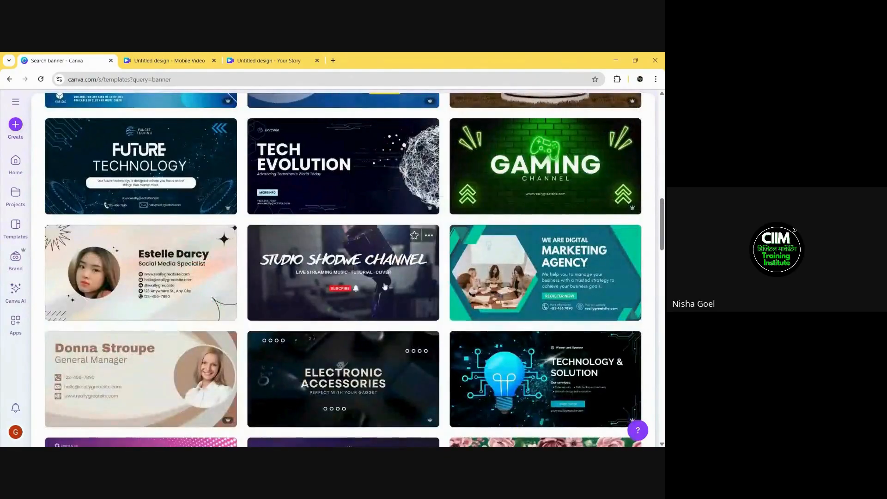
Step: Replace the template search term with "real estate banner" and run the search
scroll(656, 143, up, 15)
key(BackSpace)
key(BackSpace)
key(BackSpace)
key(BackSpace)
key(BackSpace)
key(BackSpace)
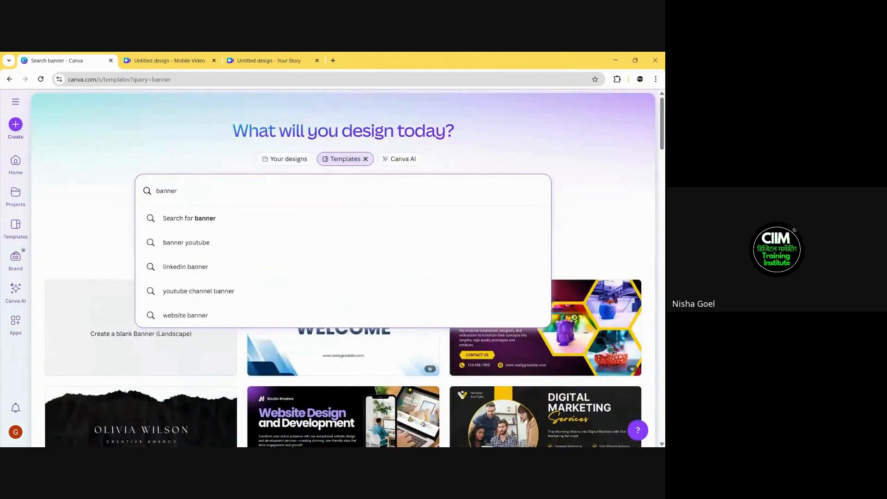
text(real e)
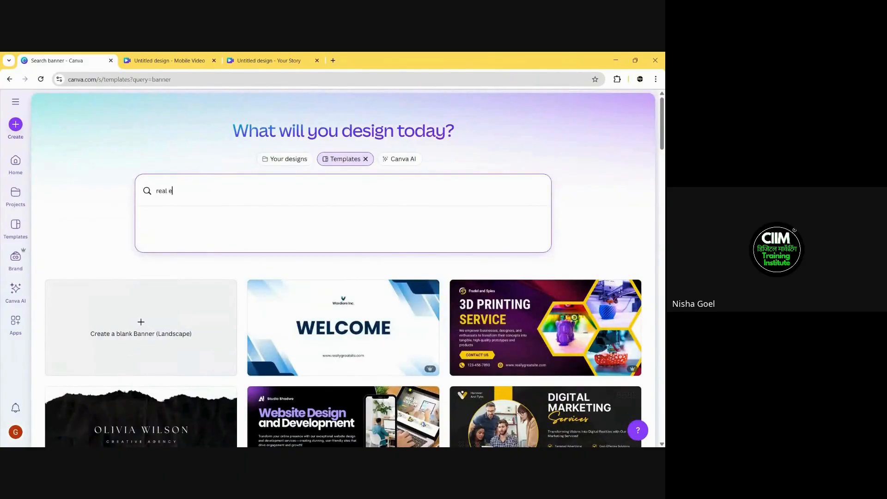
text(state banner)
key(Return)
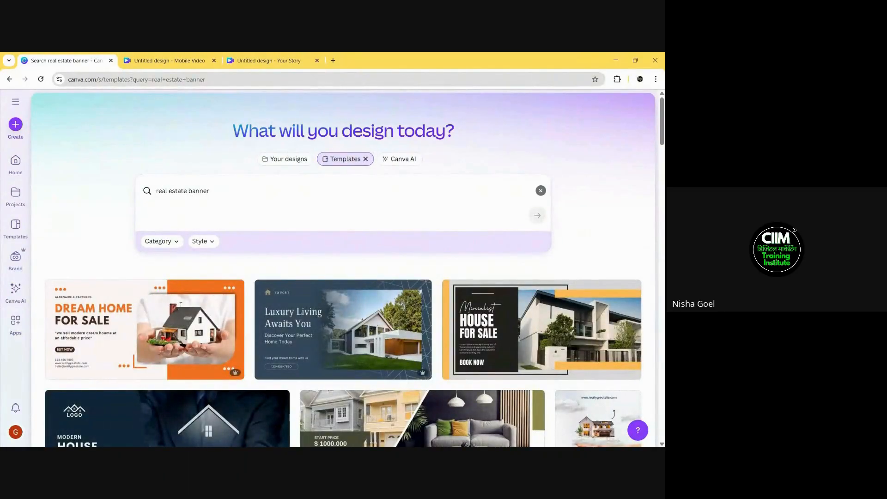
Step: Browse the results and open the "Modern House for Sale!" landscape real estate banner template for customising
scroll(393, 320, down, 10)
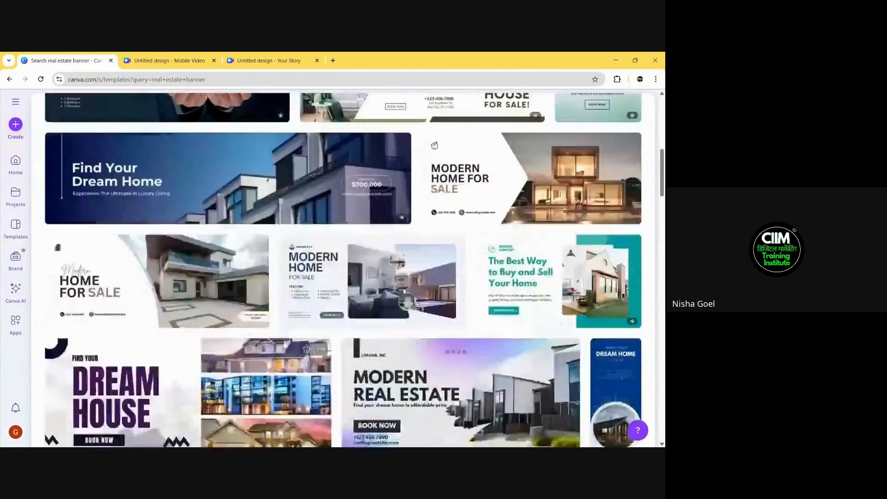
scroll(394, 320, up, 5)
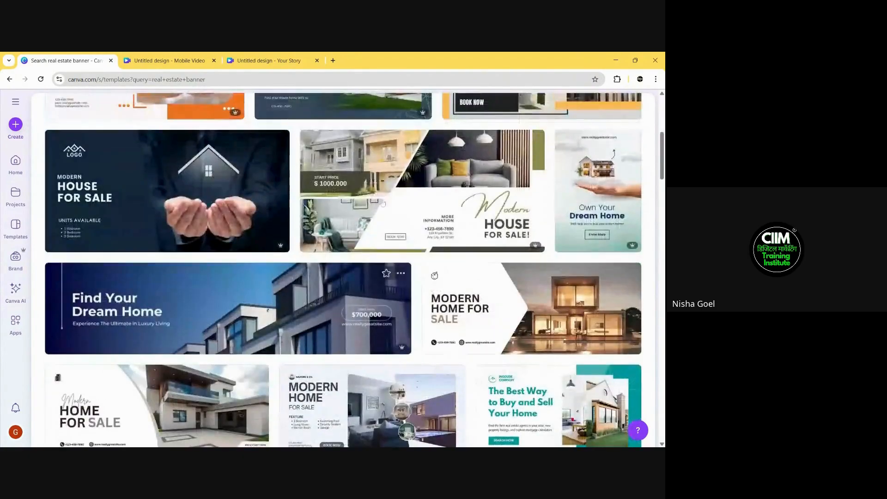
click(429, 193)
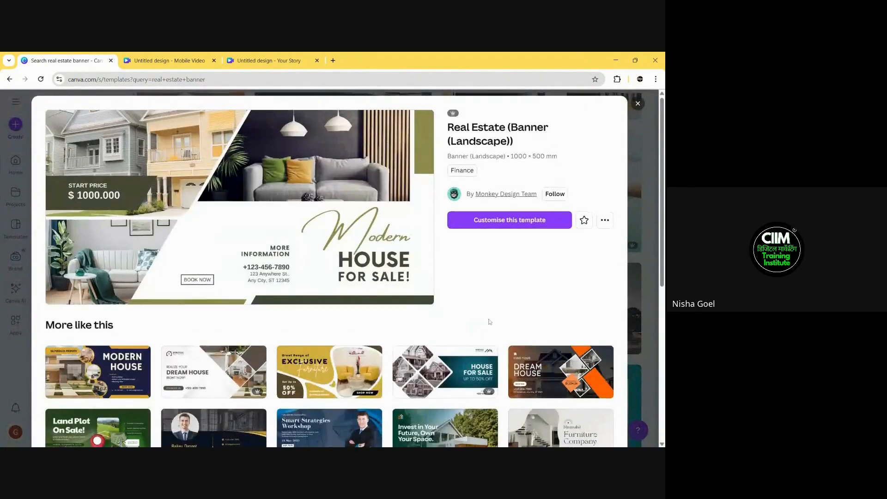
scroll(303, 189, down, 4)
scroll(508, 249, down, 3)
scroll(508, 250, up, 6)
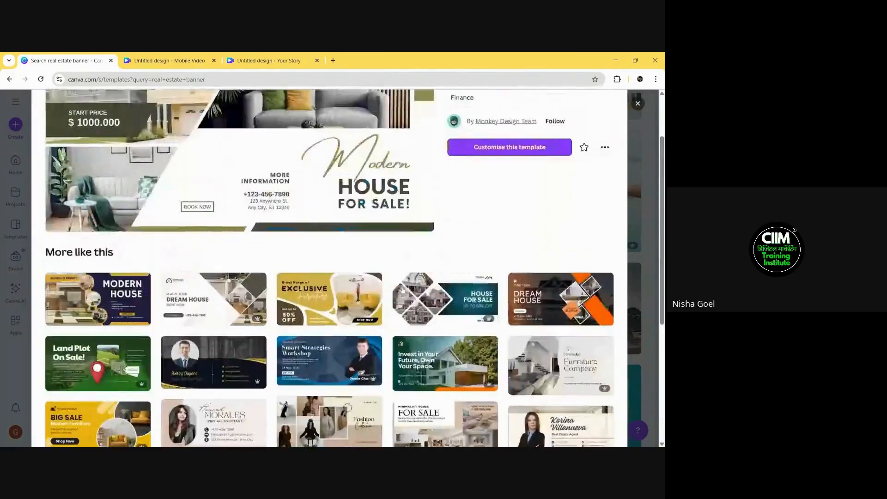
click(513, 223)
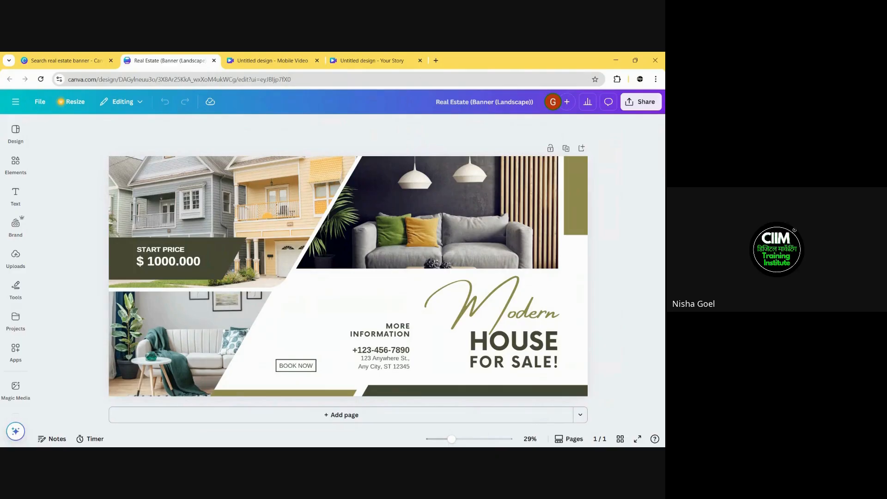
Step: Select the banner's price, address and "For Sale!" texts and the light sofa photo in turn to inspect the editable parts
click(170, 262)
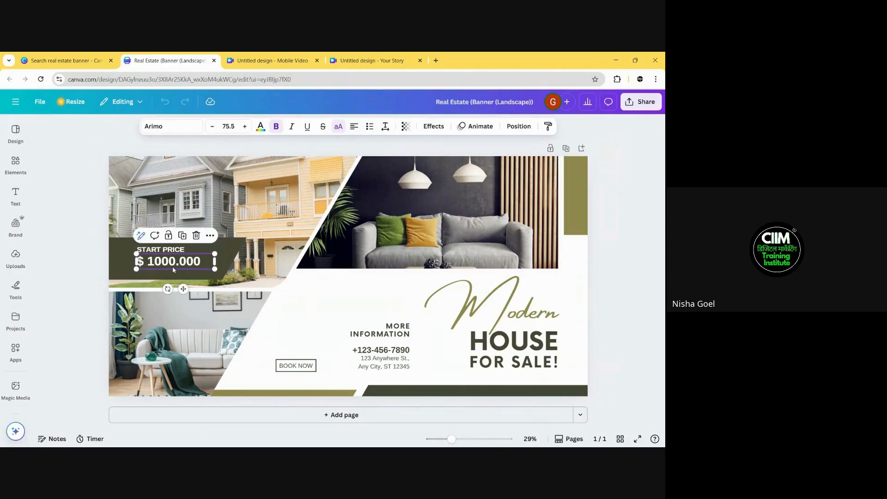
click(386, 366)
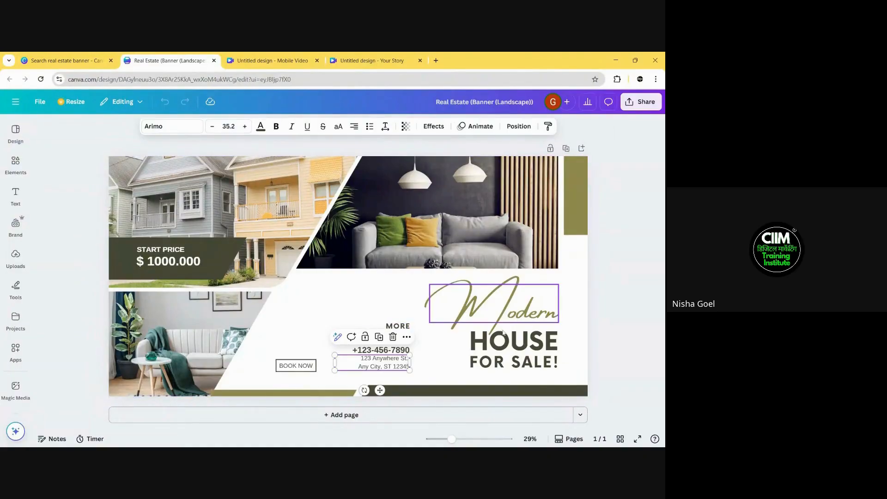
click(521, 370)
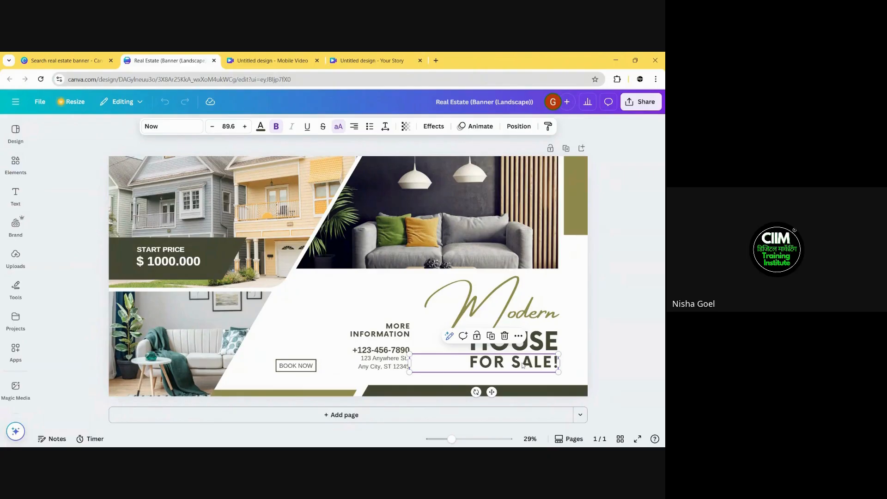
click(198, 349)
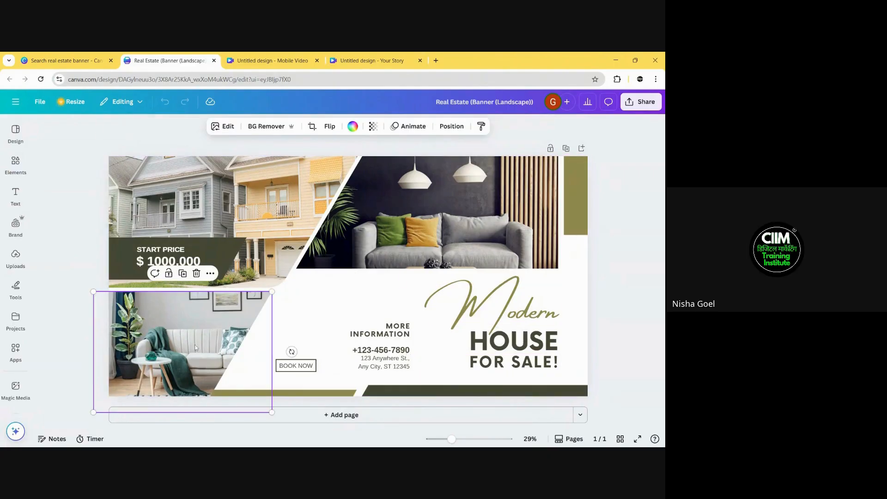
Step: Search the elements for "real estate" and browse only the photo results
click(15, 164)
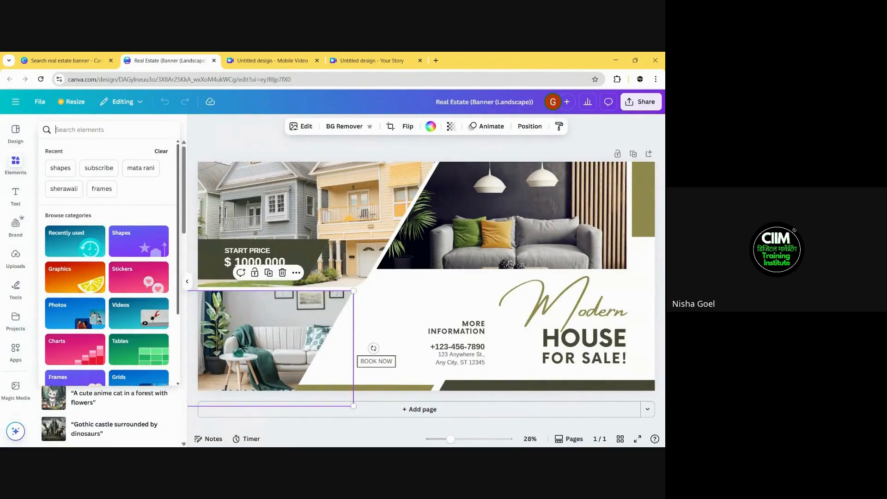
text(real es)
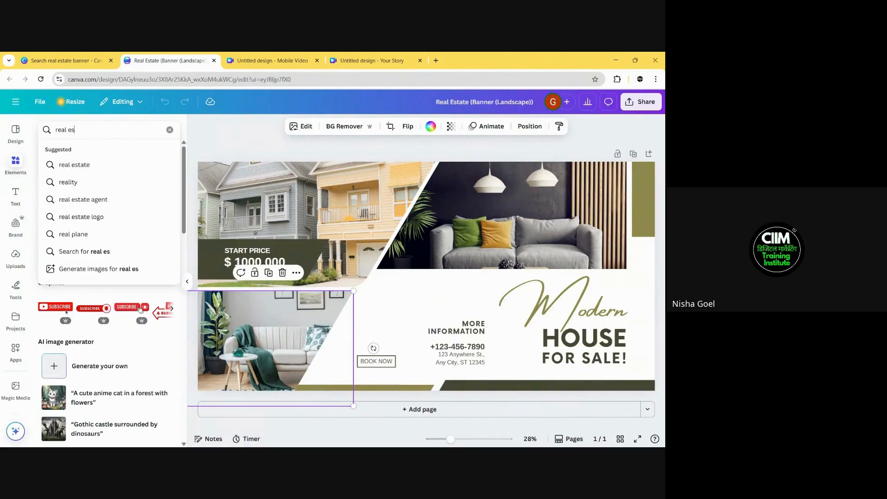
text(tate)
key(Return)
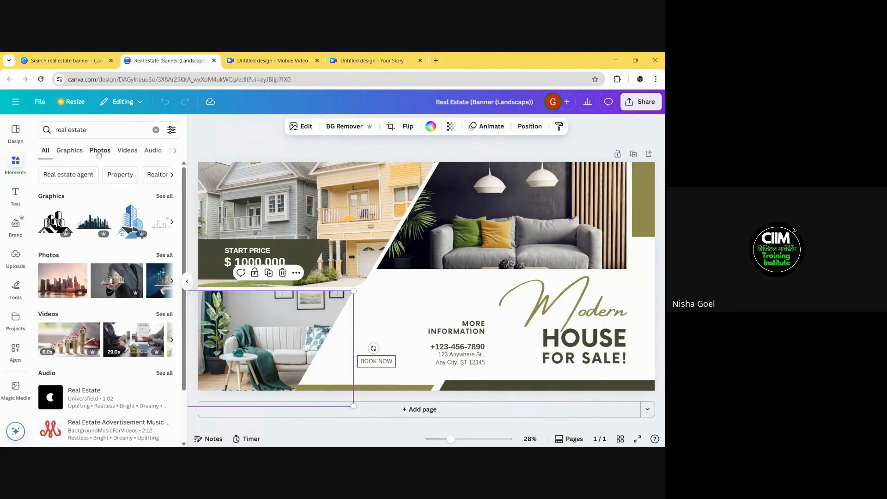
click(99, 151)
scroll(124, 303, down, 5)
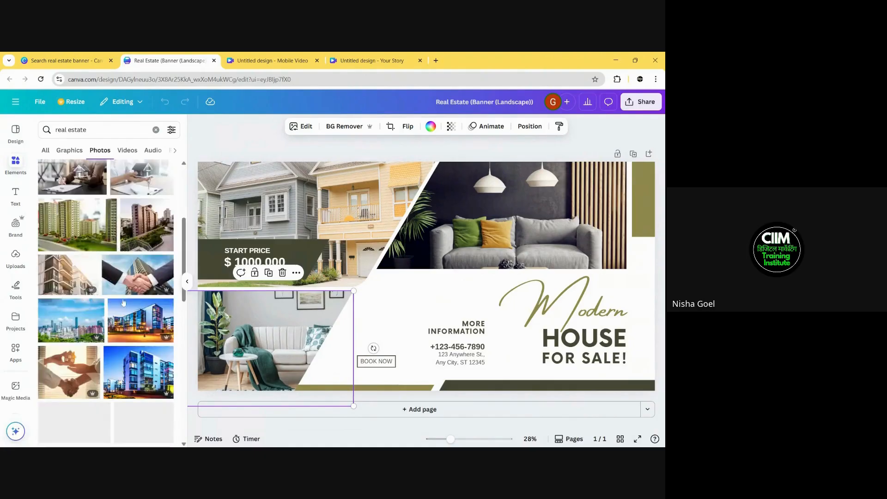
Step: Replace the house photo with the beige apartment building photo and the light sofa photo with the blue apartment block photo
scroll(123, 303, down, 1)
drag(70, 231, 291, 220)
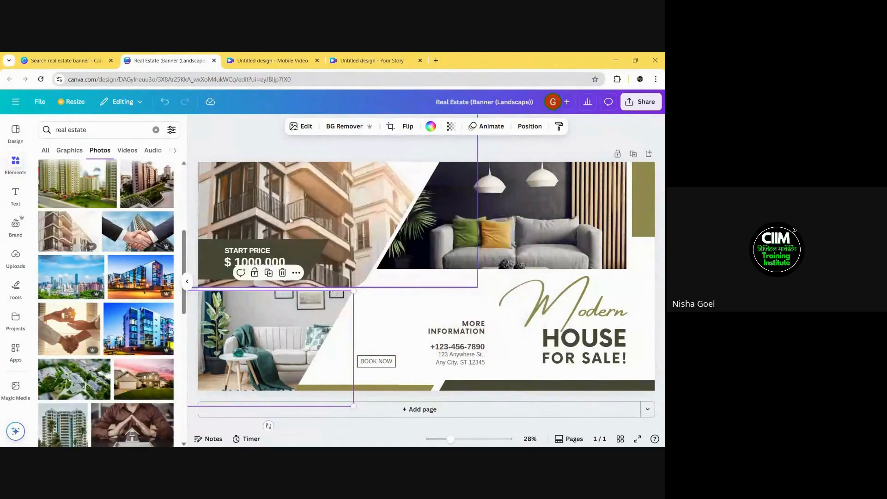
drag(139, 326, 273, 339)
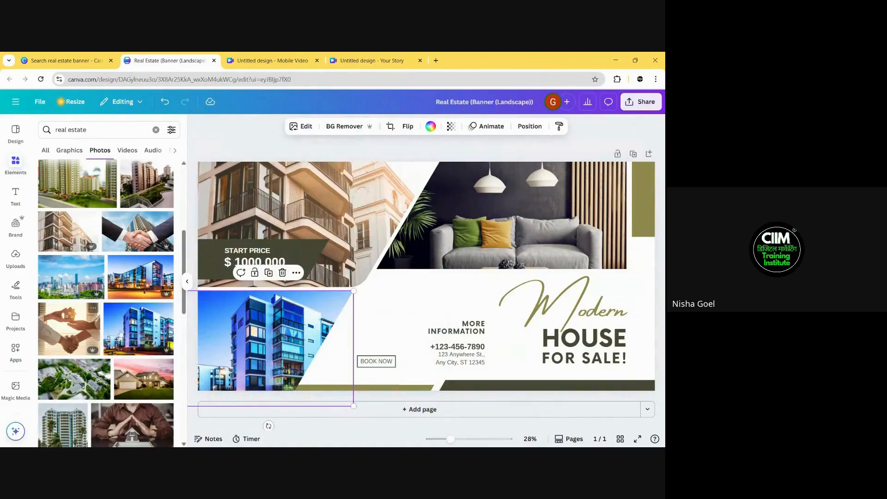
Step: Search the photos for "interior design" instead of "real estate"
triple_click(69, 130)
text(re)
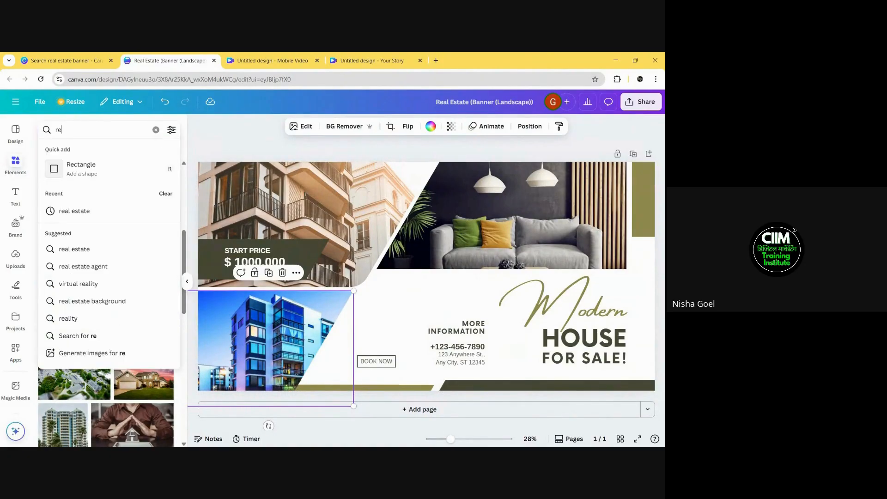
key(BackSpace)
key(BackSpace)
text(interior)
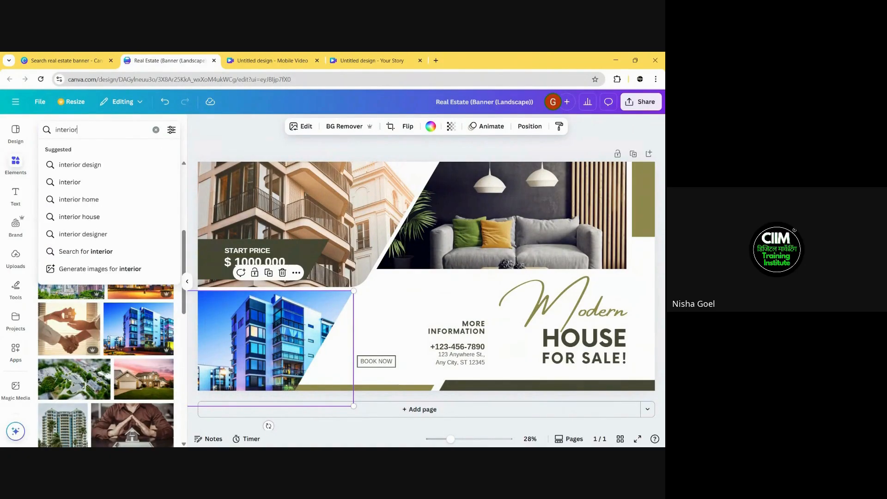
click(105, 164)
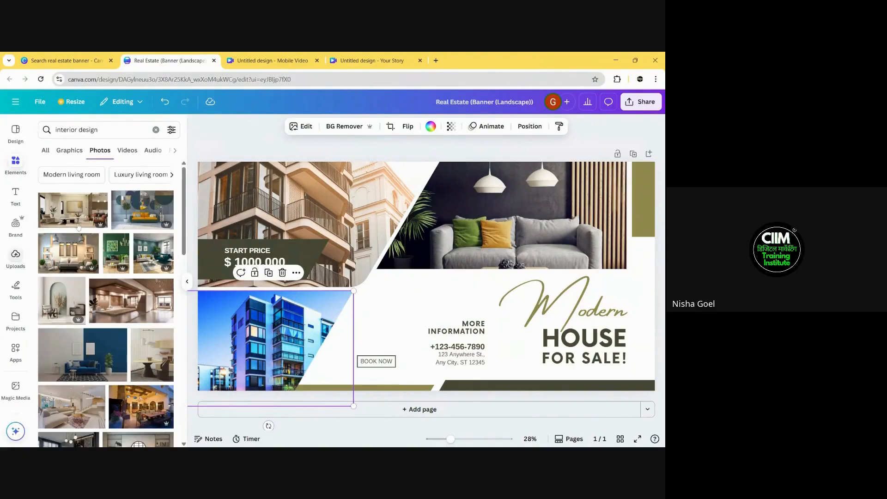
Step: Replace the dark-walled sofa photo with the beige living-room photo, rotating it upright and shifting it towards the banner's right edge
scroll(79, 227, down, 2)
drag(75, 327, 542, 274)
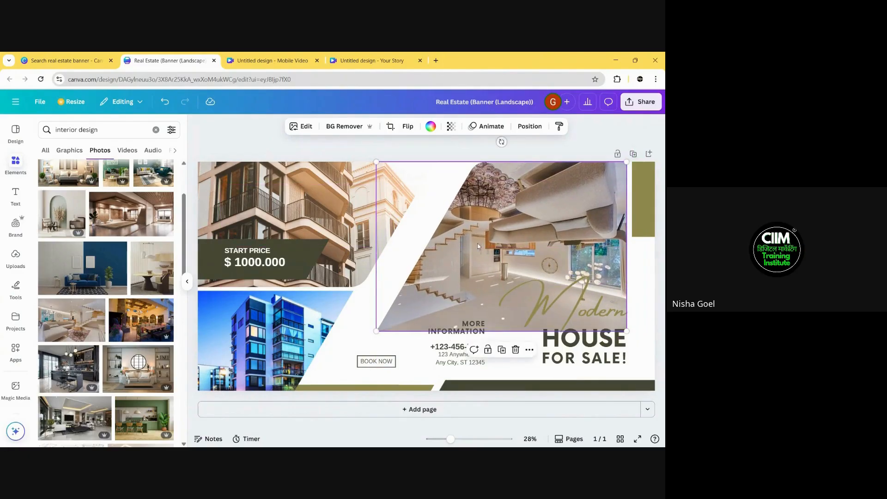
drag(502, 142, 500, 303)
drag(468, 223, 500, 223)
Step: Search the elements for "frame" and browse the available photo frame shapes
click(102, 129)
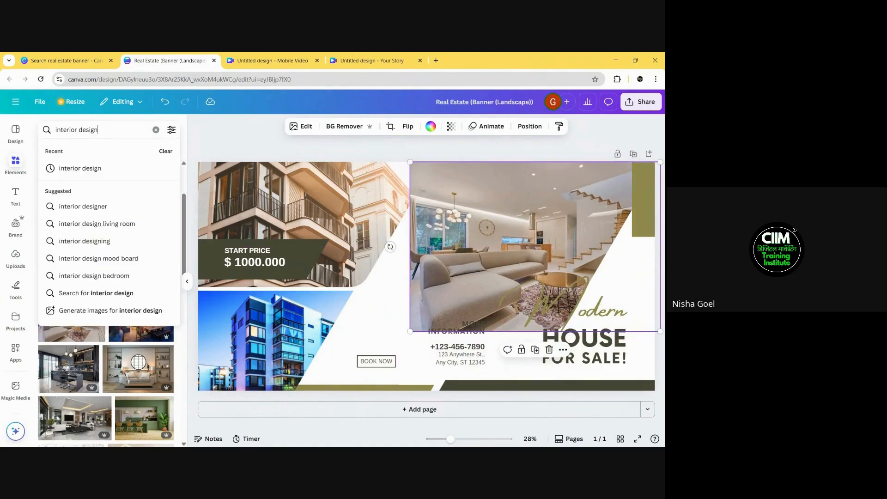
key(ctrl+a)
key(BackSpace)
text(frame)
key(Return)
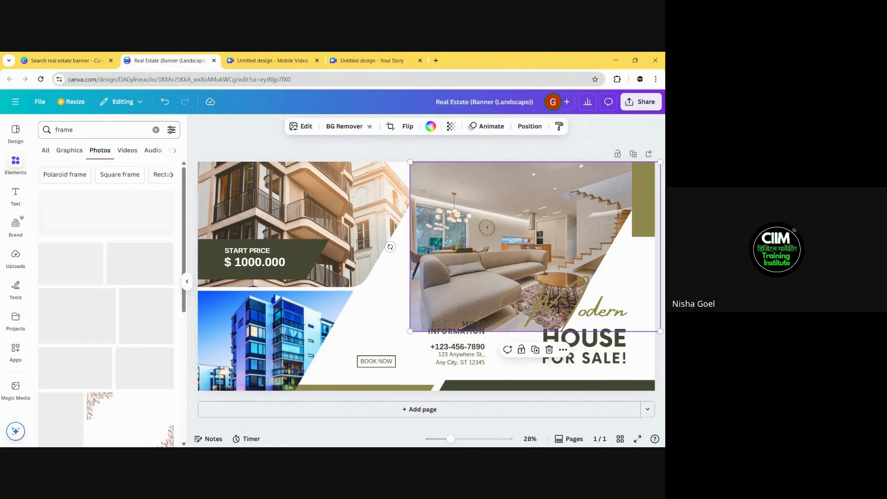
click(174, 151)
click(109, 151)
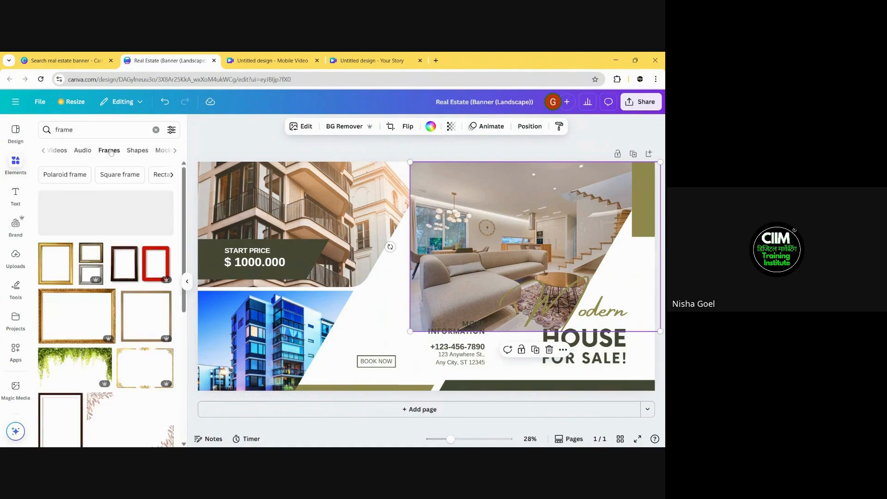
scroll(61, 322, down, 10)
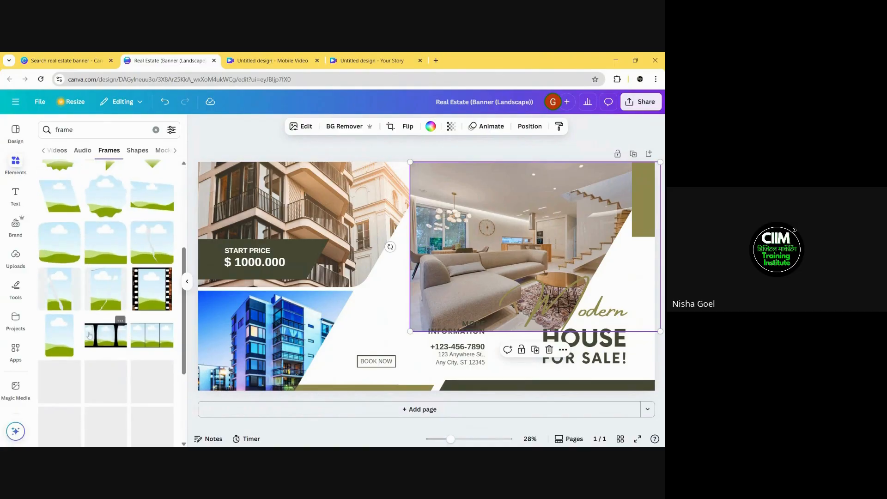
Step: Reposition the living-room photo in the banner's upper-right area, clear of the headline, and browse the remaining frame shapes
drag(517, 243, 296, 242)
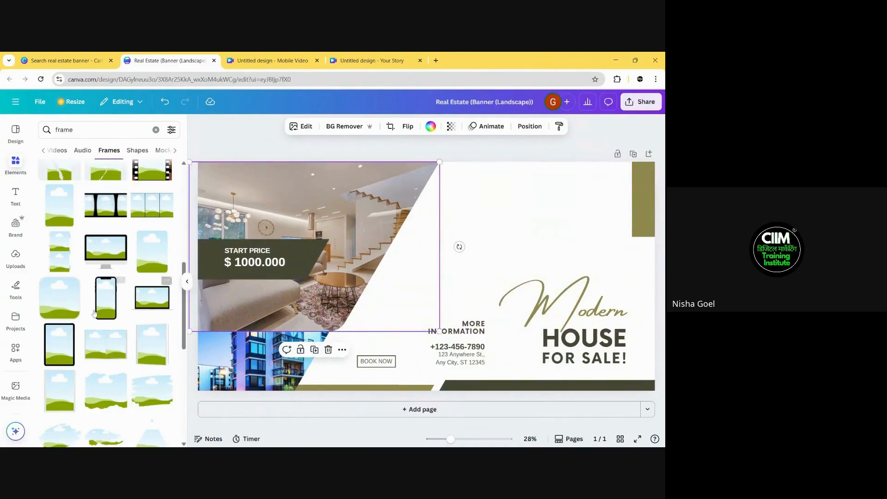
scroll(111, 299, down, 5)
scroll(111, 299, down, 5)
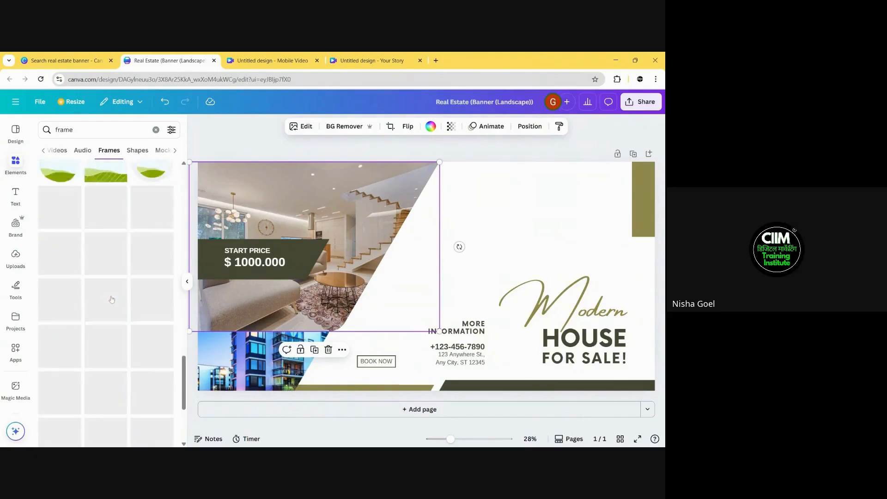
scroll(110, 300, down, 10)
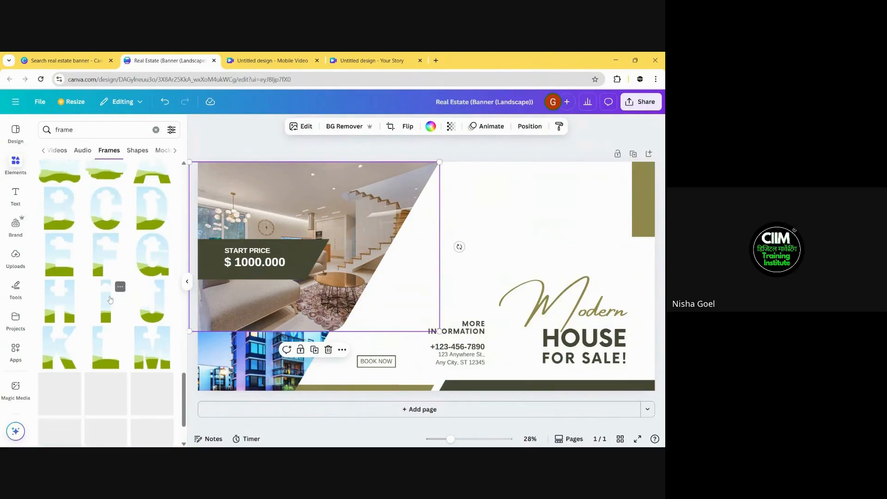
scroll(110, 303, down, 3)
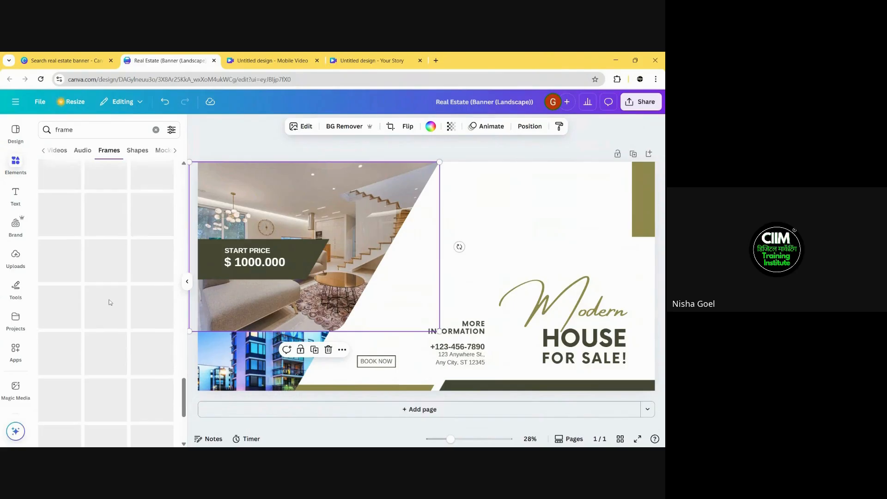
drag(339, 210, 562, 163)
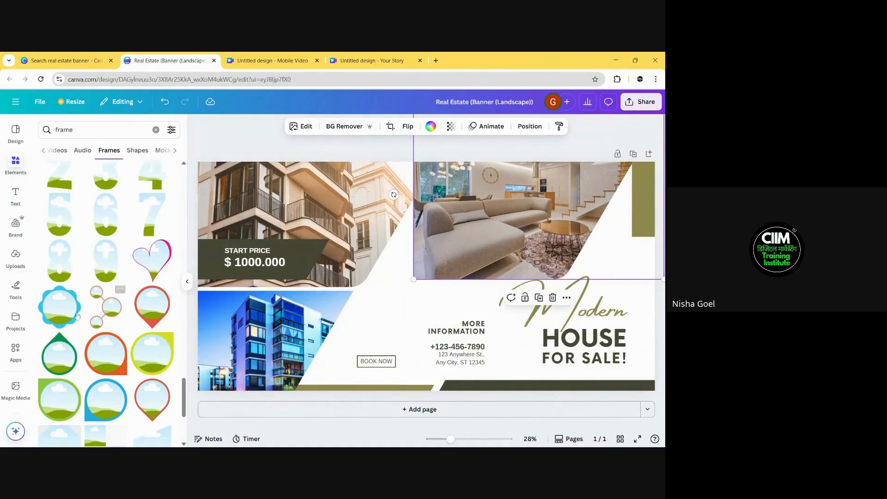
scroll(137, 273, down, 5)
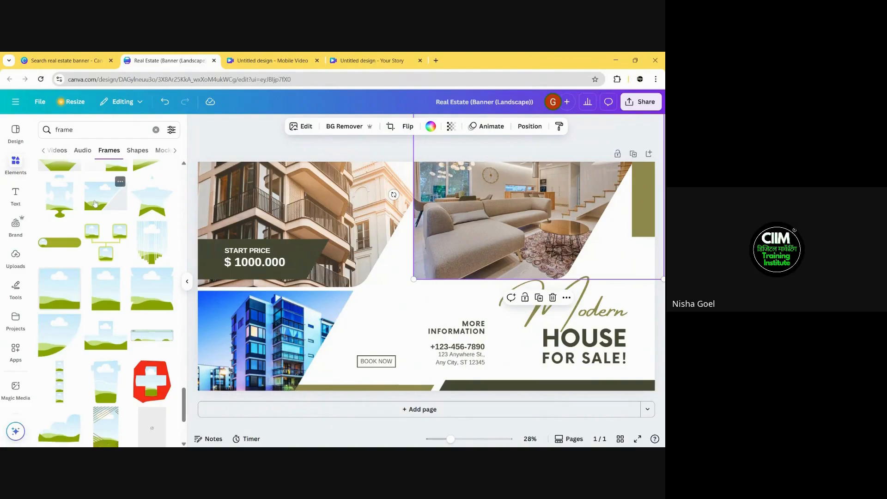
drag(95, 203, 150, 350)
scroll(150, 350, down, 8)
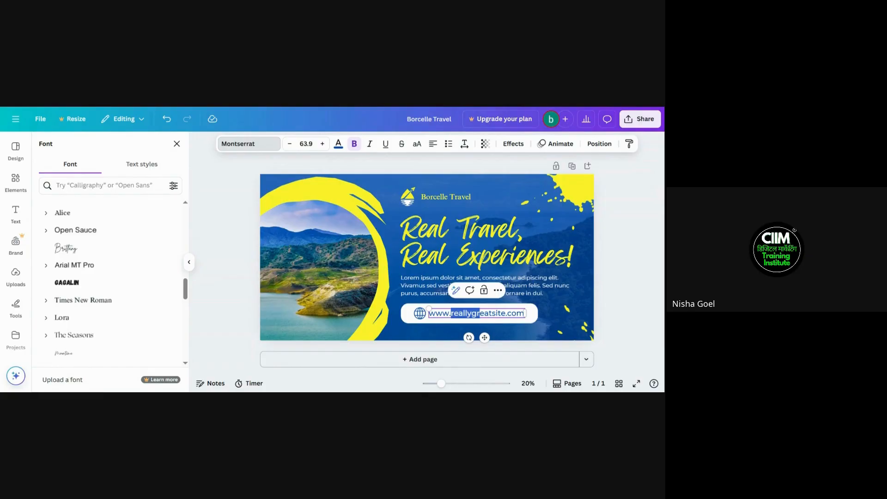
Step: Replace "reallygreatsite" with "travler" in the travel banner's website address
drag(480, 313, 505, 313)
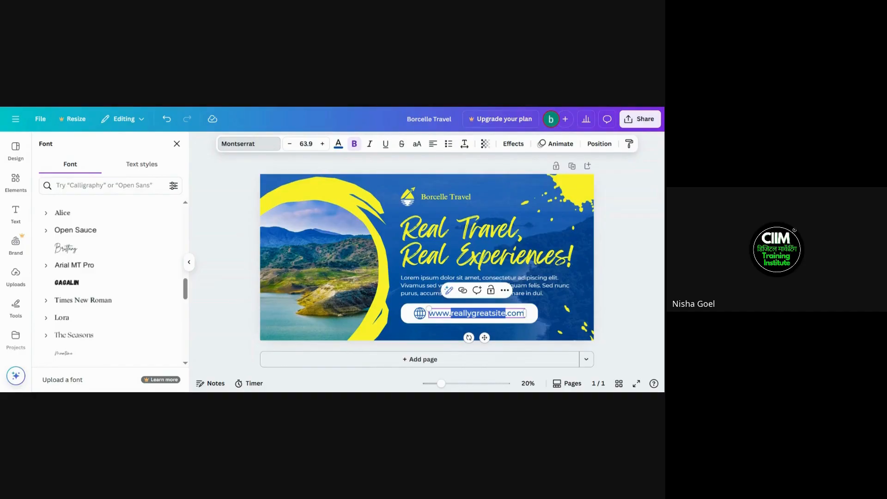
key(BackSpace)
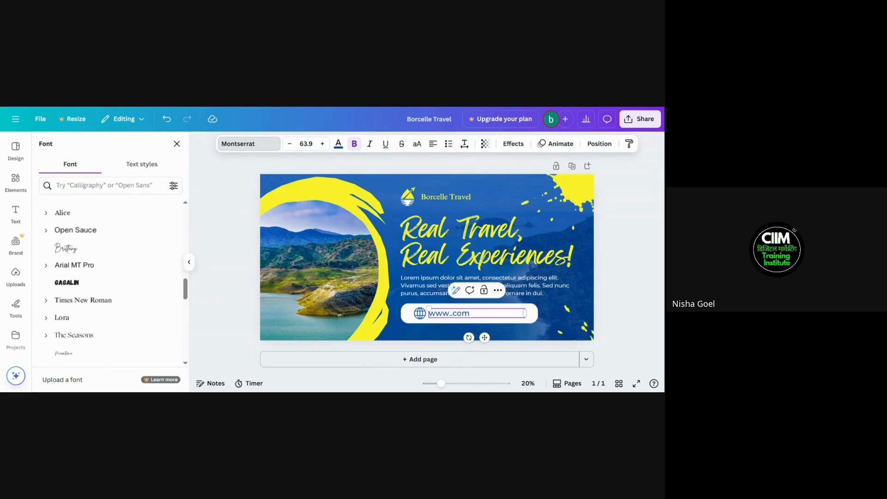
text(travler)
click(543, 318)
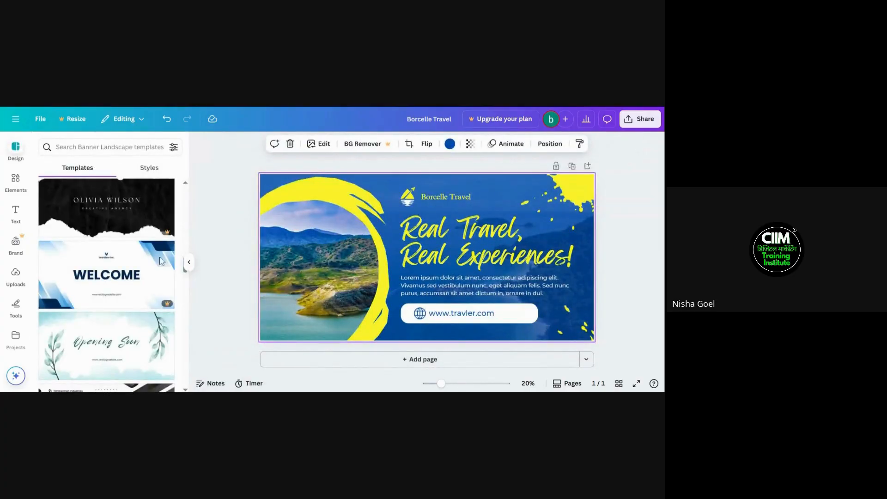
Step: Find the "Build Your Dream House" construction banner among the templates and add it as a new second page
scroll(105, 267, down, 5)
scroll(105, 267, down, 3)
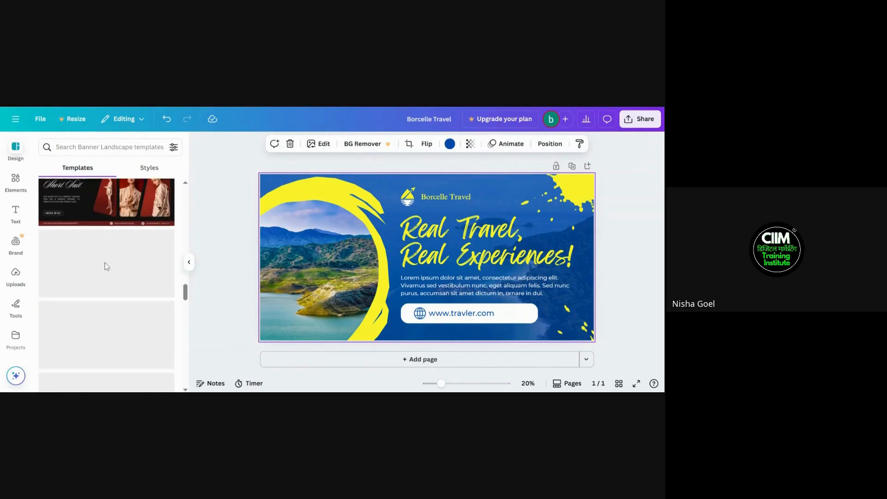
scroll(105, 267, down, 10)
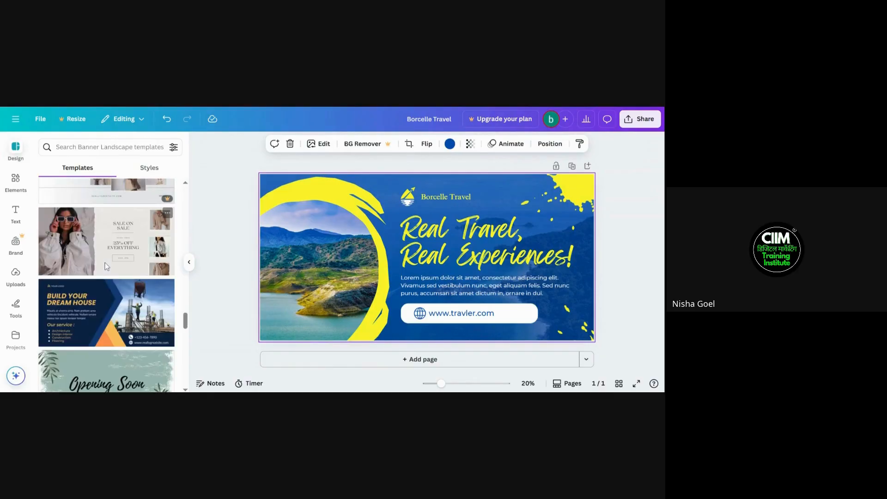
scroll(106, 266, down, 2)
click(106, 265)
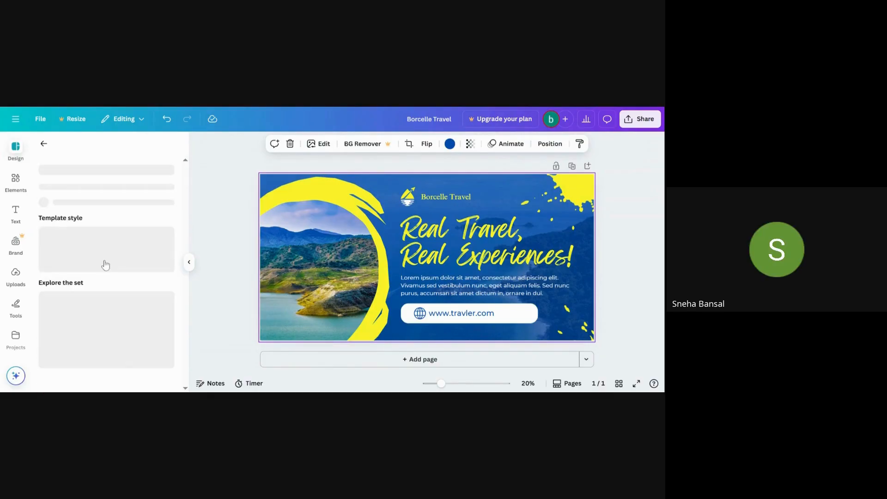
click(105, 264)
click(369, 275)
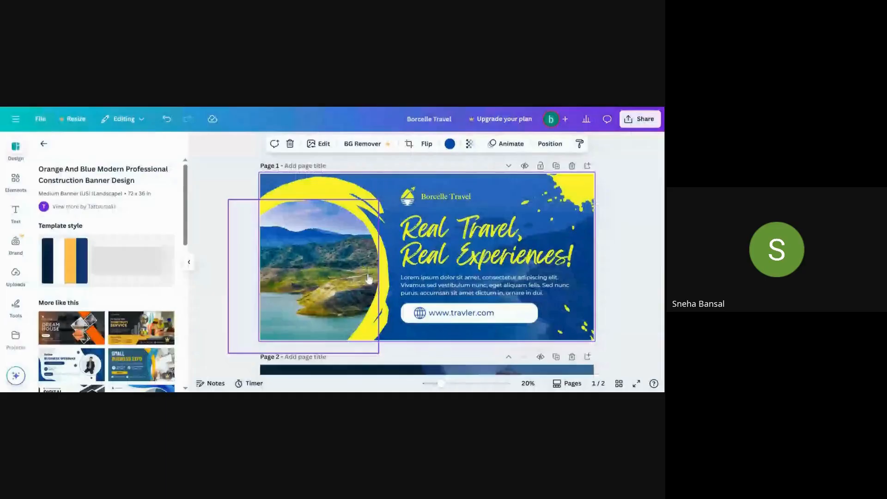
scroll(368, 279, down, 5)
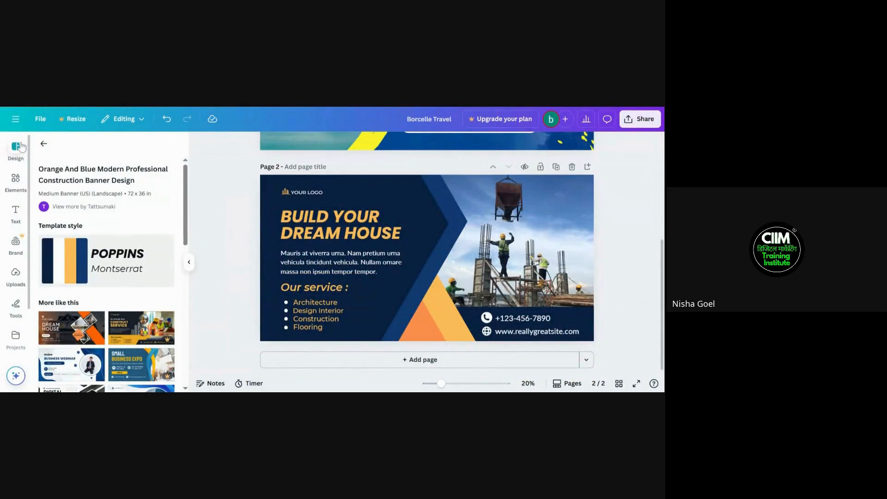
Step: Open the design styles and apply the Arsenal and Radley combination to the construction banner page
click(43, 148)
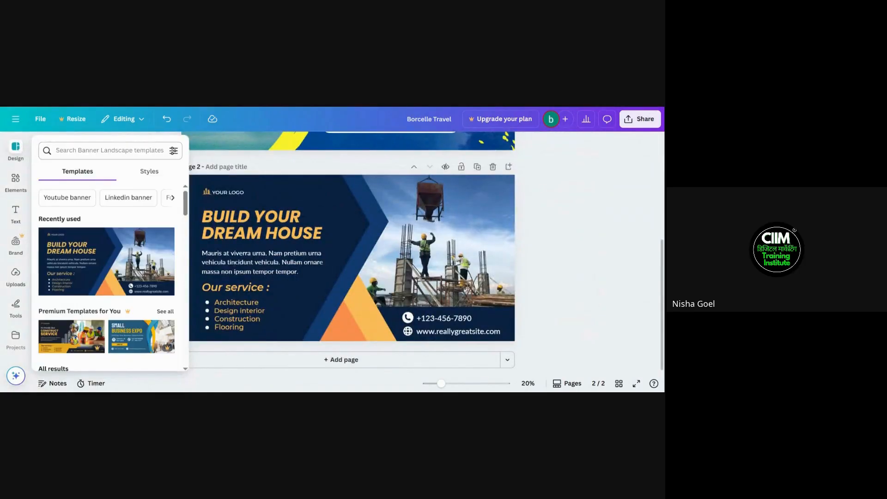
click(15, 180)
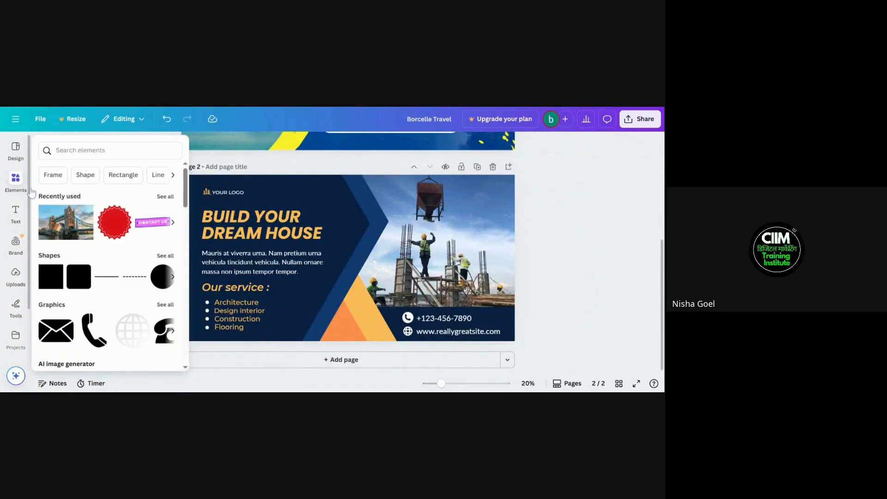
click(20, 152)
click(148, 168)
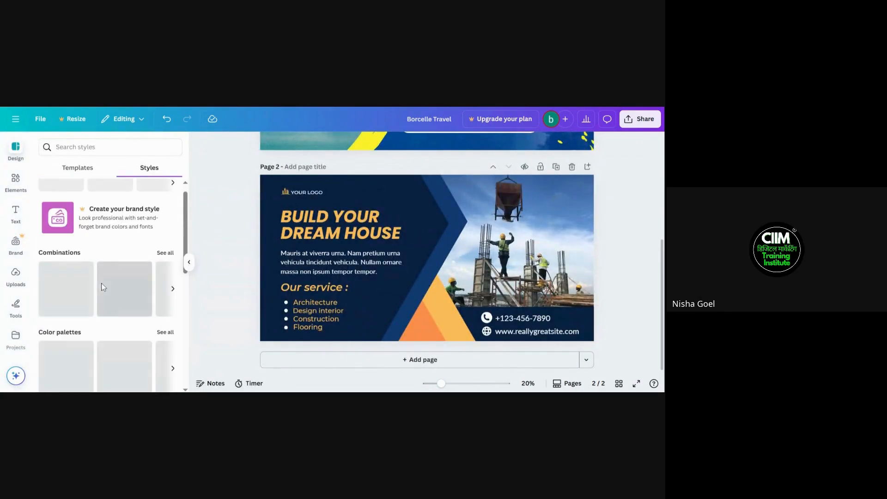
scroll(101, 283, down, 1)
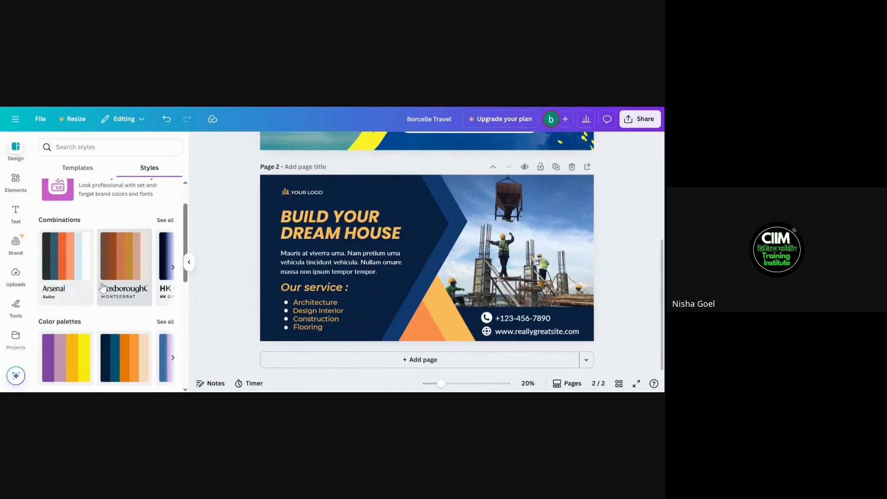
click(63, 278)
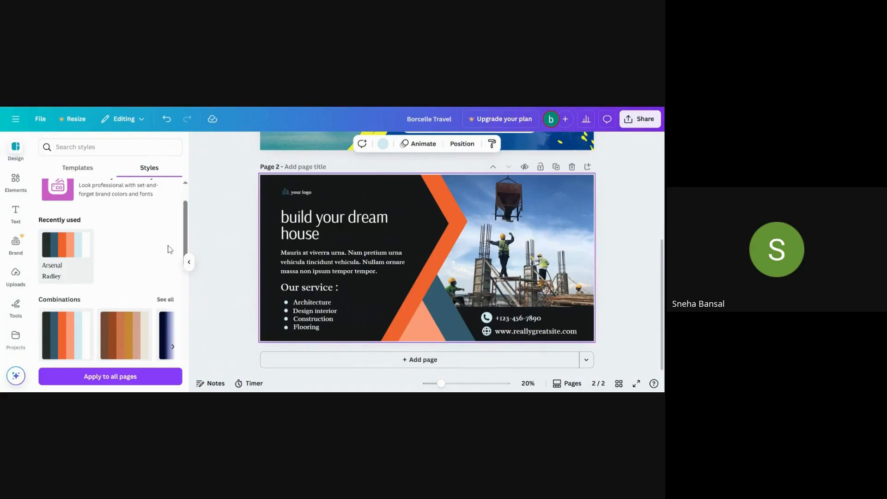
Step: Try shuffling the Arsenal combination, and try the Roxborough, HK Grotesk and Cardo combinations on the construction banner
scroll(41, 270, down, 1)
scroll(40, 270, down, 1)
click(58, 272)
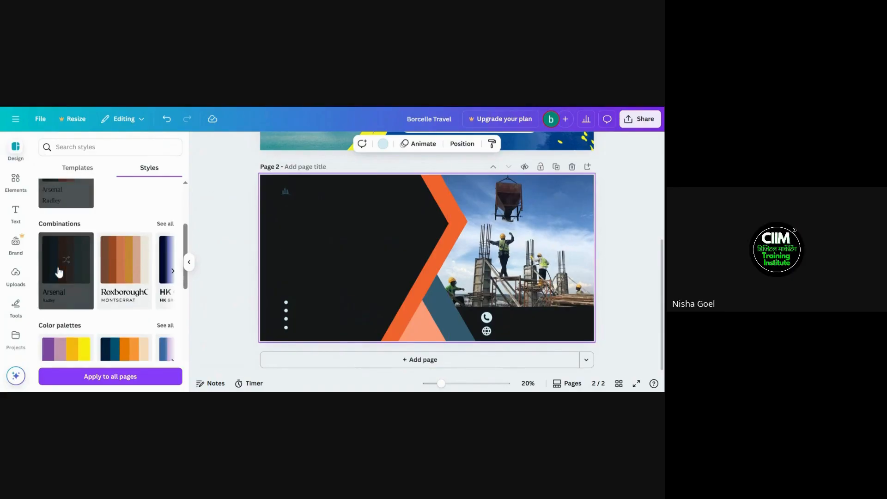
click(117, 272)
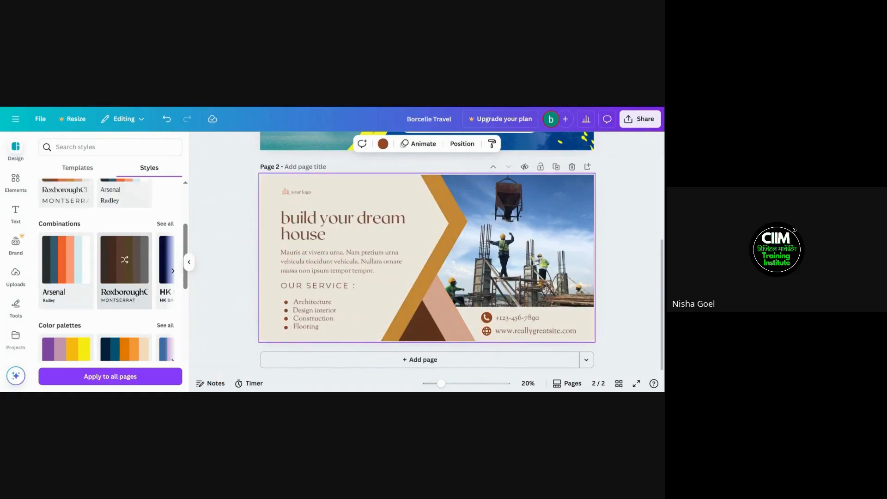
scroll(136, 274, right, 2)
click(137, 274)
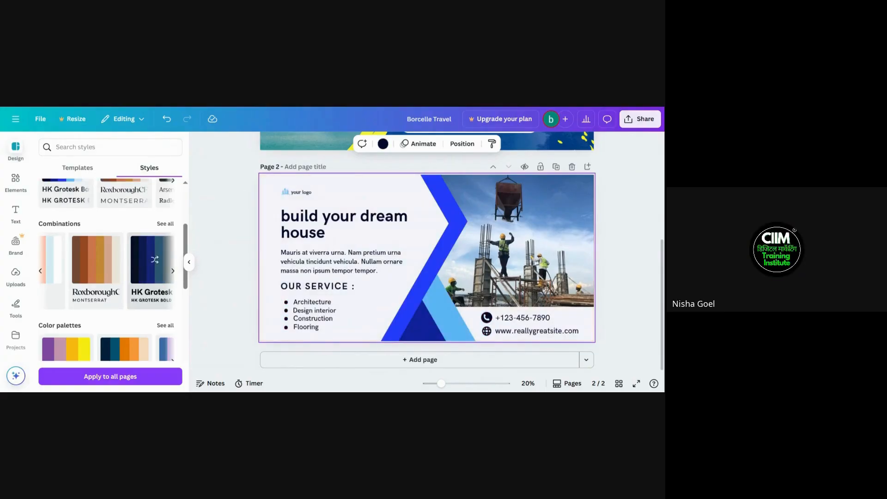
scroll(157, 261, right, 2)
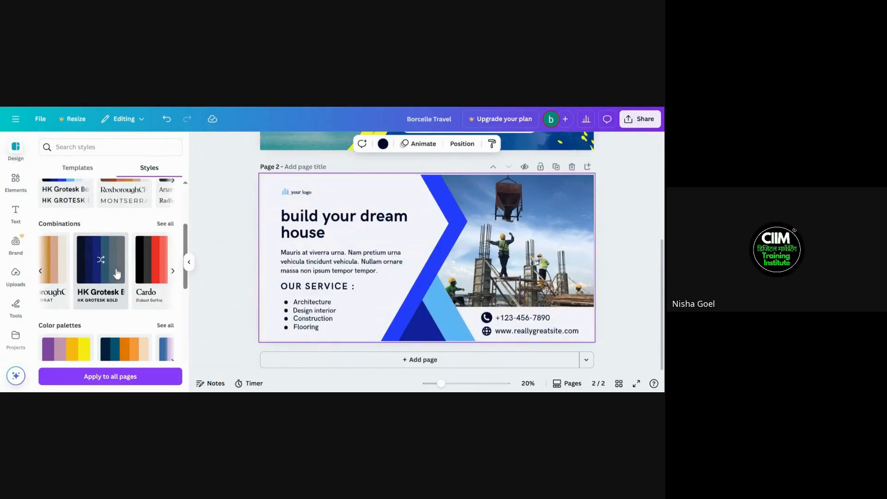
click(161, 264)
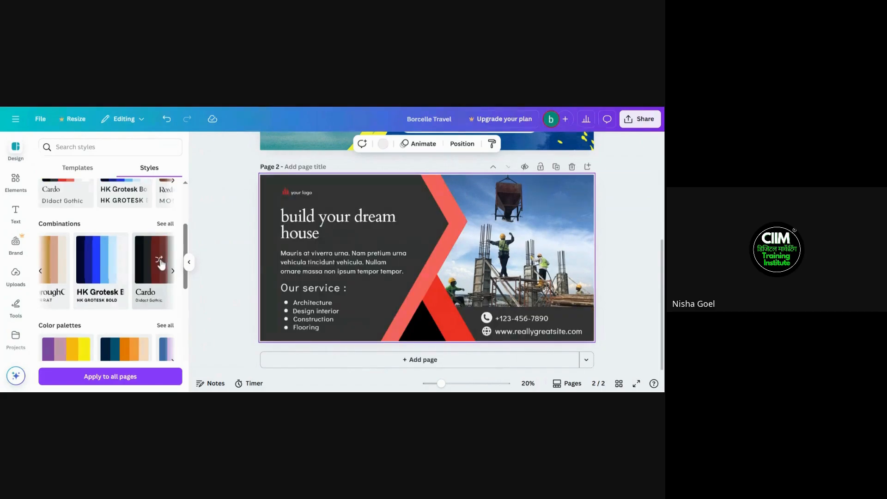
Step: Apply the Archivo Black style combination to the construction banner and compare the page with the travel banner on page 1
scroll(161, 264, right, 2)
click(161, 264)
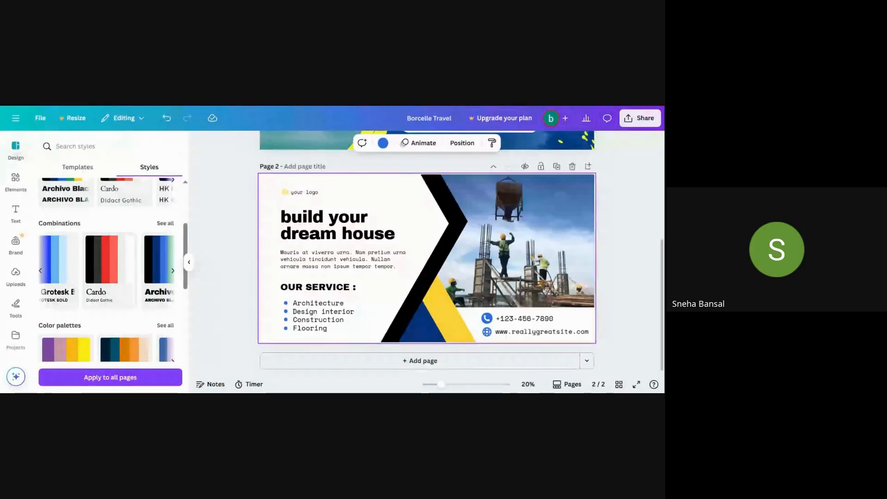
scroll(427, 258, up, 4)
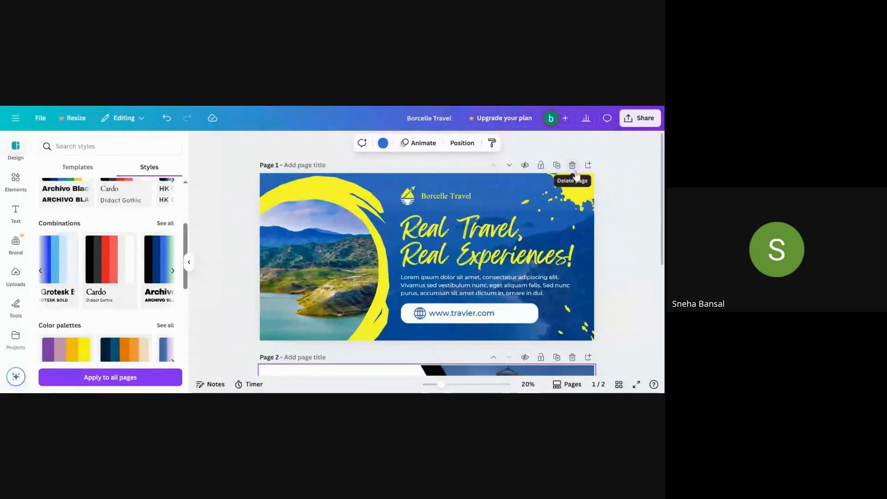
scroll(573, 178, down, 4)
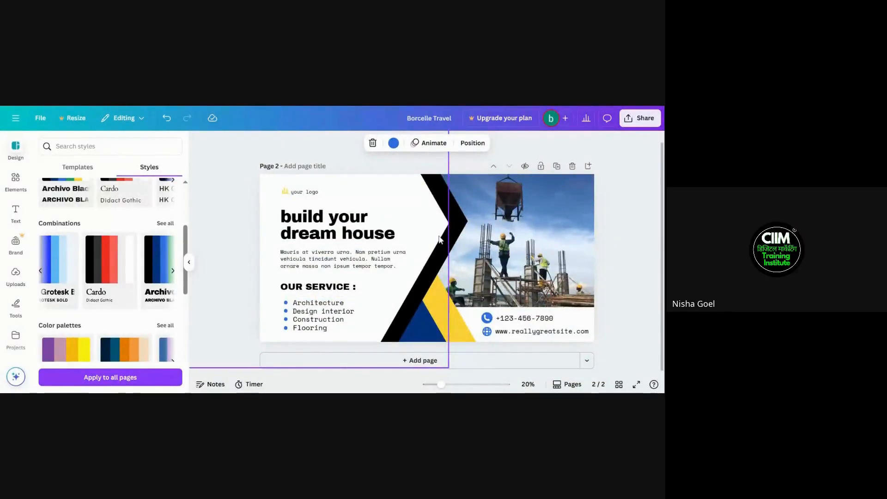
click(618, 248)
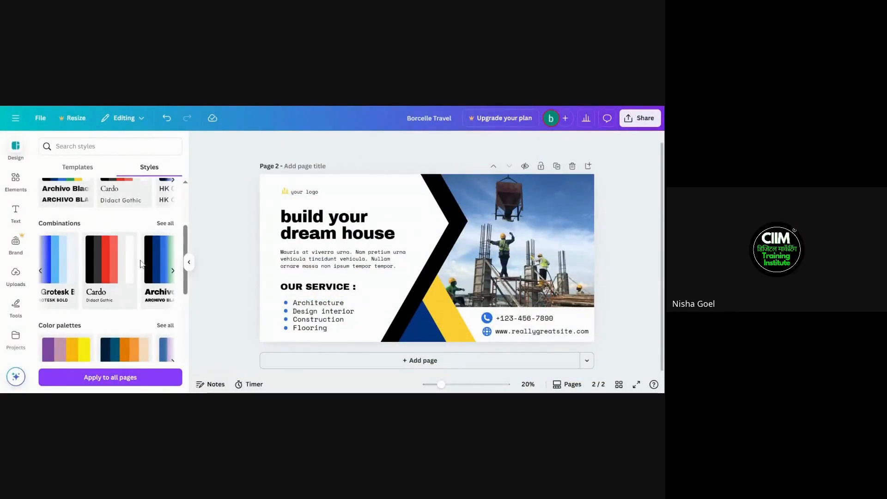
Step: Advance the style combinations and switch to the Google Meet window
click(173, 270)
key(alt+Tab)
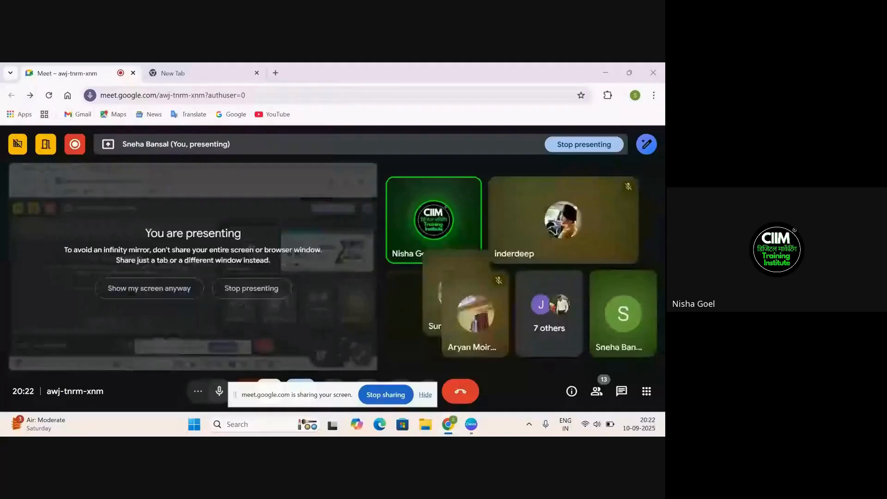